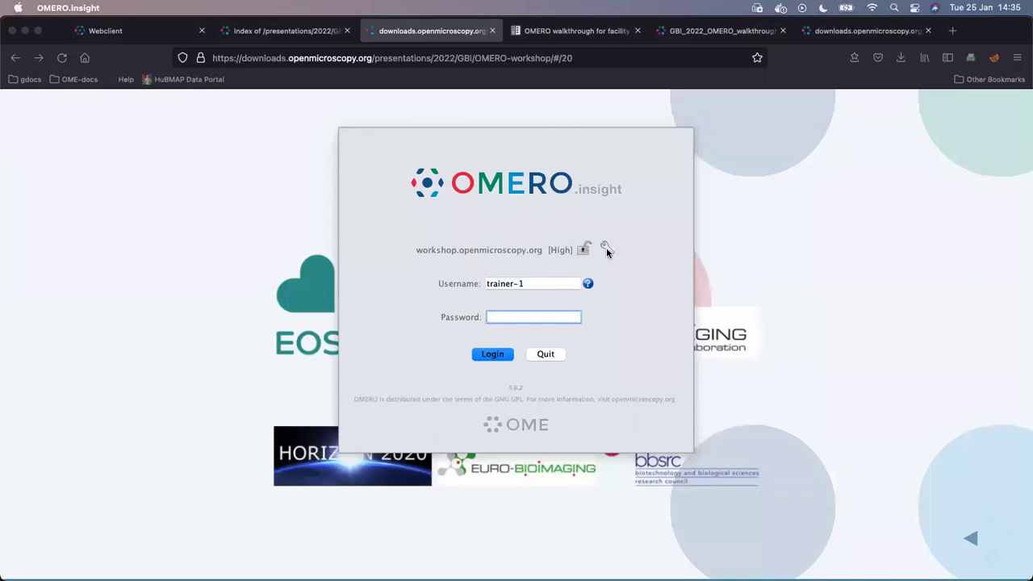
- Open the Servers dialog from the login screen's wrench icon and move it aside
left_click(607, 248)
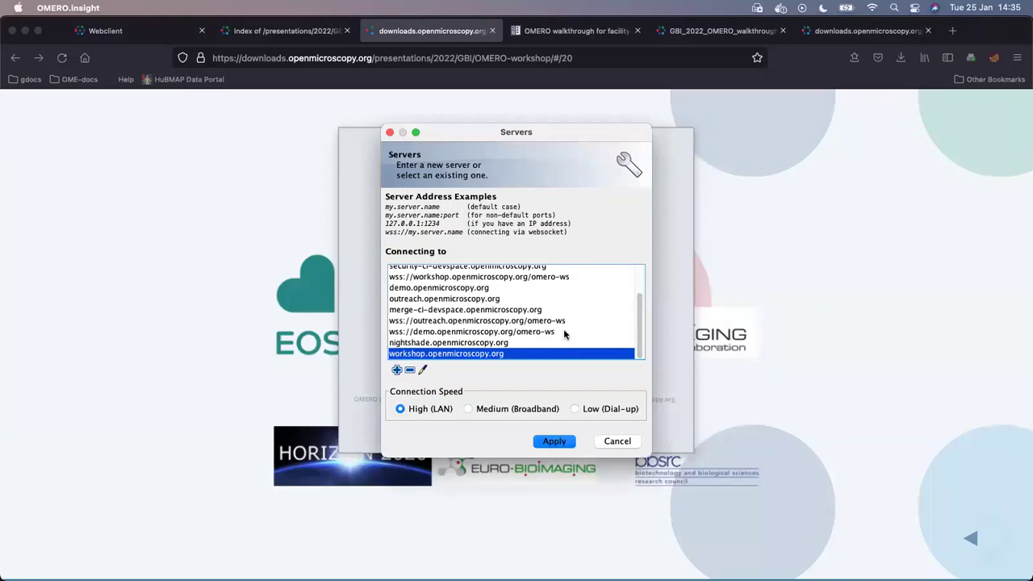
scroll(564, 334, "up", 3)
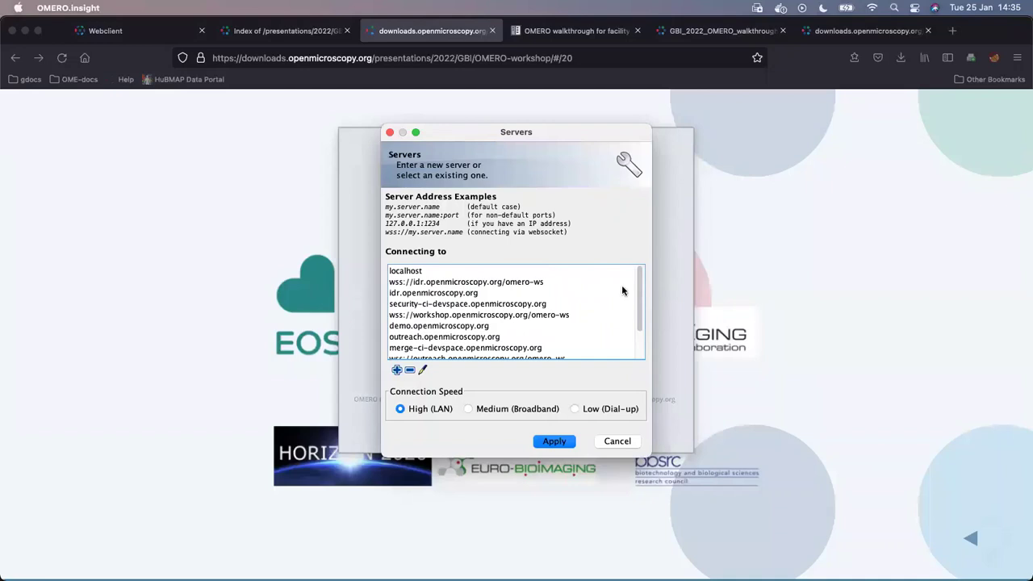
left_click_drag(561, 138, 601, 137)
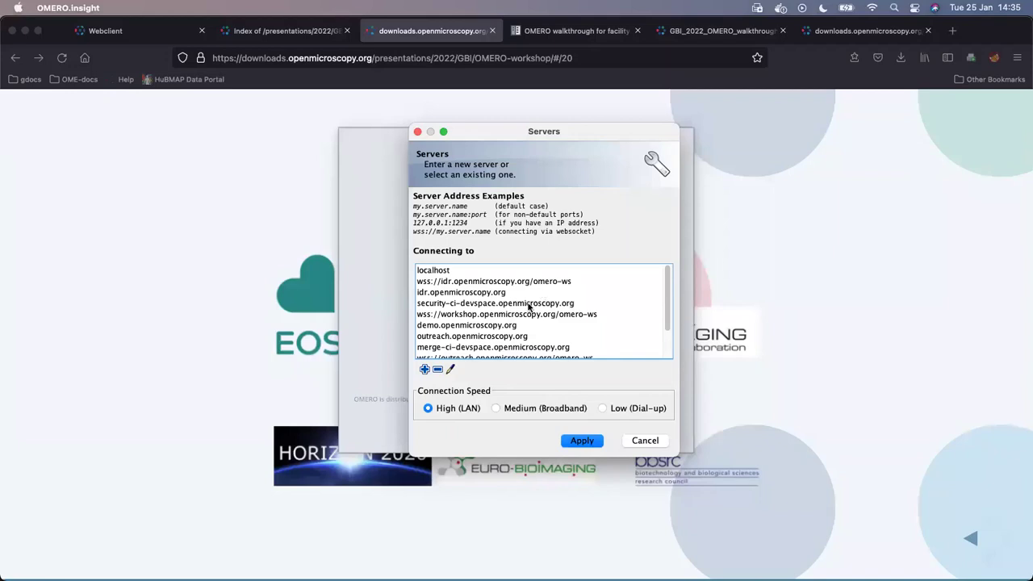
left_click(502, 326)
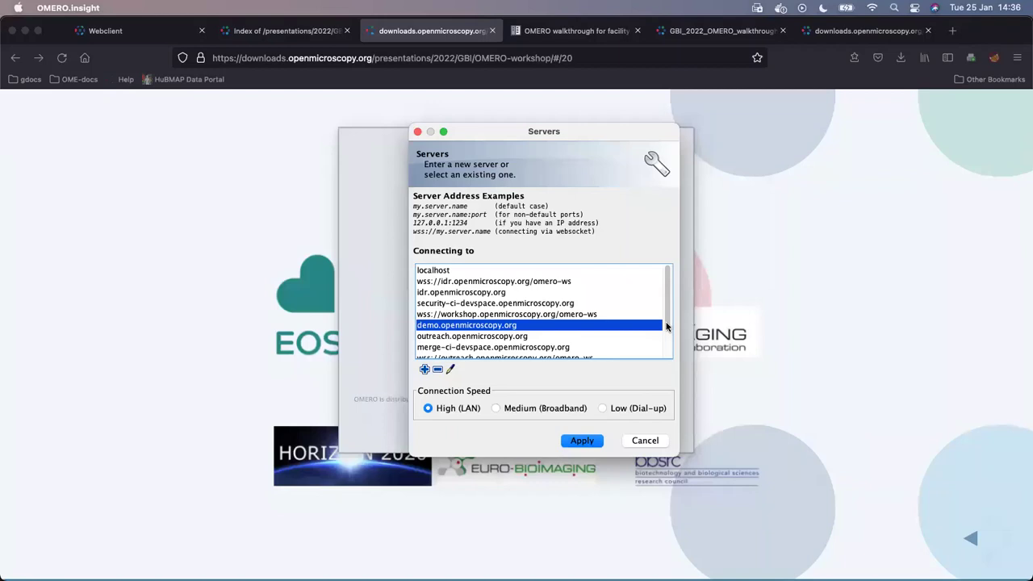
scroll(664, 324, "down", 3)
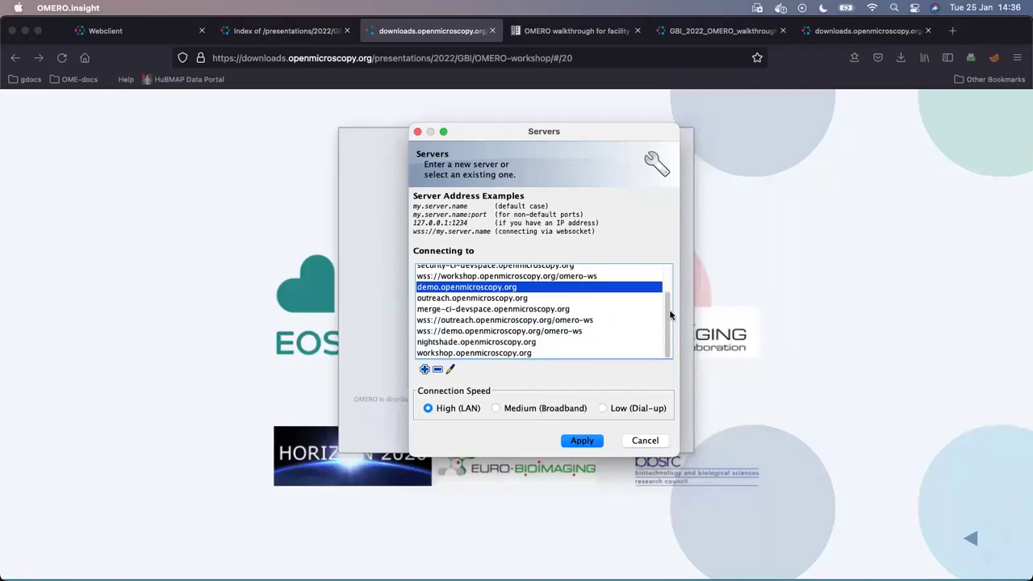
scroll(669, 290, "up", 3)
scroll(667, 283, "down", 3)
scroll(667, 277, "up", 3)
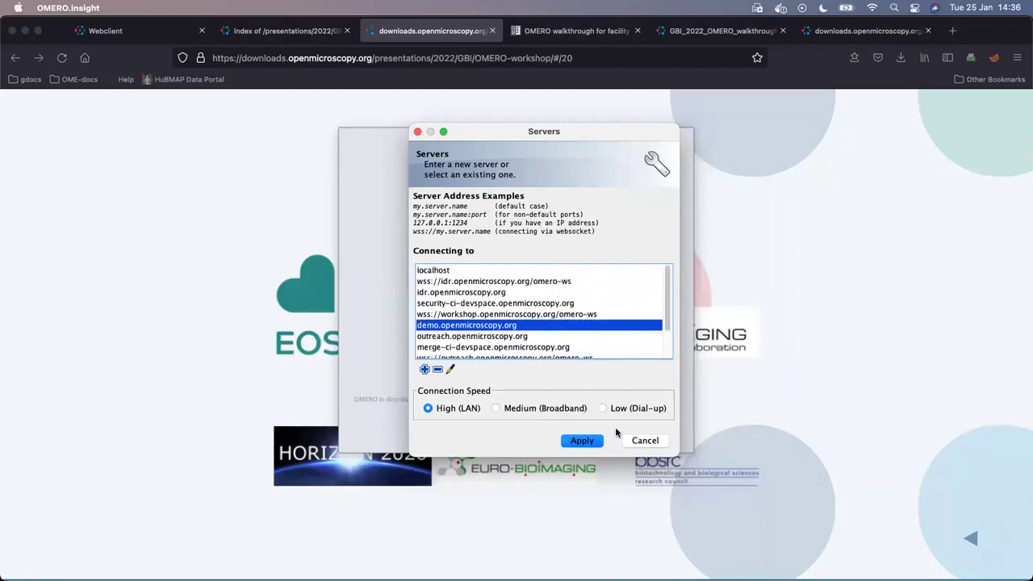
scroll(666, 286, "down", 3)
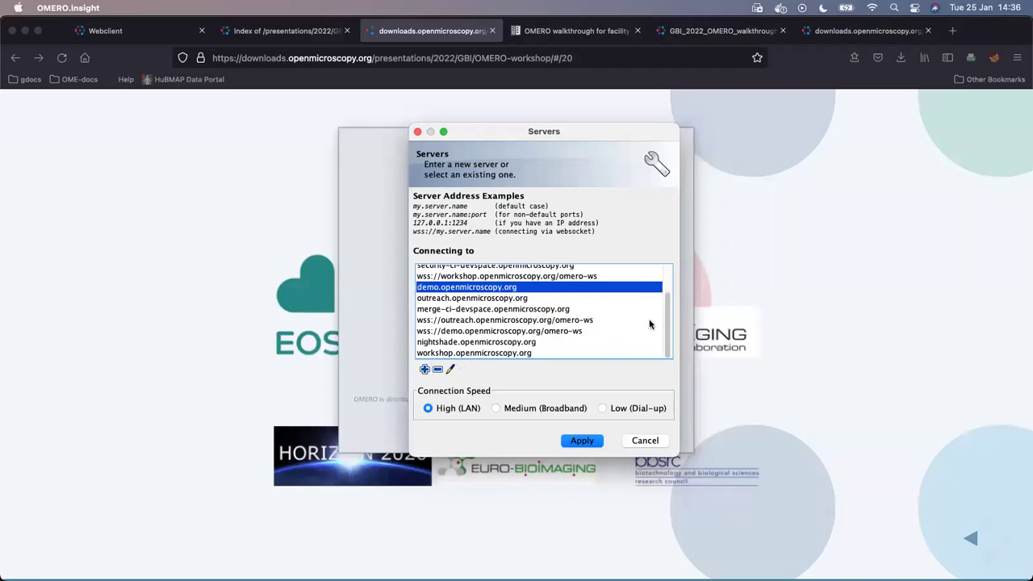
left_click_drag(668, 321, 667, 269)
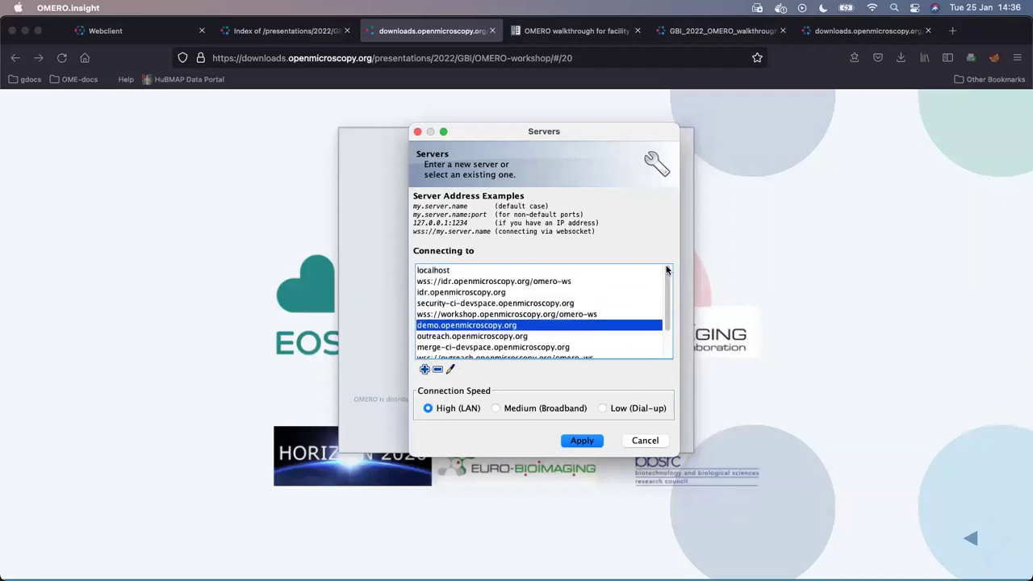
left_click(462, 272)
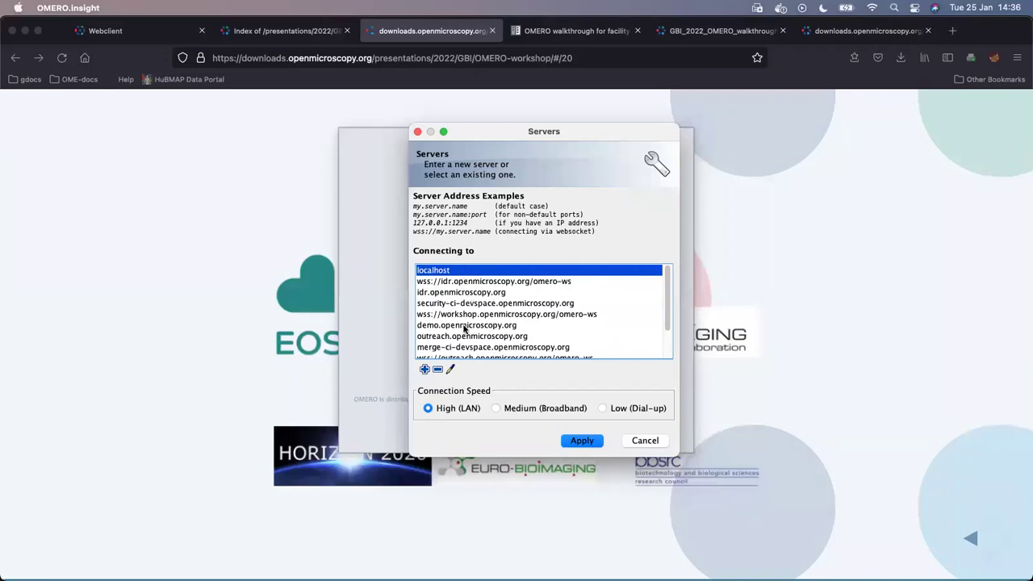
left_click(426, 370)
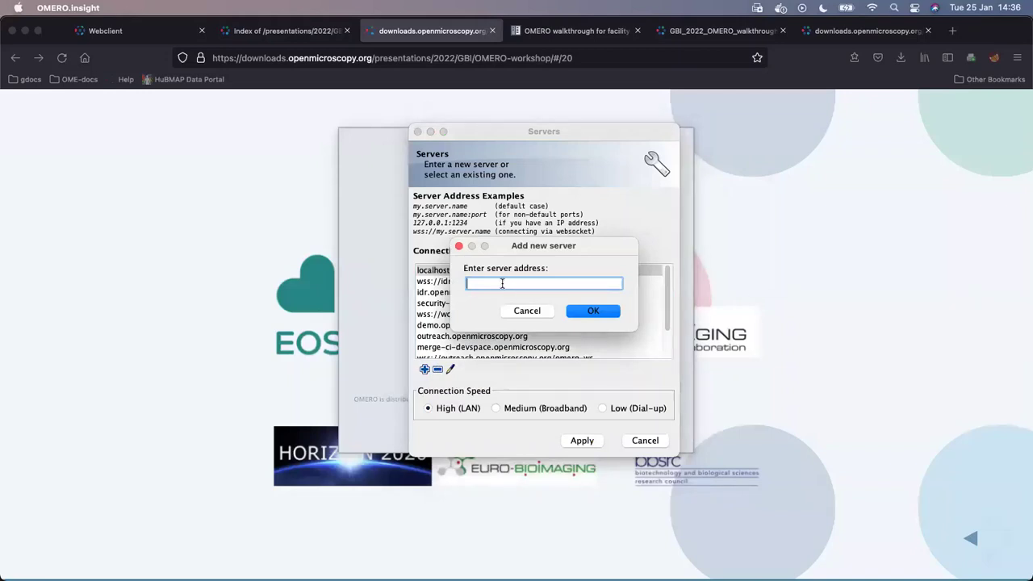
type("workshop.openmicroscopy.org")
left_click_drag(589, 246, 597, 242)
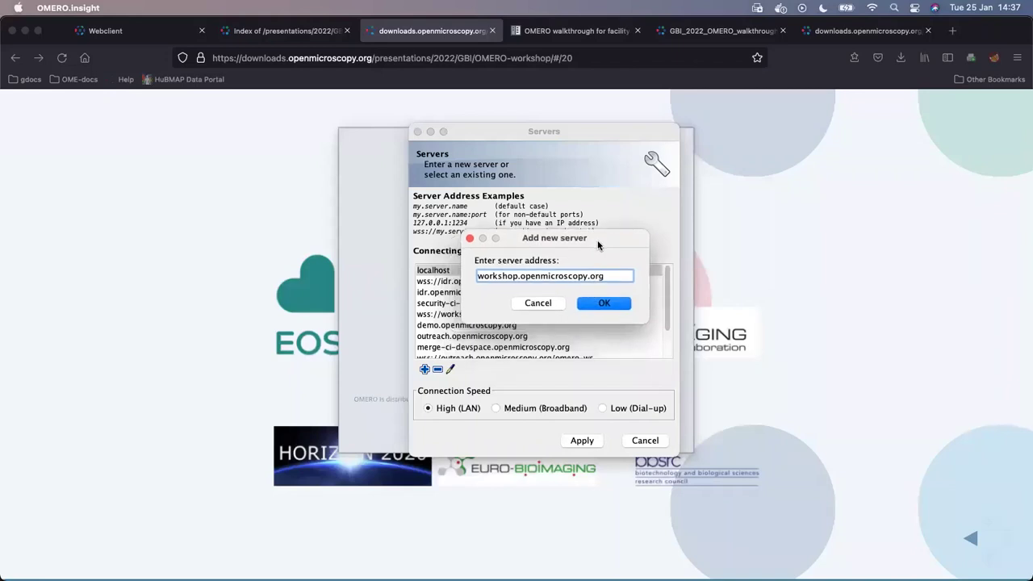
left_click(586, 308)
left_click(601, 304)
left_click(542, 304)
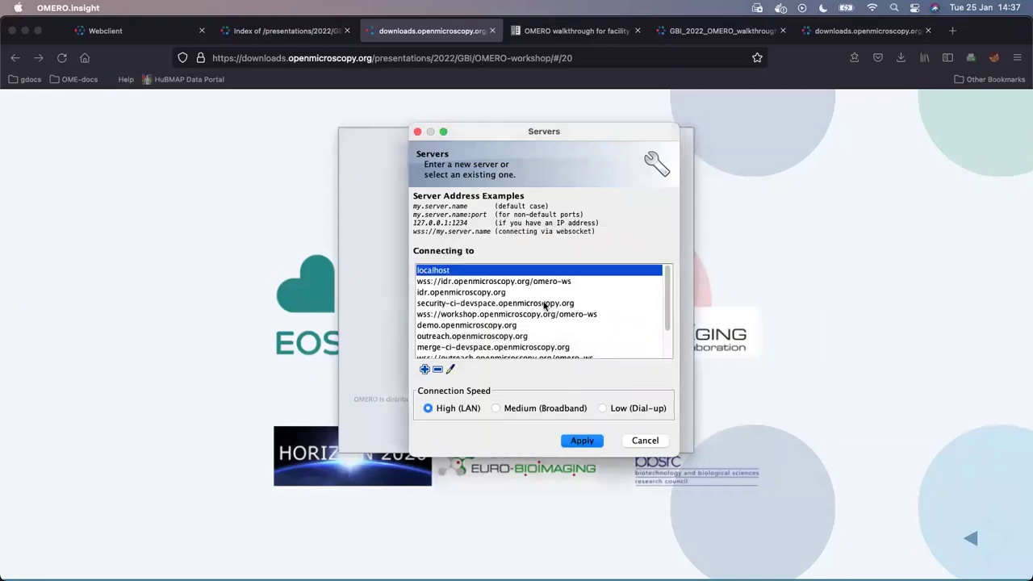
scroll(476, 327, "down", 3)
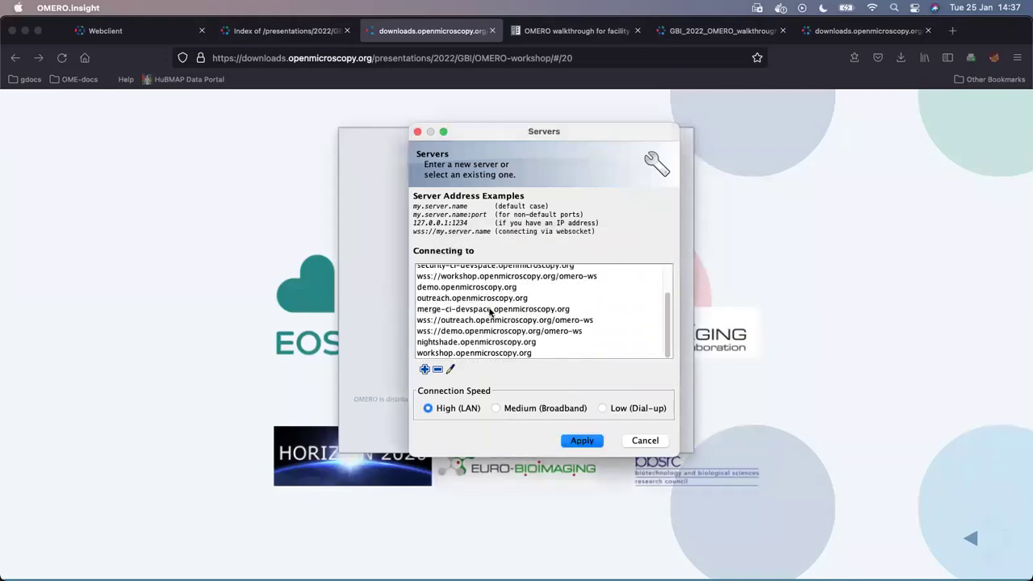
left_click(482, 355)
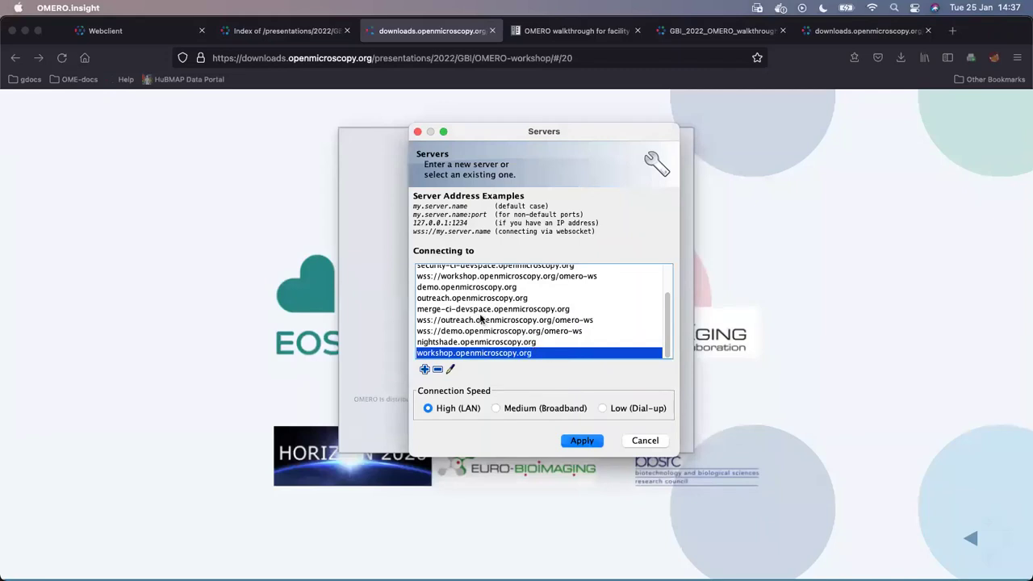
scroll(480, 319, "up", 3)
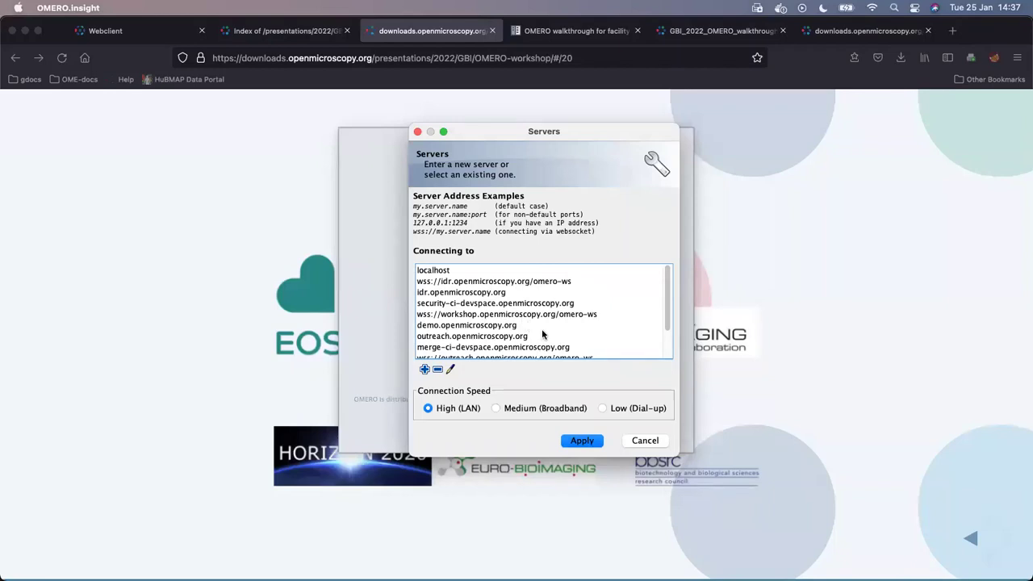
- Choose workshop.openmicroscopy.org as the connection server and apply it
left_click_drag(667, 313, 666, 340)
left_click(622, 353)
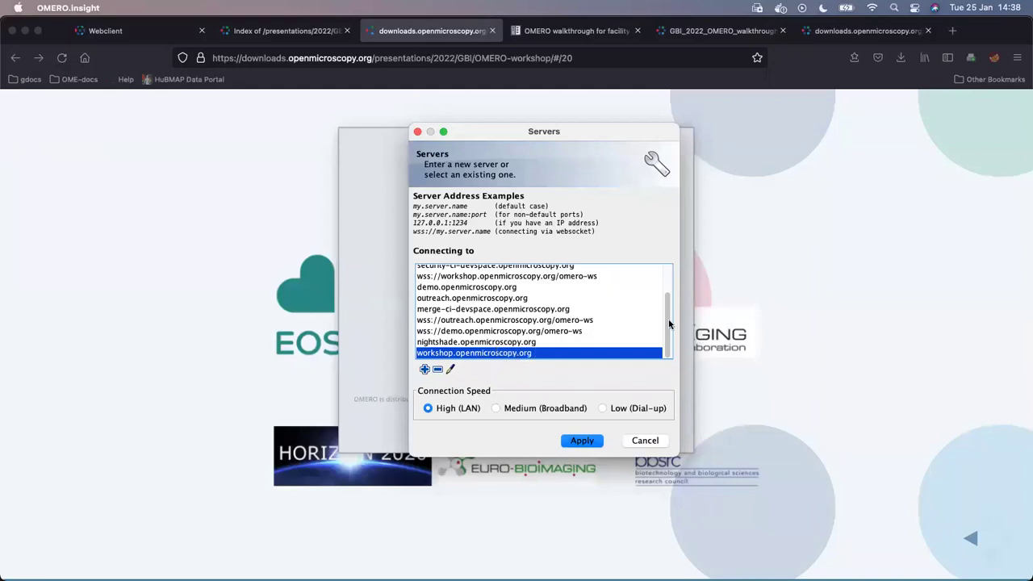
left_click_drag(670, 311, 660, 346)
left_click(425, 369)
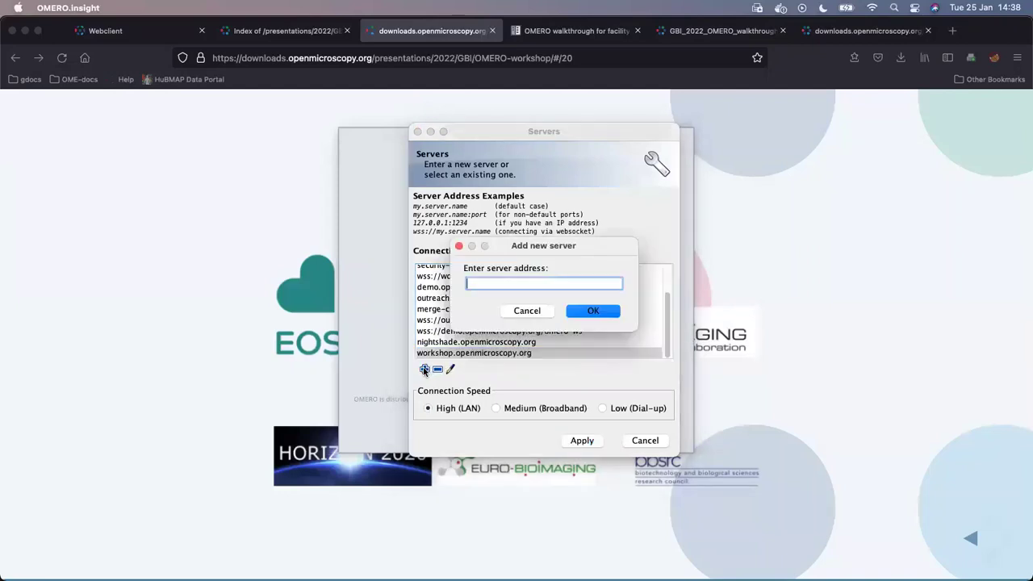
left_click(539, 310)
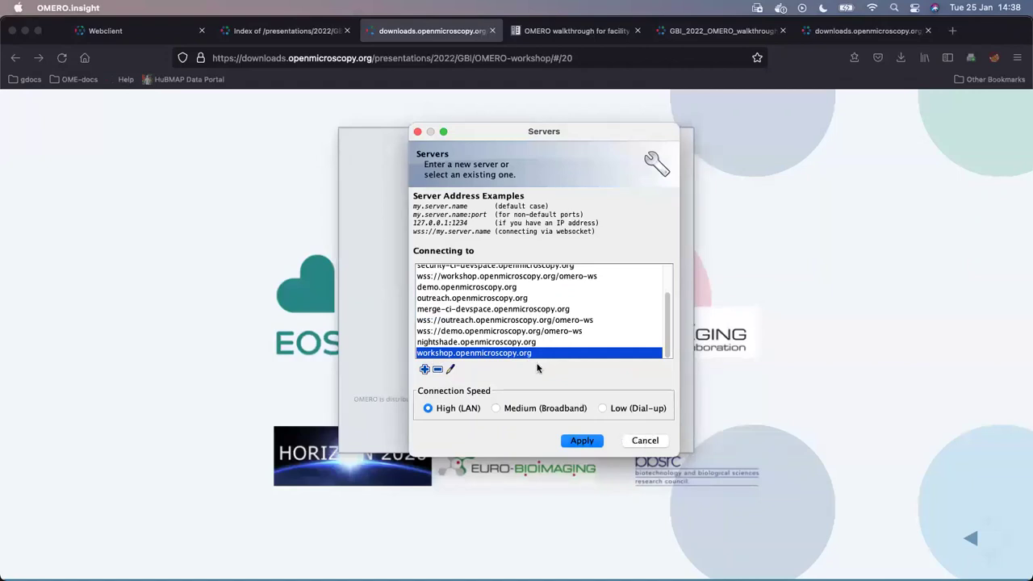
scroll(541, 293, "up", 3)
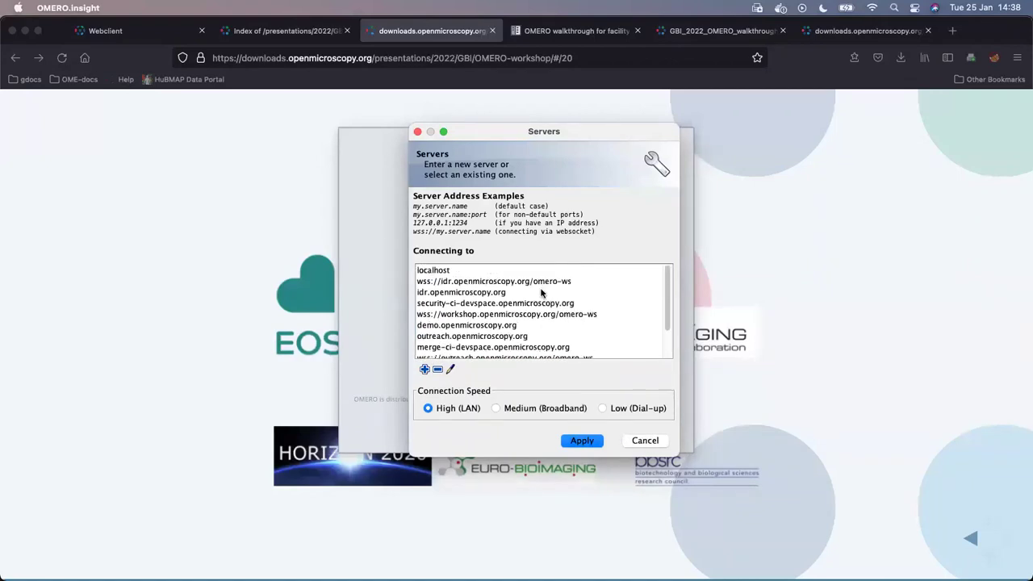
left_click(529, 315)
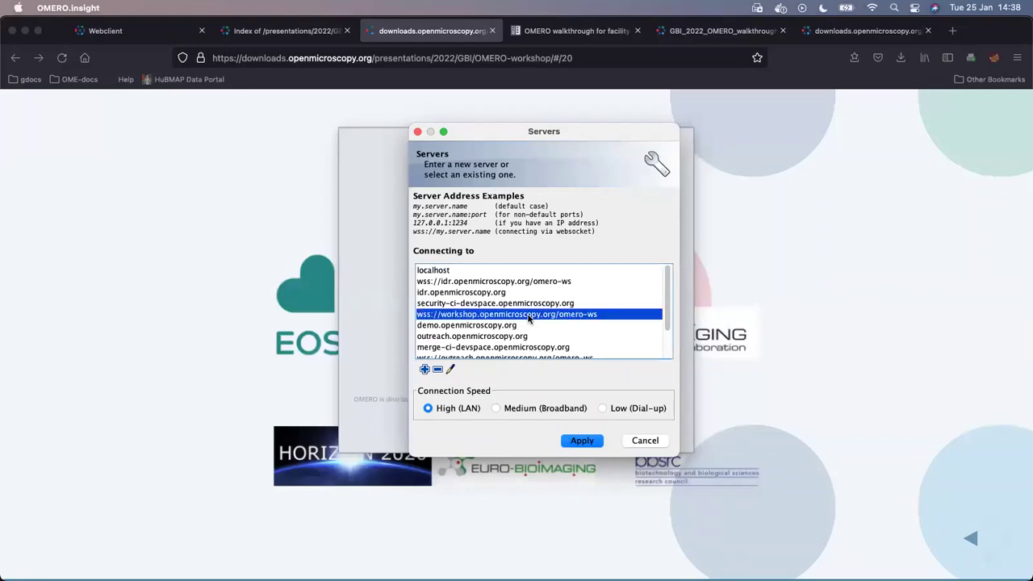
left_click_drag(664, 311, 660, 356)
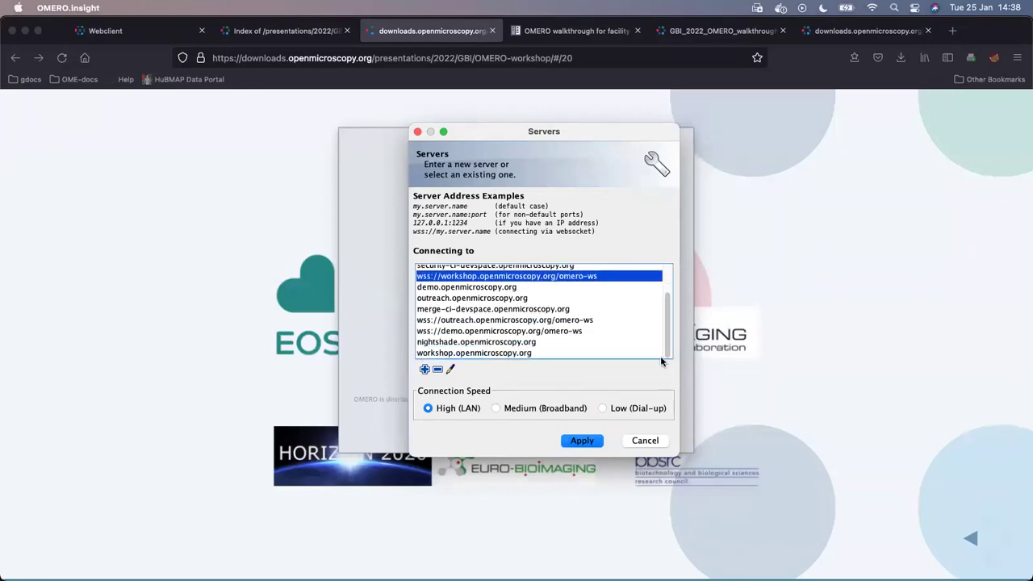
left_click(508, 355)
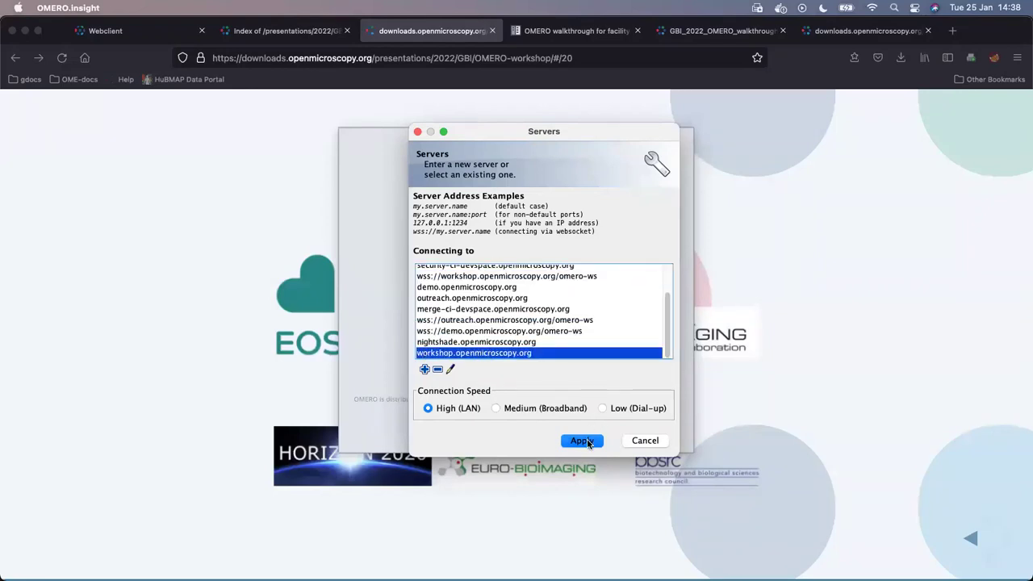
left_click(581, 441)
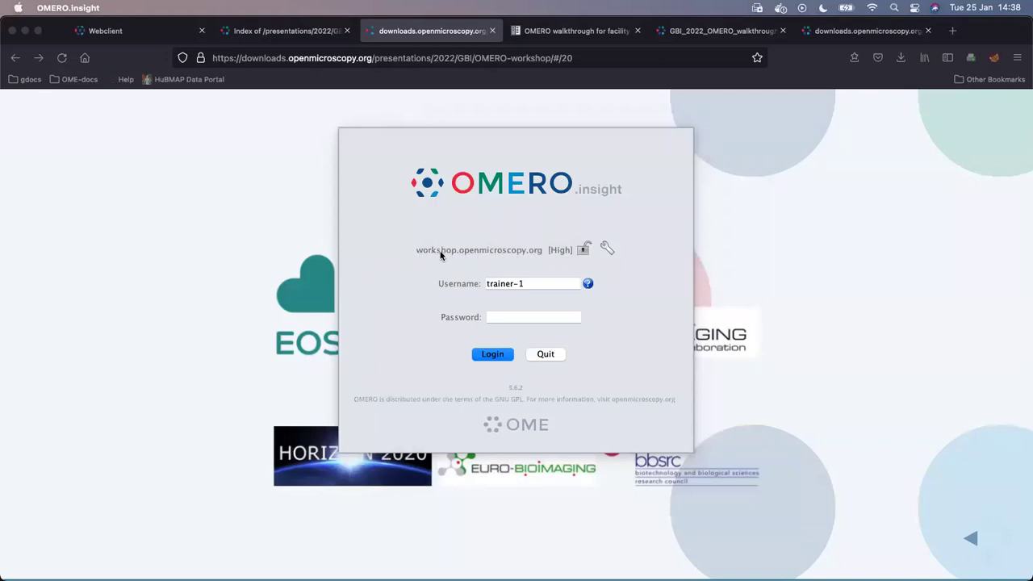
- Change the Username field to the other workshop user's account name
left_click(531, 287)
left_click(496, 320)
left_click(515, 284)
key("BackSpace")
key("BackSpace")
key("BackSpace")
key("BackSpace")
key("BackSpace")
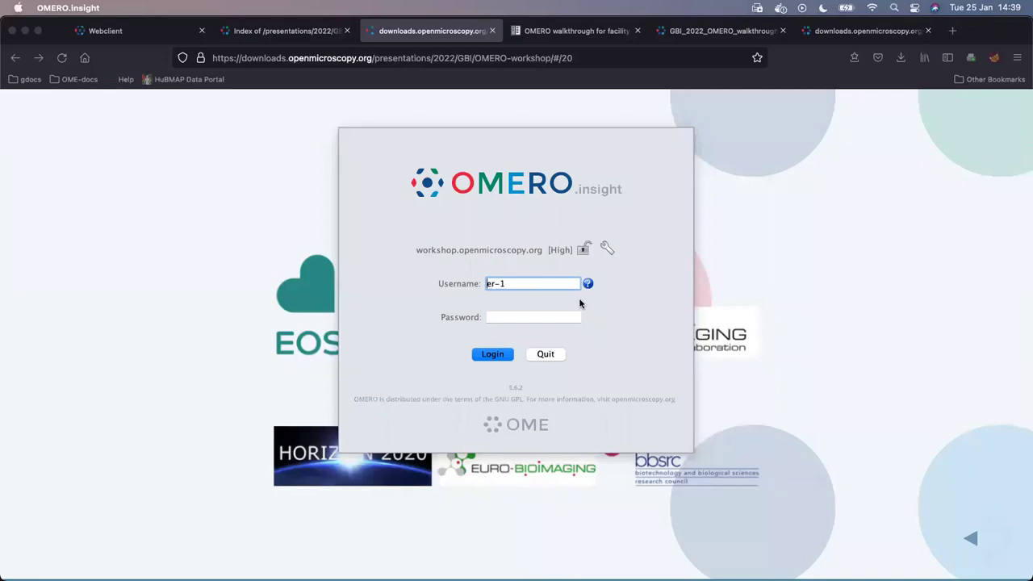
type("us")
triple_click(517, 284)
left_click(508, 284)
type("4")
- Enter that workshop user's password in the Password field
key("Tab")
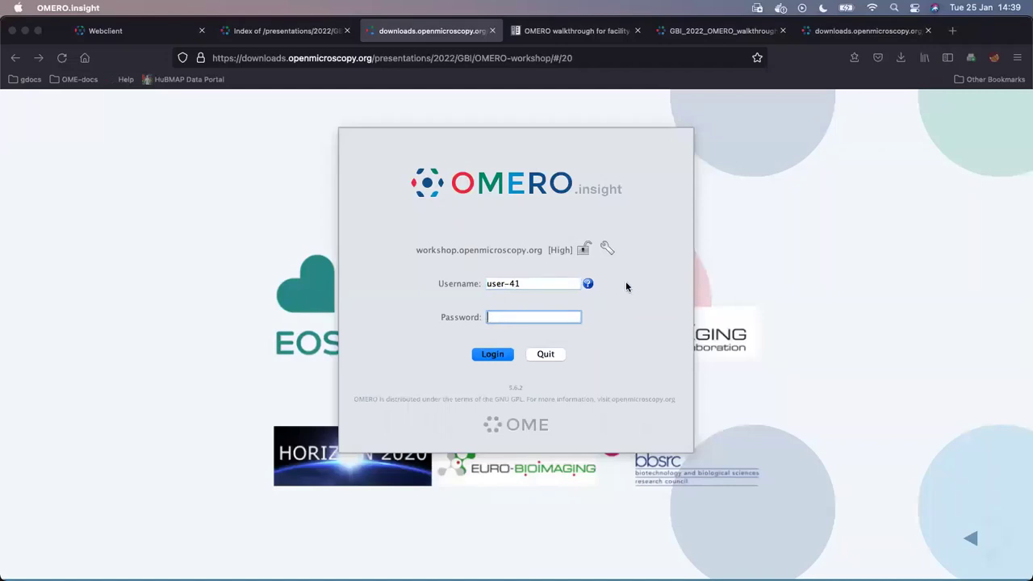
type("•")
key("BackSpace")
type("•••••••")
left_click(501, 356)
left_click(607, 248)
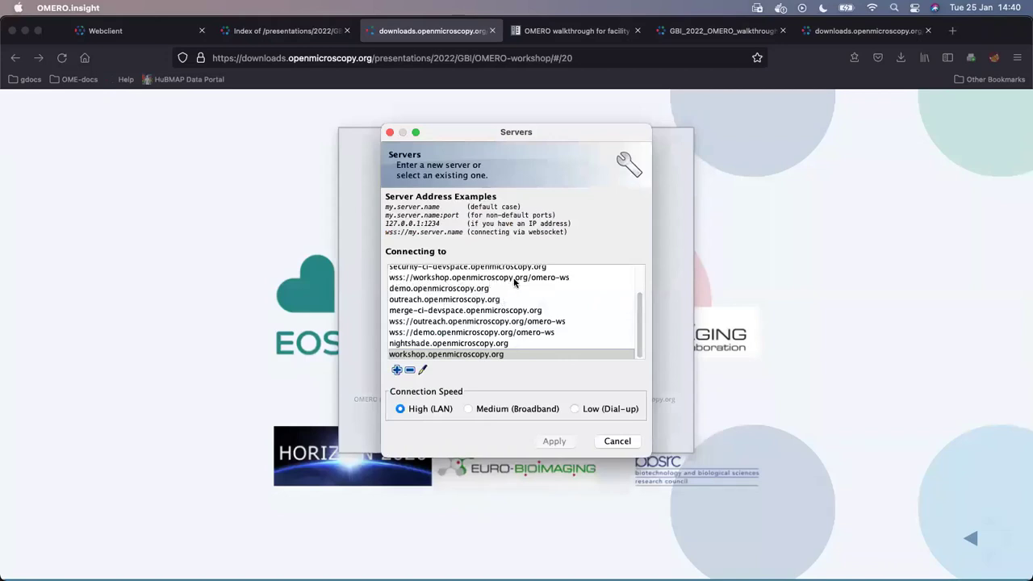
left_click(557, 280)
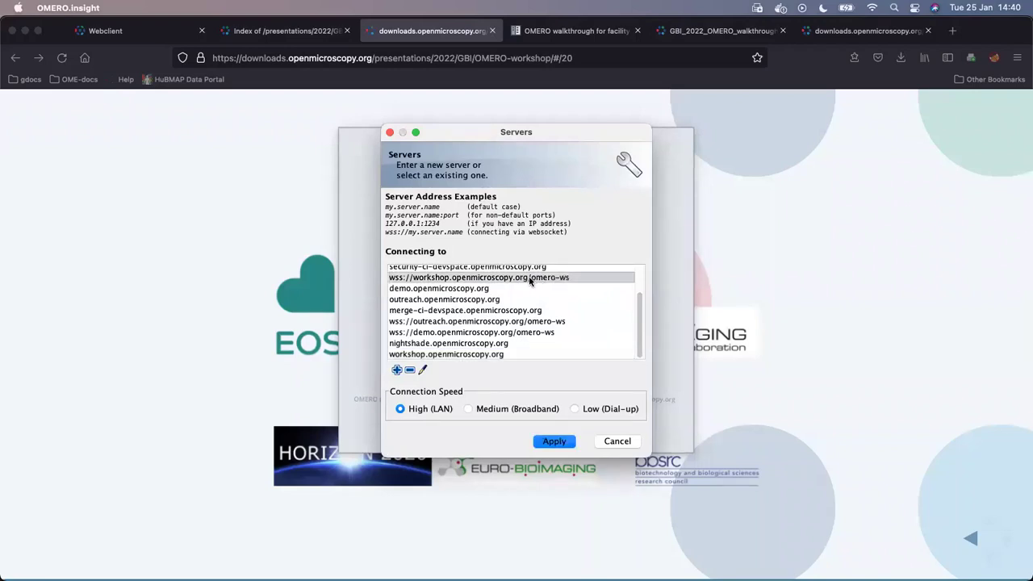
left_click(617, 441)
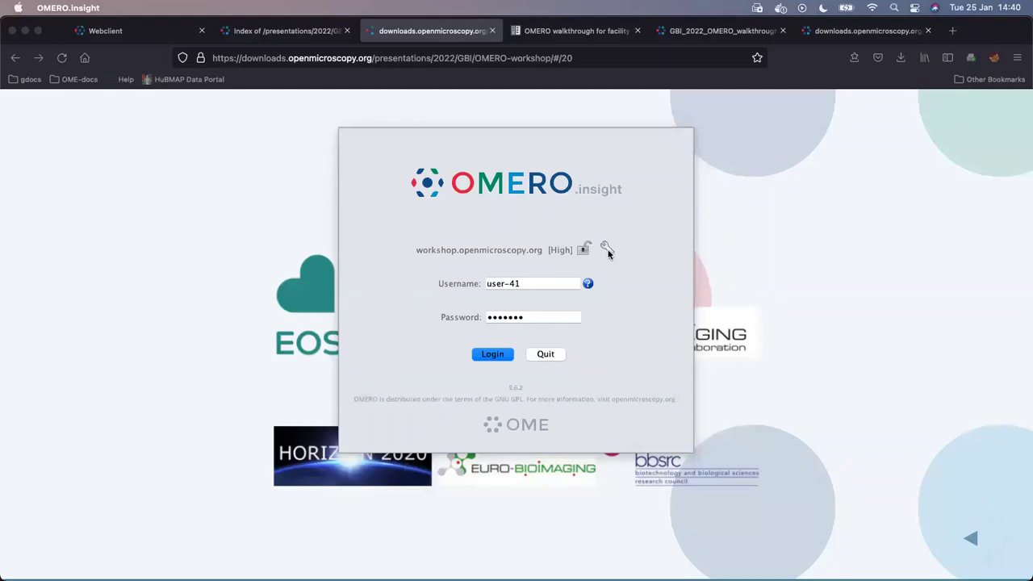
left_click(607, 249)
left_click(508, 281)
left_click(560, 441)
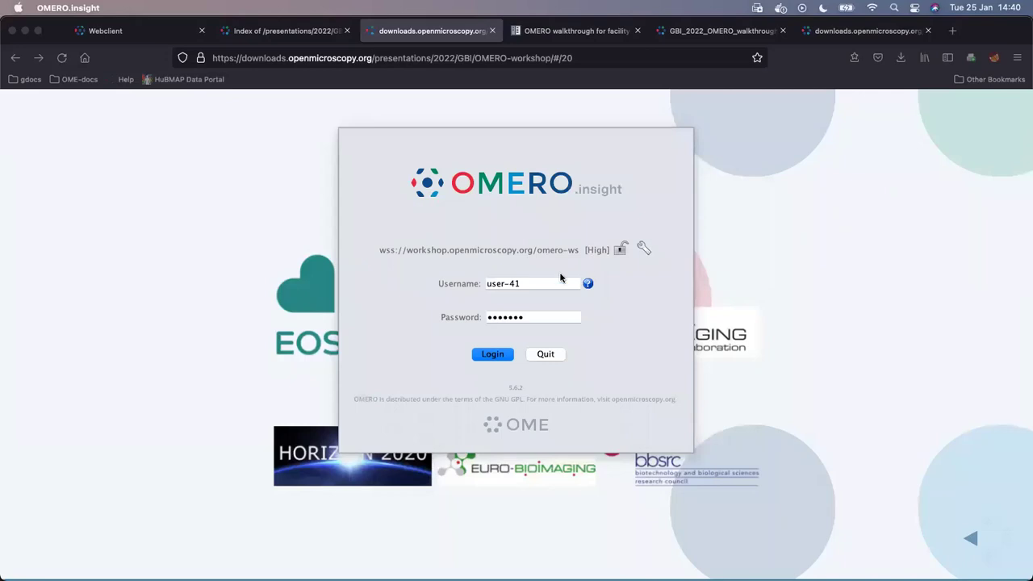
left_click(641, 248)
left_click(507, 355)
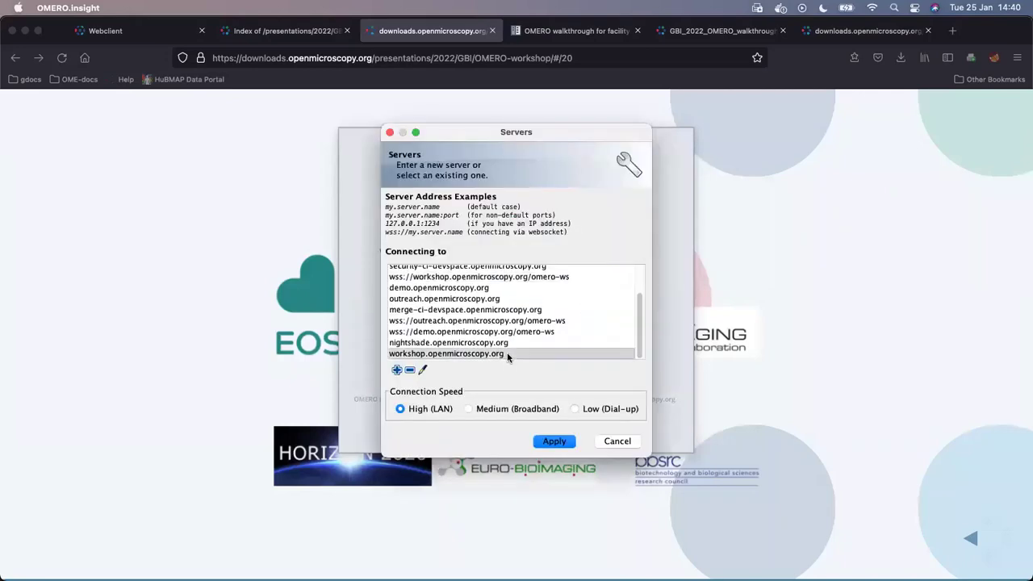
left_click(563, 442)
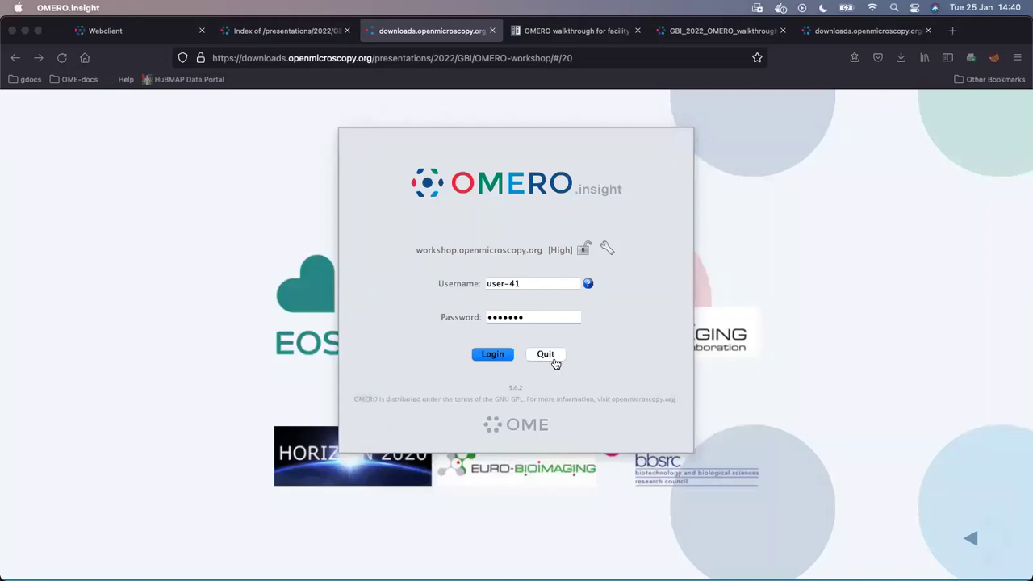
left_click(500, 358)
left_click(500, 355)
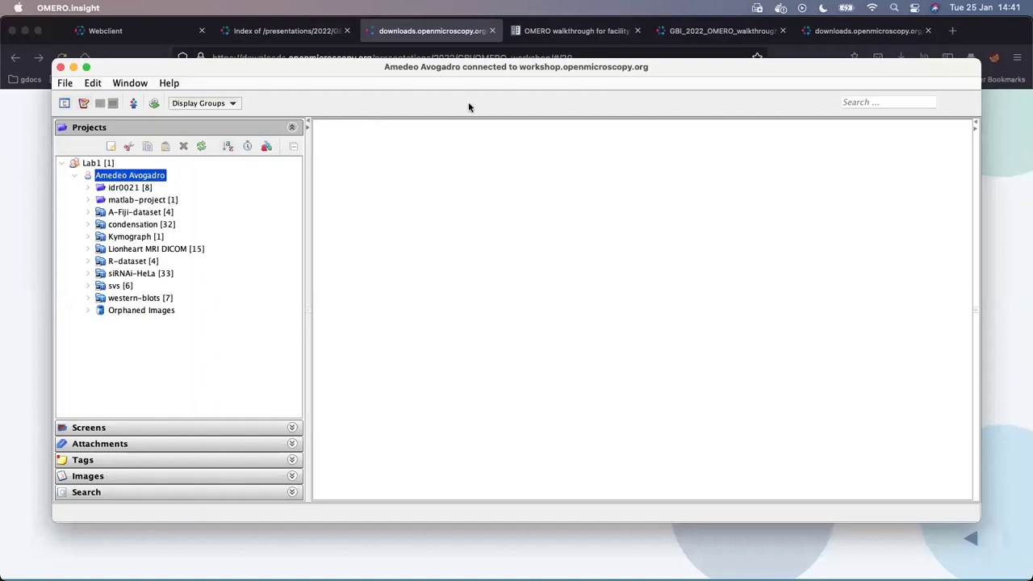
left_click_drag(664, 72, 653, 79)
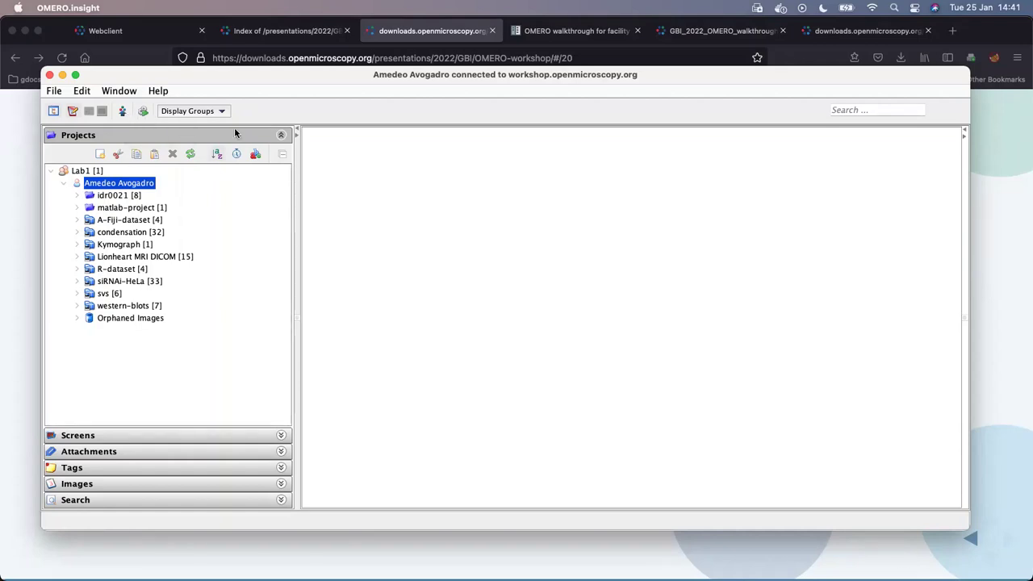
- Open the Import Data window from the toolbar's Importer icon
left_click(121, 111)
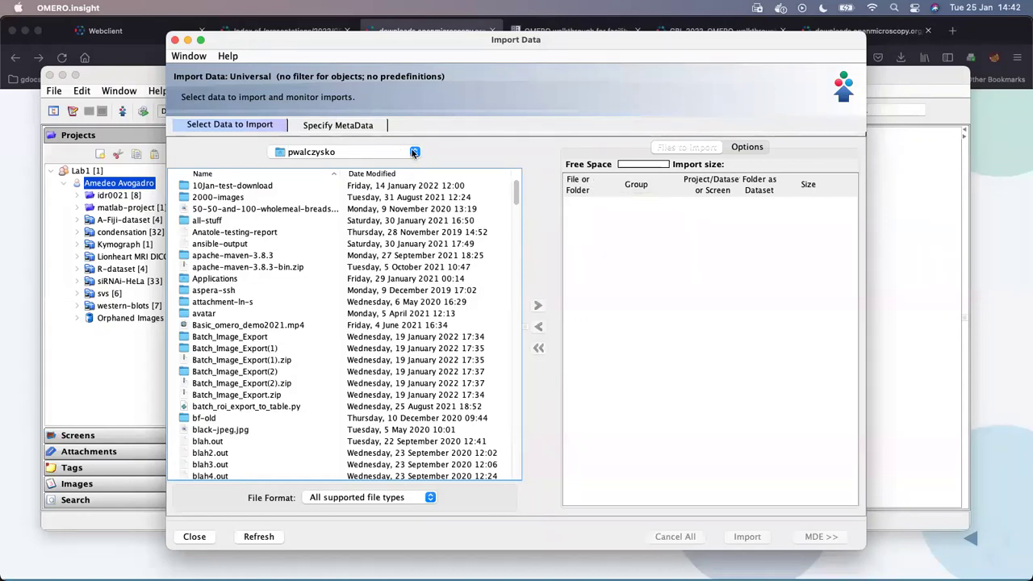
left_click_drag(517, 188, 511, 165)
- Open the 2000-images folder, select several files, then cancel the Import Location dialog
double_click(242, 198)
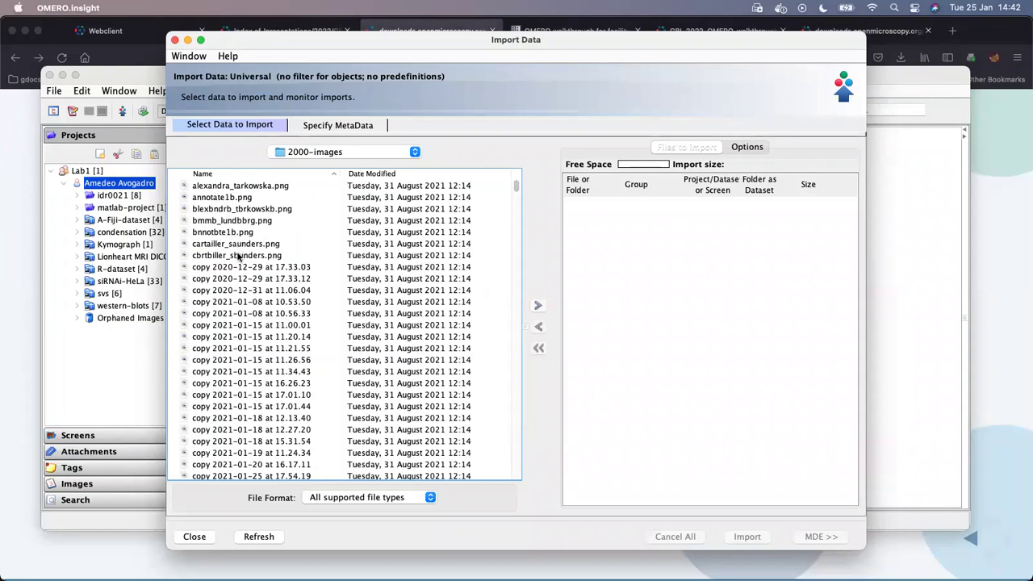
left_click(239, 245)
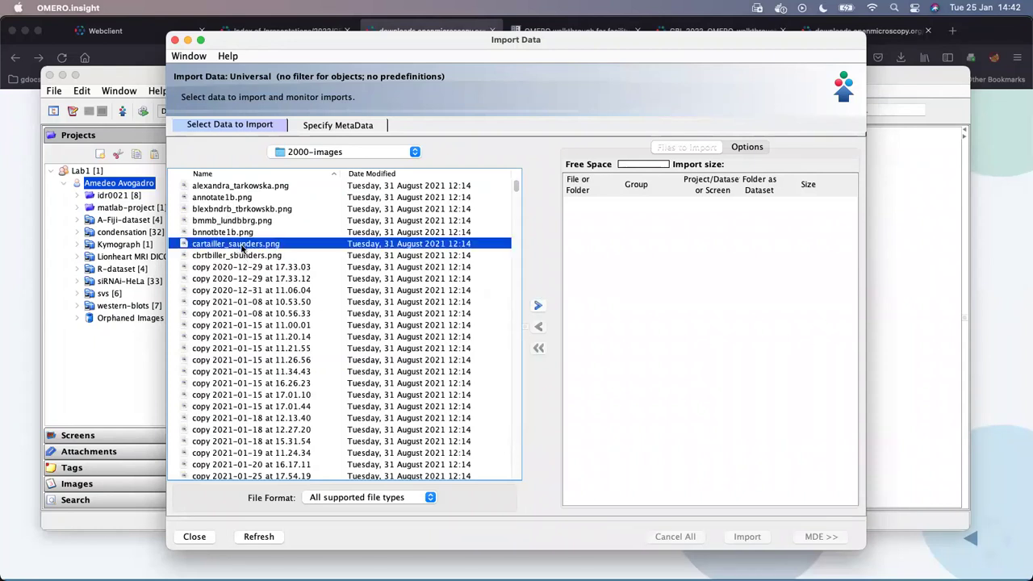
left_click(260, 256, "shift")
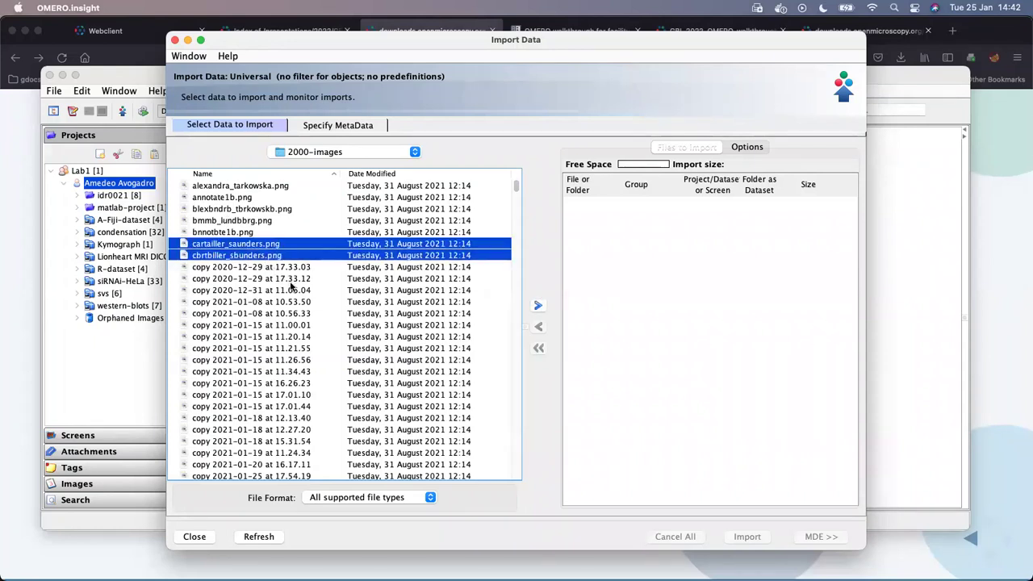
left_click(274, 269)
left_click(274, 303, "super")
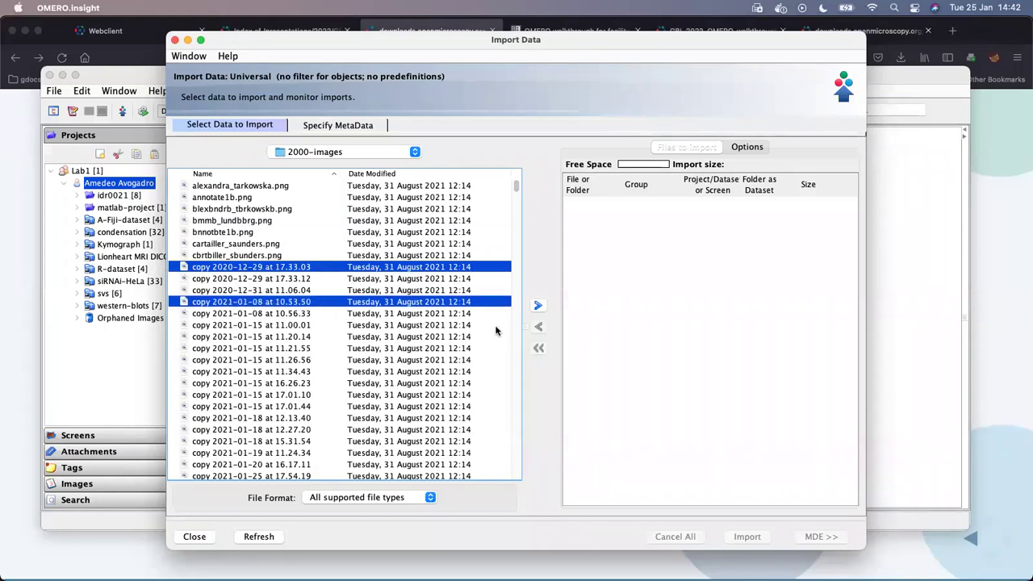
left_click(538, 308)
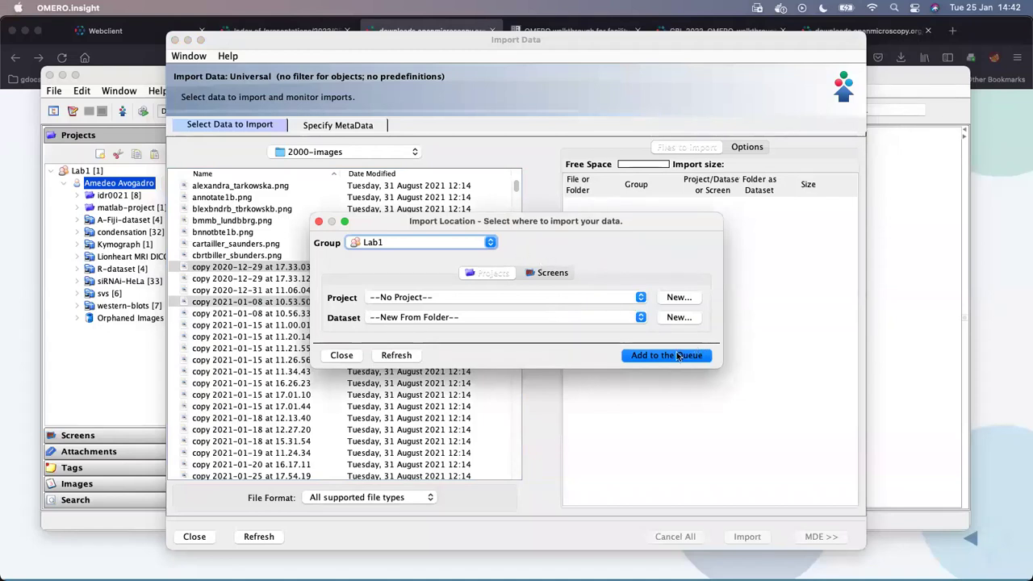
left_click(342, 355)
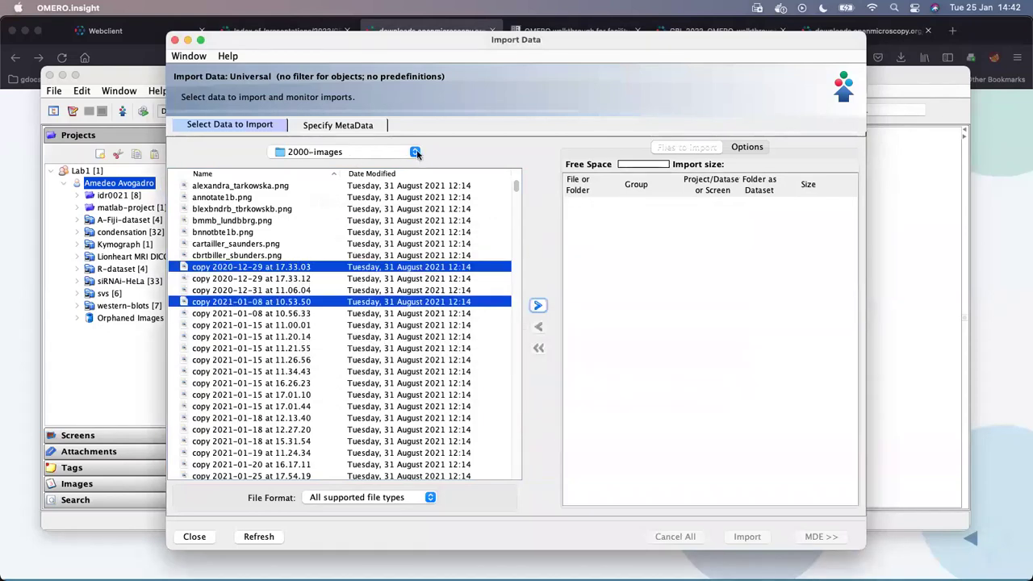
- Navigate from the home folder to the Desktop folder and browse the cleanup folder
left_click(414, 152)
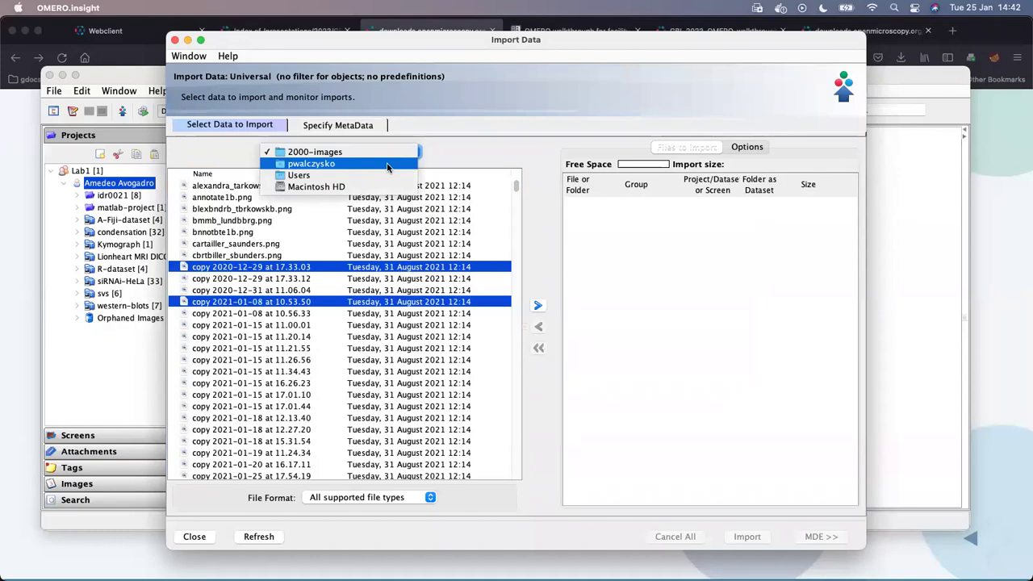
left_click(386, 165)
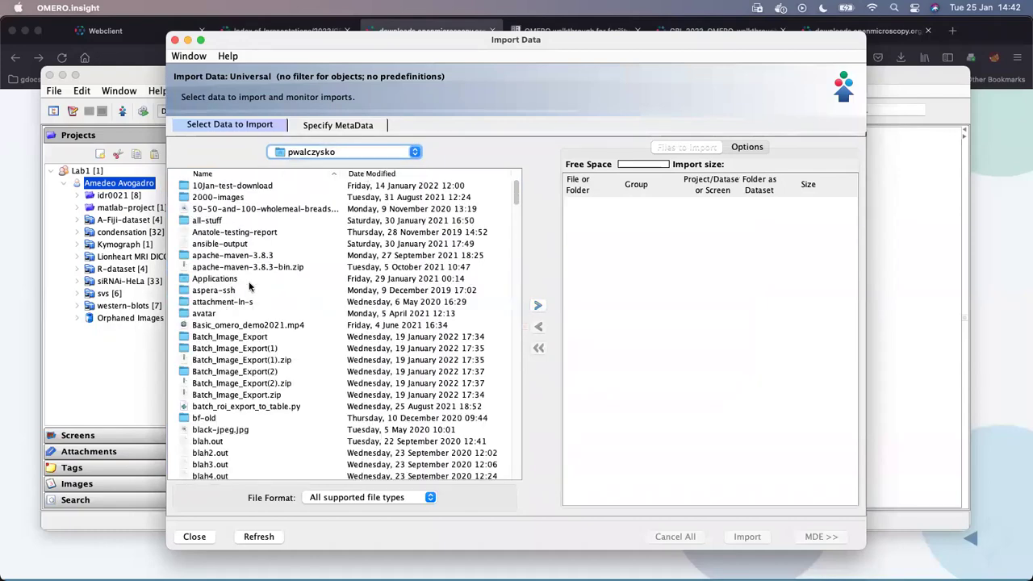
scroll(250, 286, "down", 5)
scroll(250, 287, "down", 10)
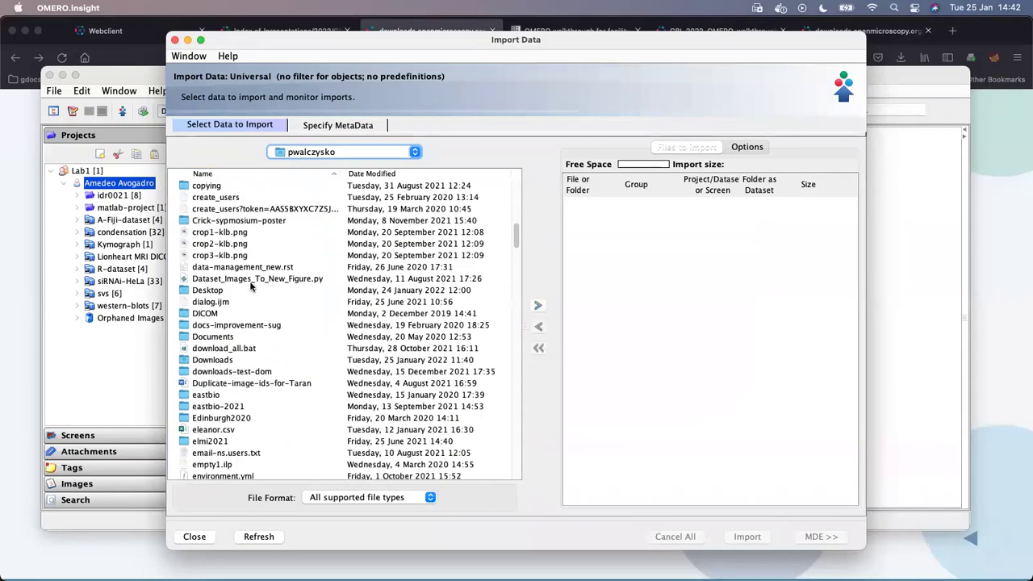
double_click(221, 292)
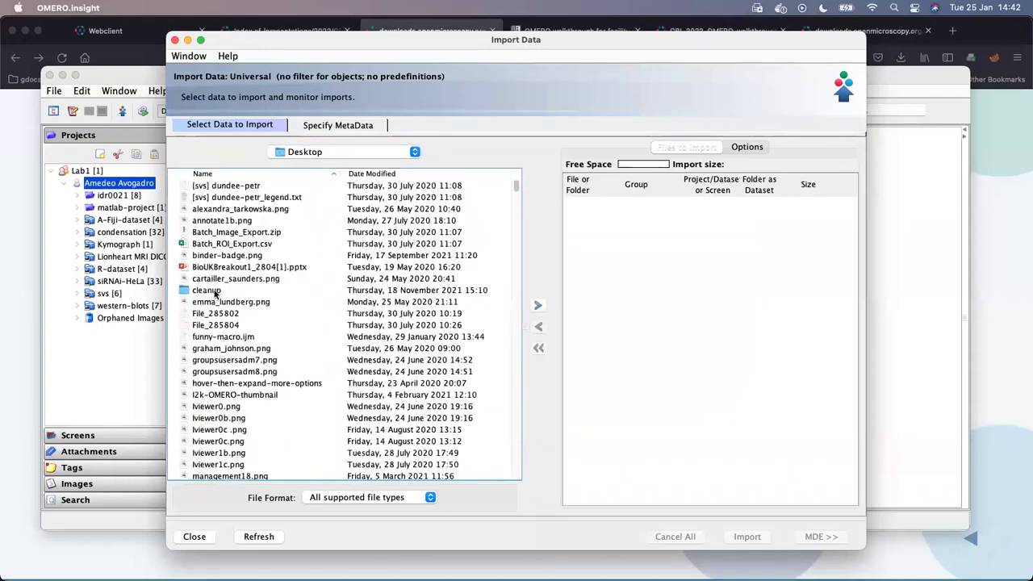
double_click(210, 292)
scroll(450, 255, "down", 15)
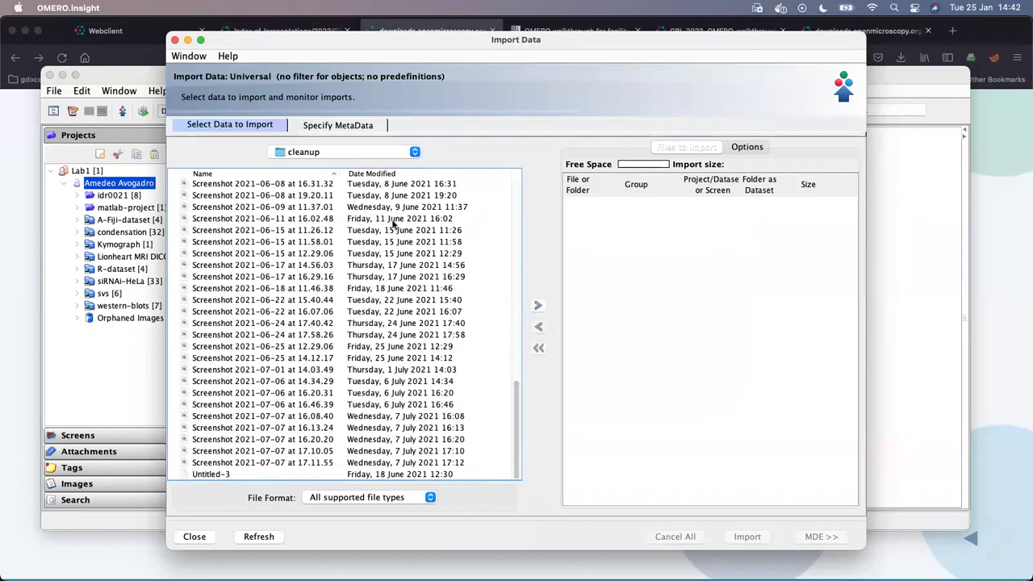
scroll(392, 222, "up", 10)
scroll(458, 220, "up", 3)
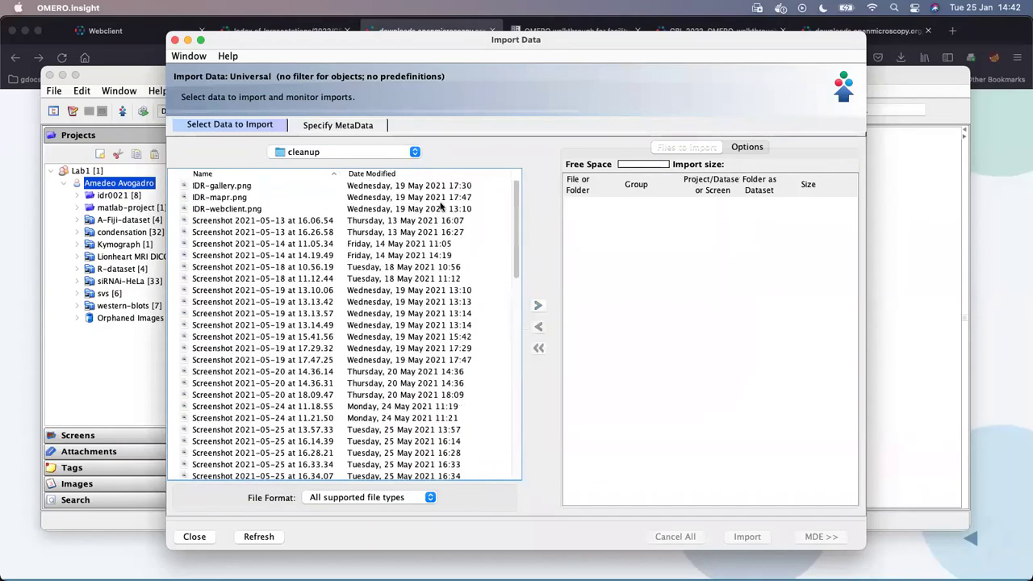
- Queue the Desktop cleanup folder for import, then remove it from the queue again
left_click(418, 154)
left_click(408, 163)
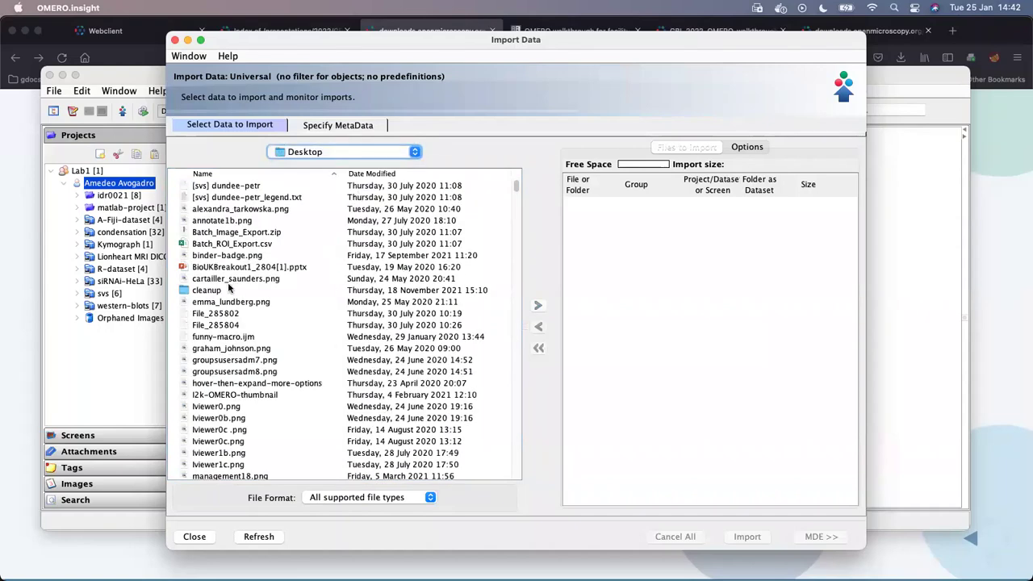
left_click(230, 290)
left_click(538, 306)
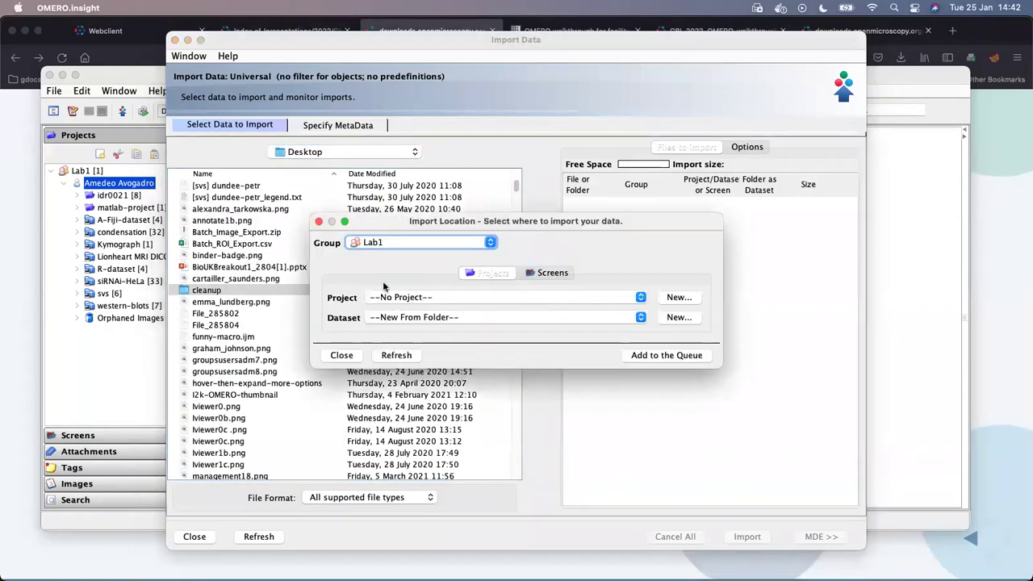
left_click(656, 361)
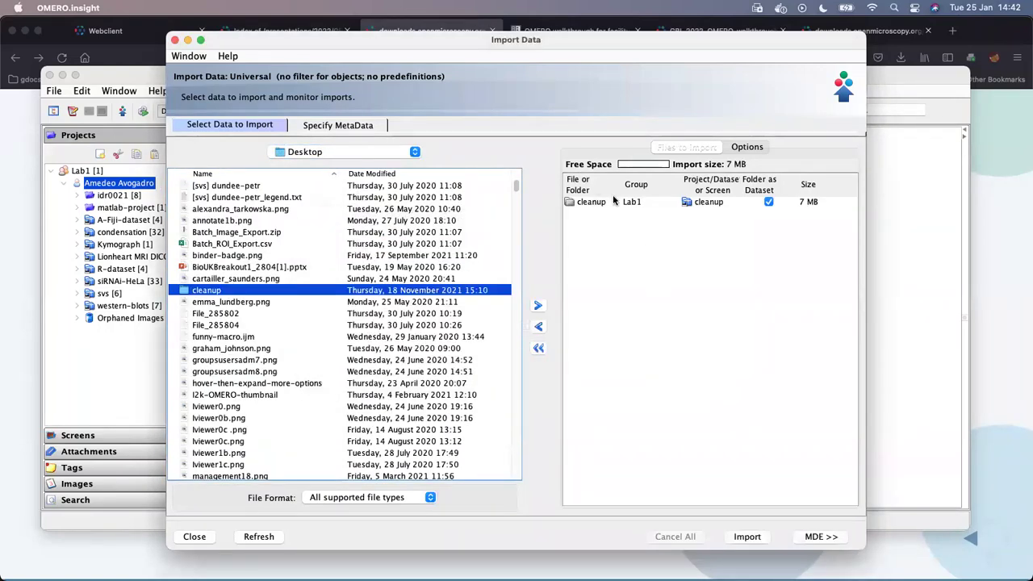
left_click(538, 348)
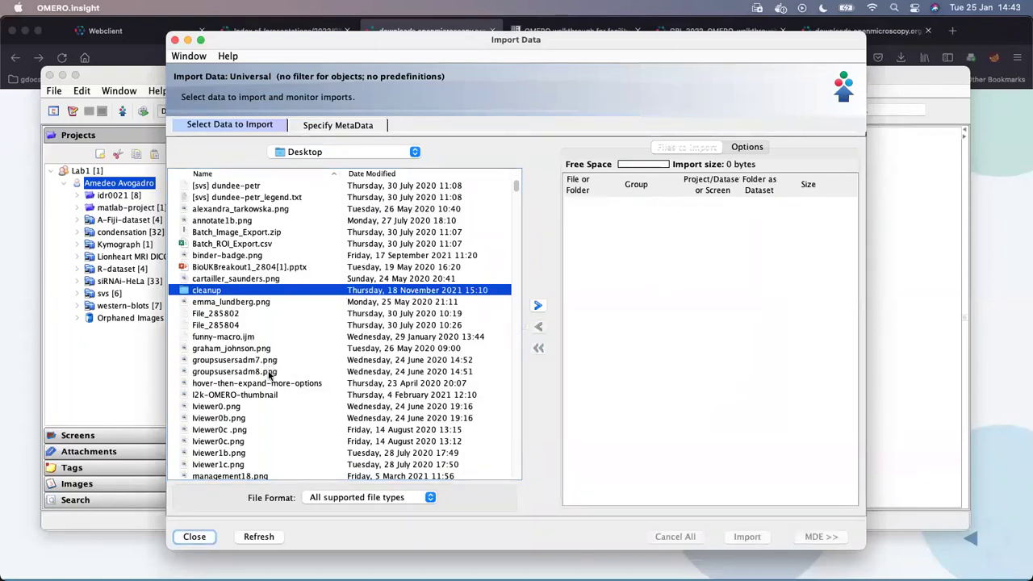
left_click(270, 361)
- Add groupsusersadm8.png to the selection and open Import Location for both PNG files
left_click(271, 373, "shift")
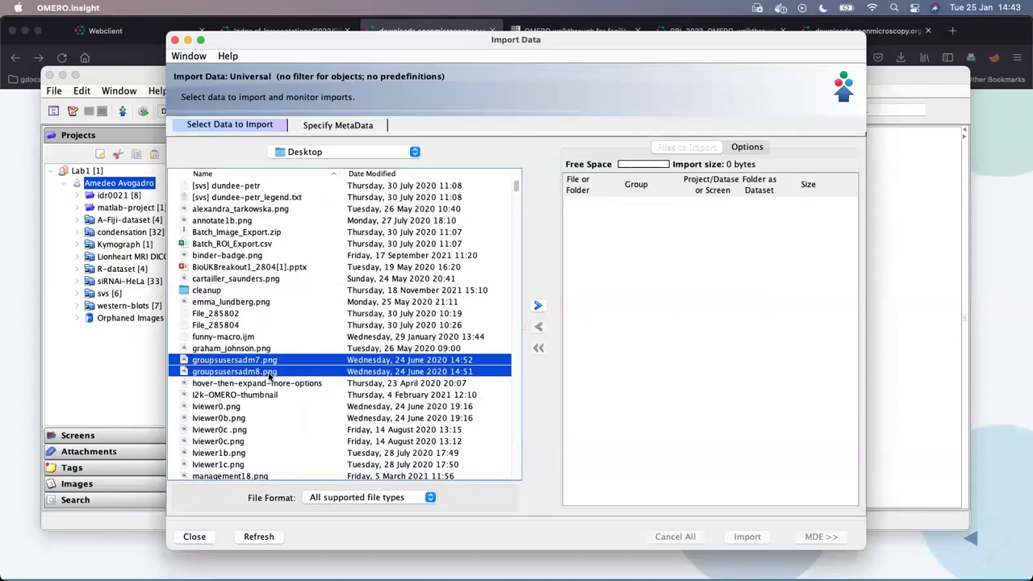
left_click(538, 307)
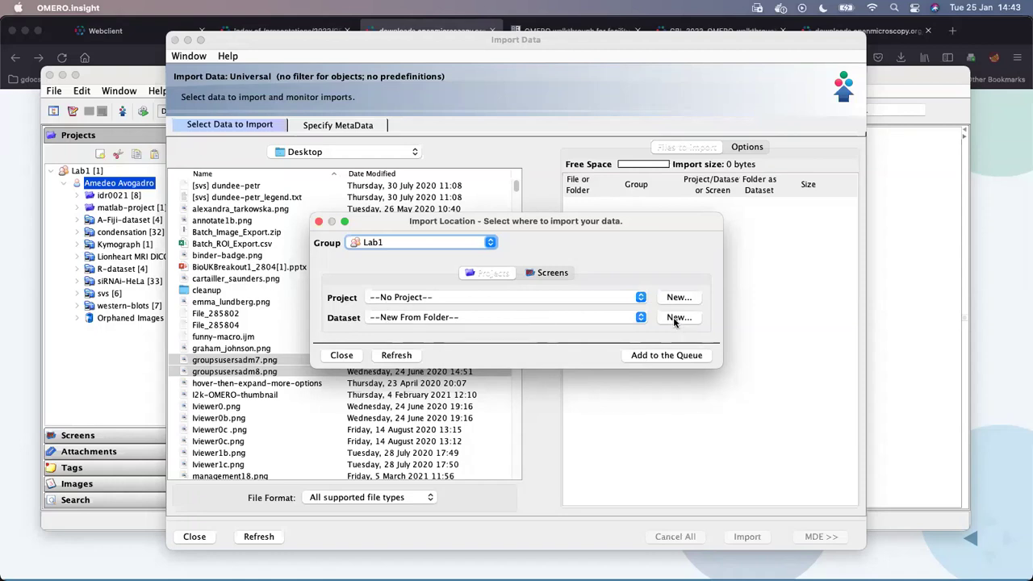
left_click(641, 298)
scroll(516, 339, "down", 2)
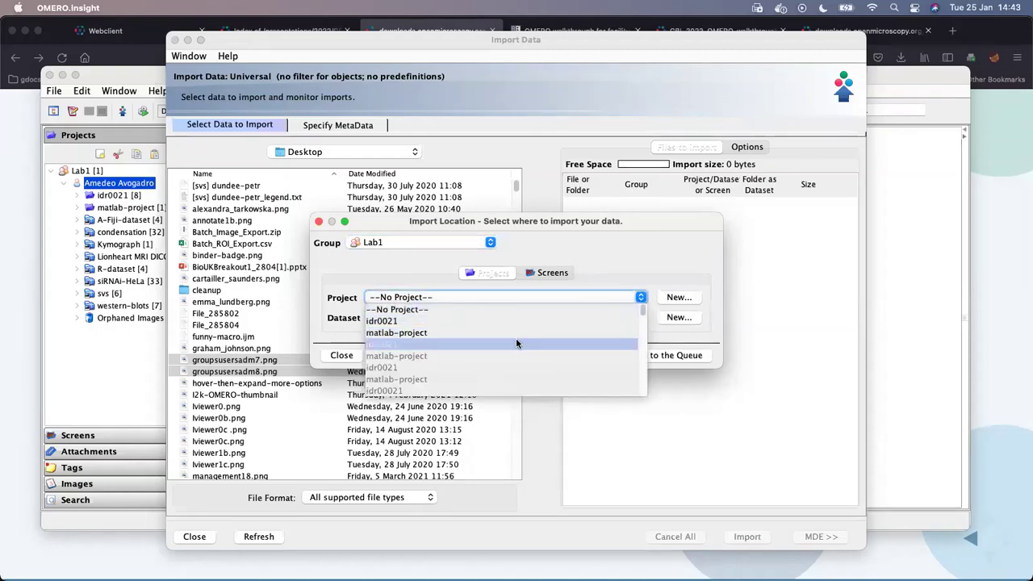
scroll(519, 342, "down", 5)
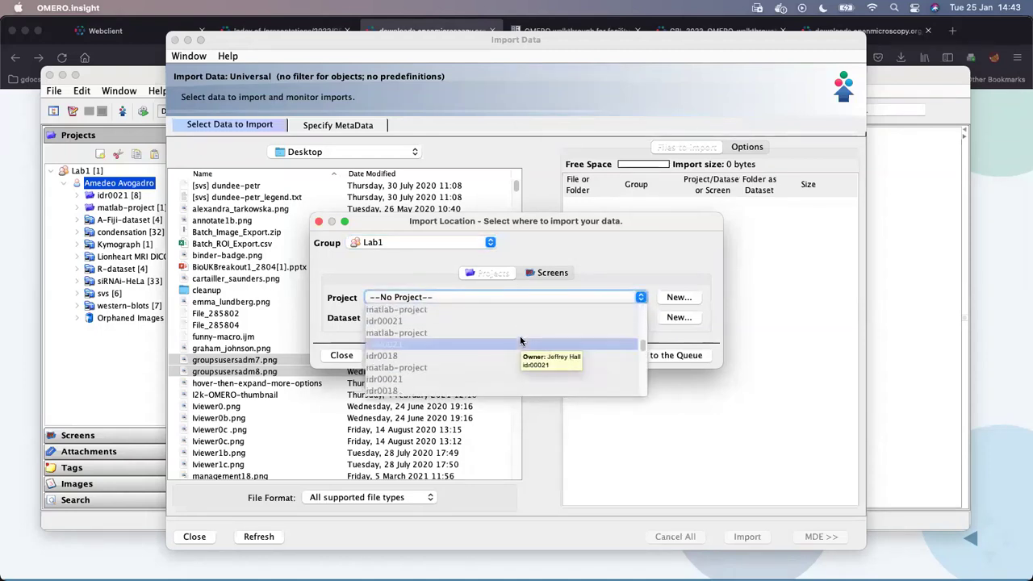
scroll(521, 341, "down", 3)
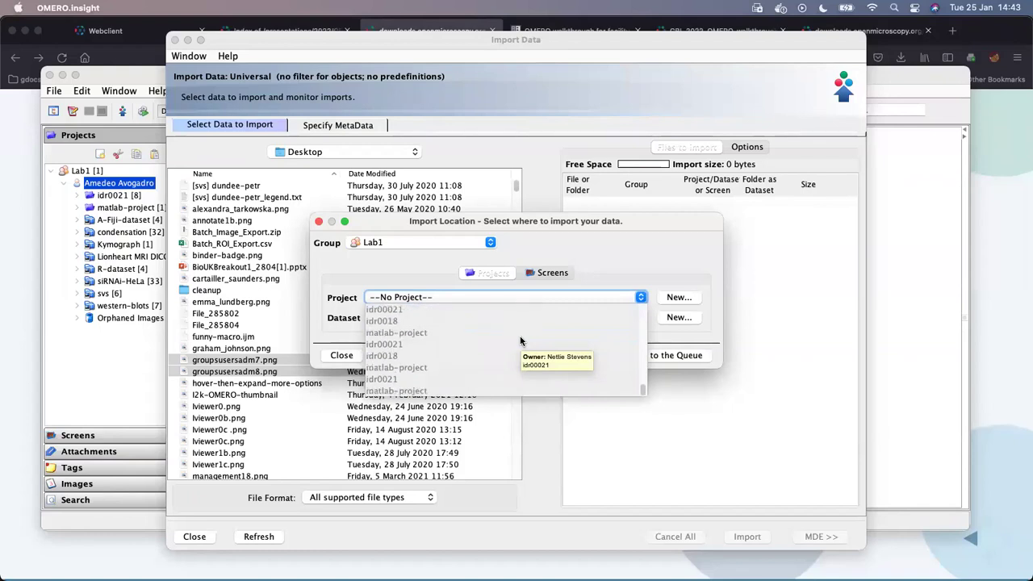
scroll(448, 334, "up", 10)
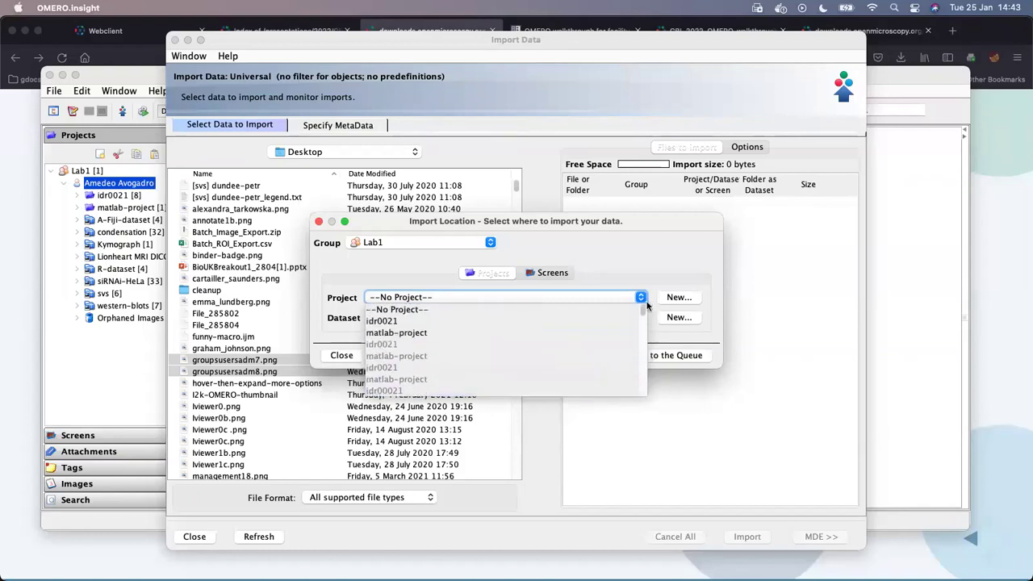
left_click(626, 264)
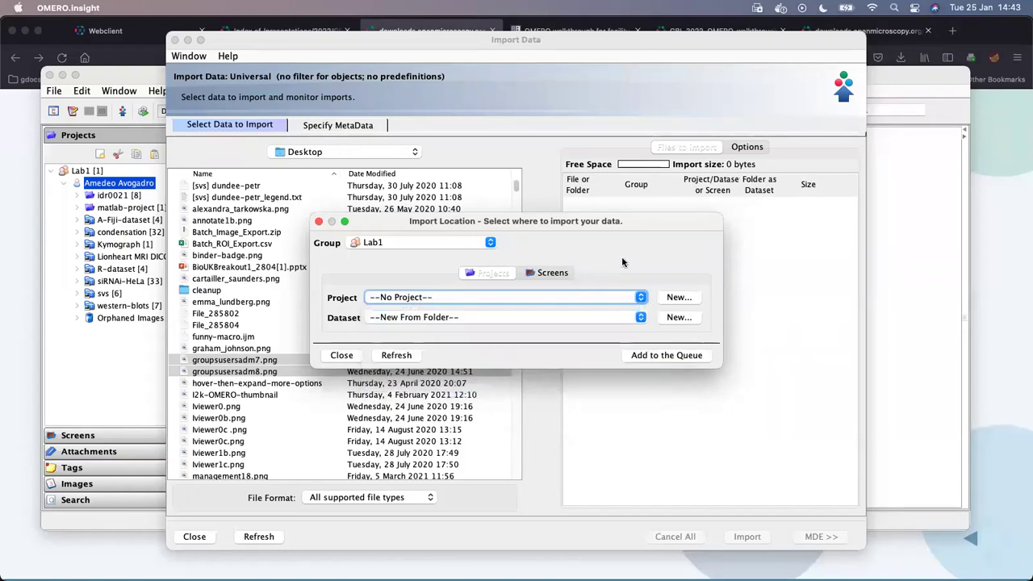
left_click(642, 318)
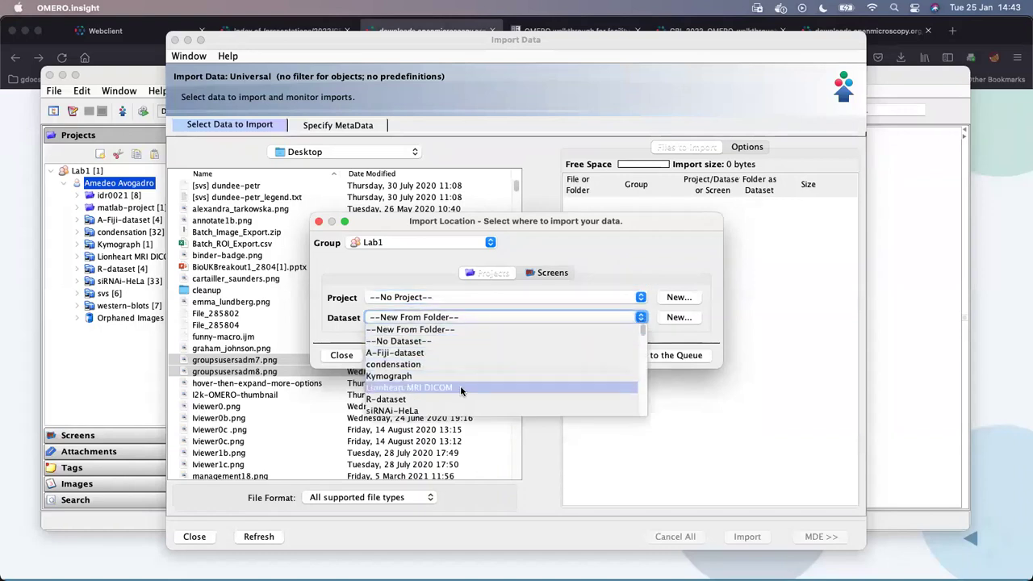
scroll(507, 353, "down", 3)
scroll(507, 359, "up", 4)
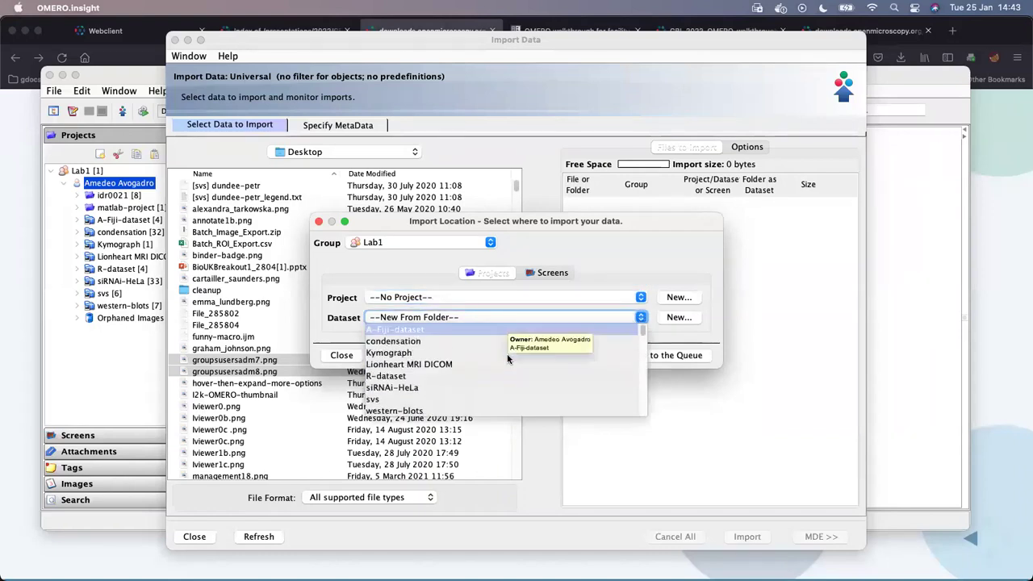
scroll(506, 359, "down", 2)
scroll(507, 353, "up", 3)
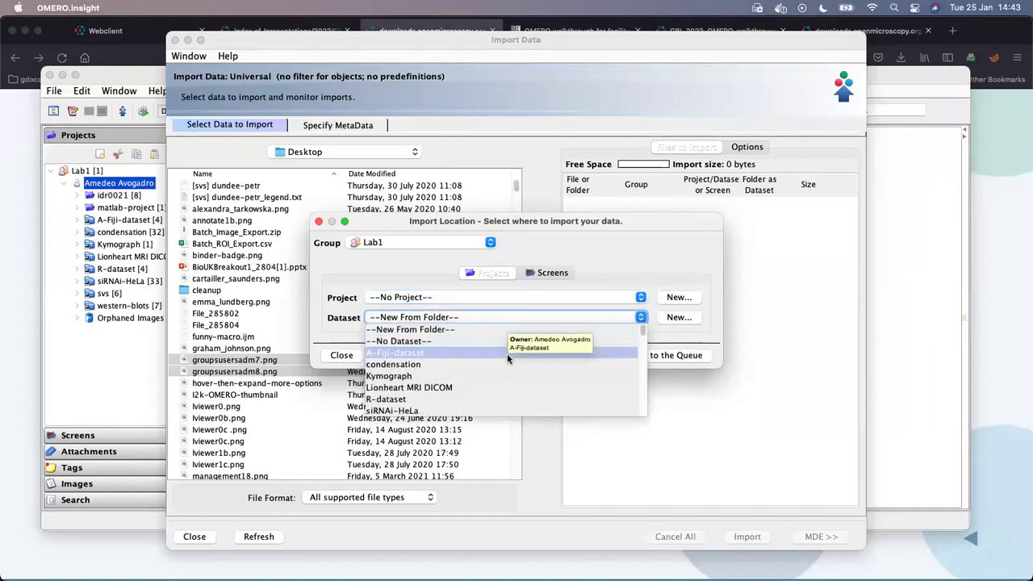
left_click(710, 275)
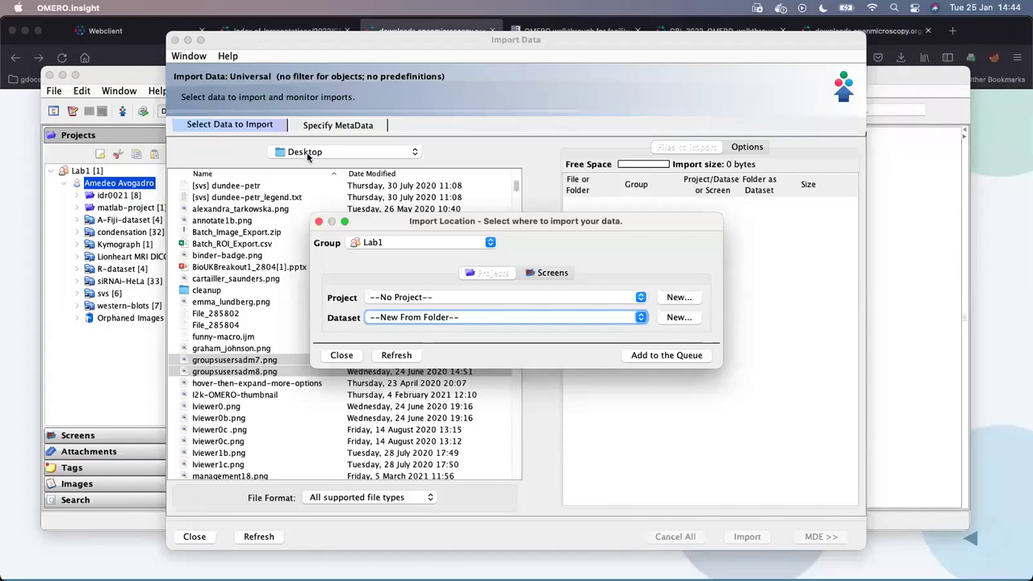
- Queue groupsusersadm7.png and groupsusersadm8.png for Lab1 and start the import
left_click(679, 357)
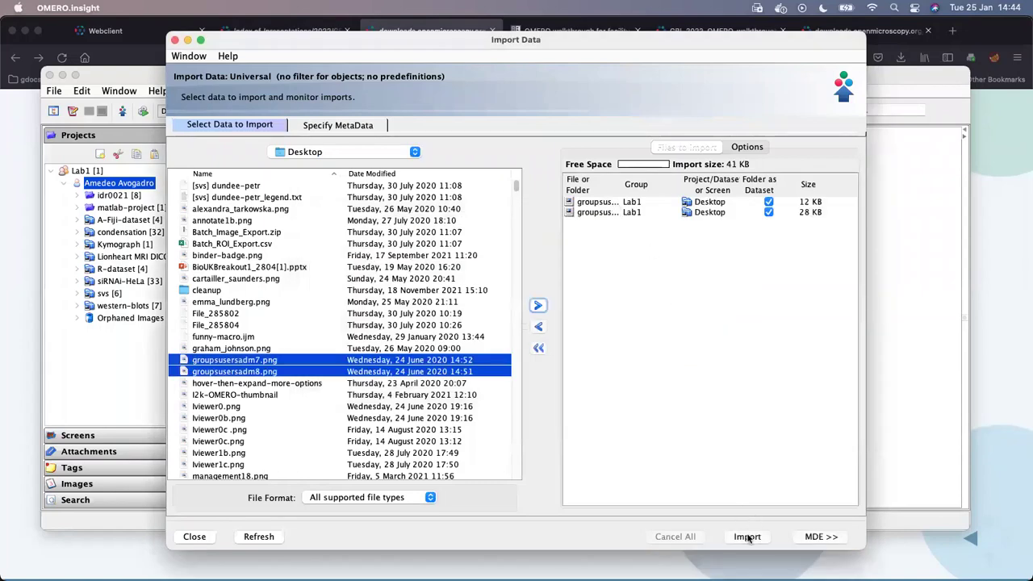
left_click(747, 537)
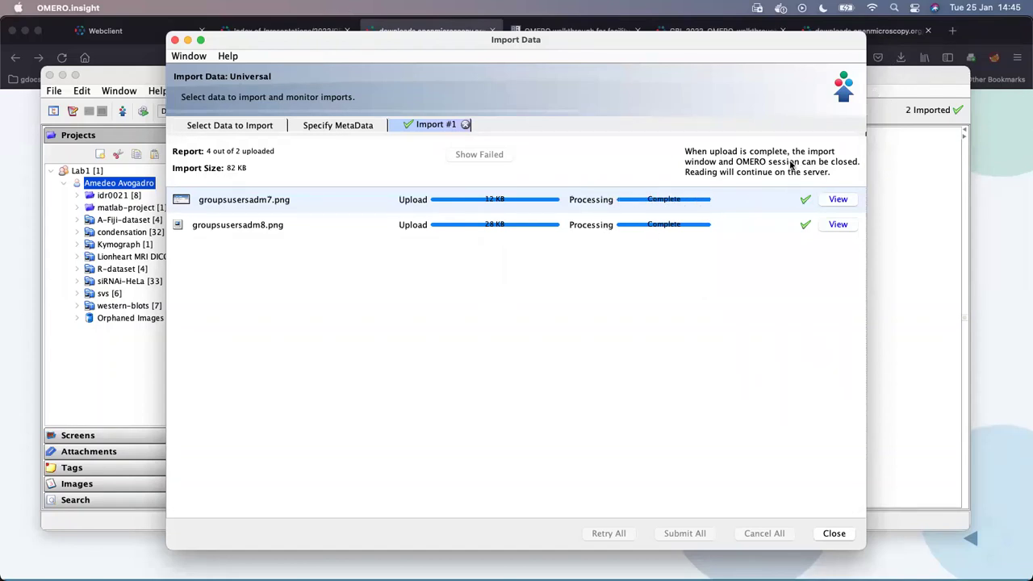
- Move the import window aside and bring the main data browser to the front
left_click_drag(747, 43, 698, 47)
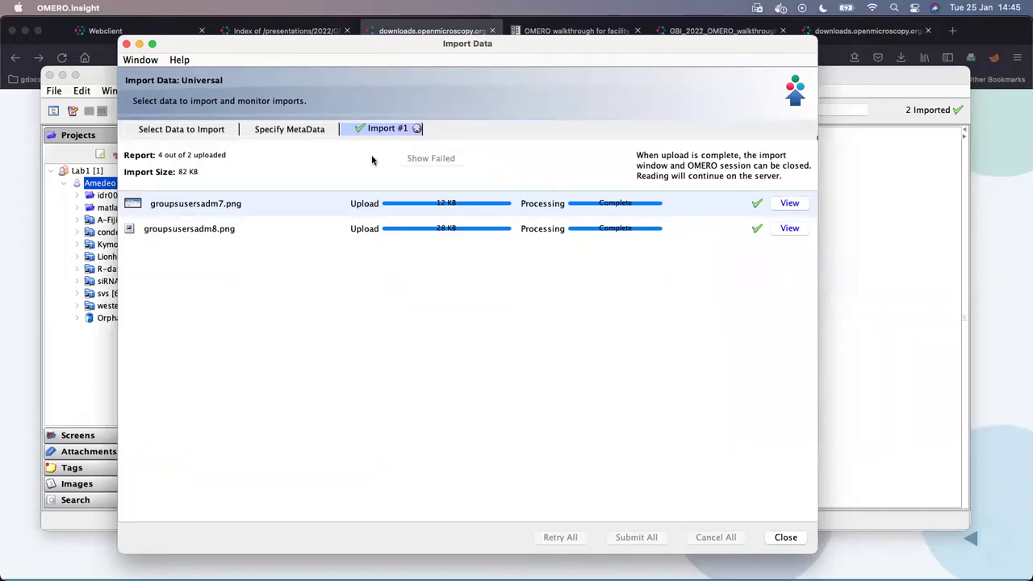
left_click(207, 132)
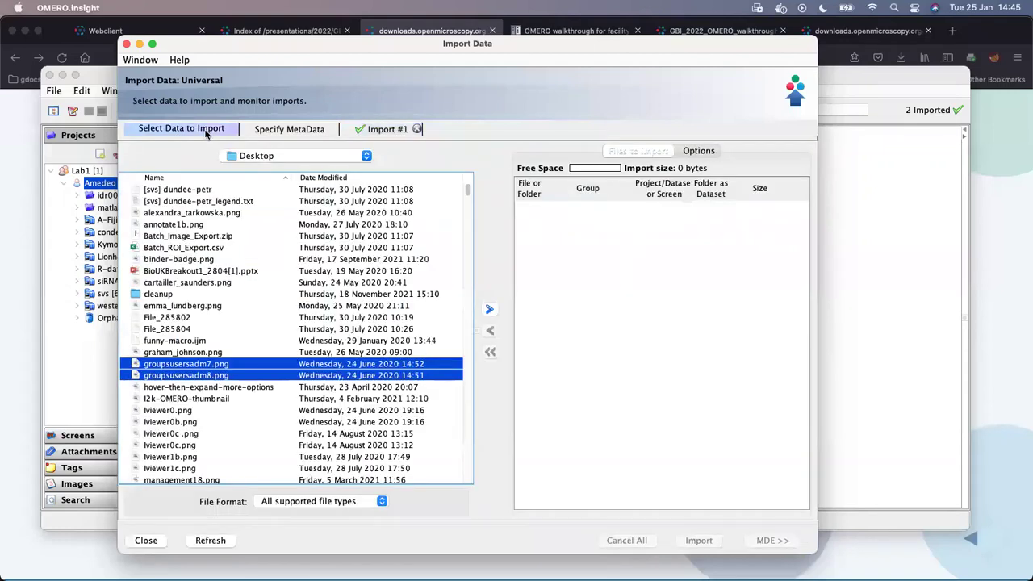
left_click(69, 228)
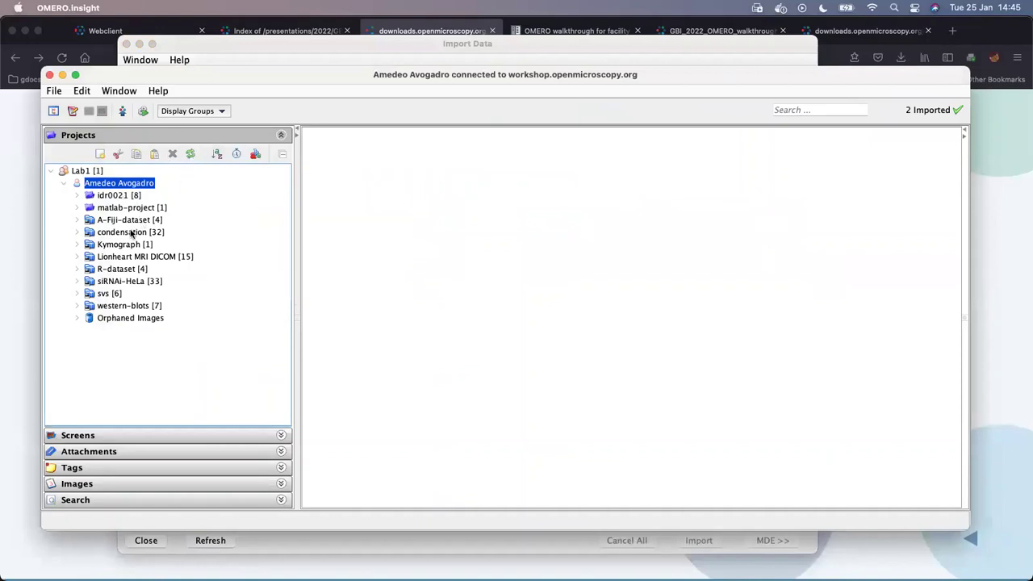
- Refresh the tree and inspect groupsusersadm7.png and groupsusersadm8.png in the new Desktop dataset
left_click(192, 156)
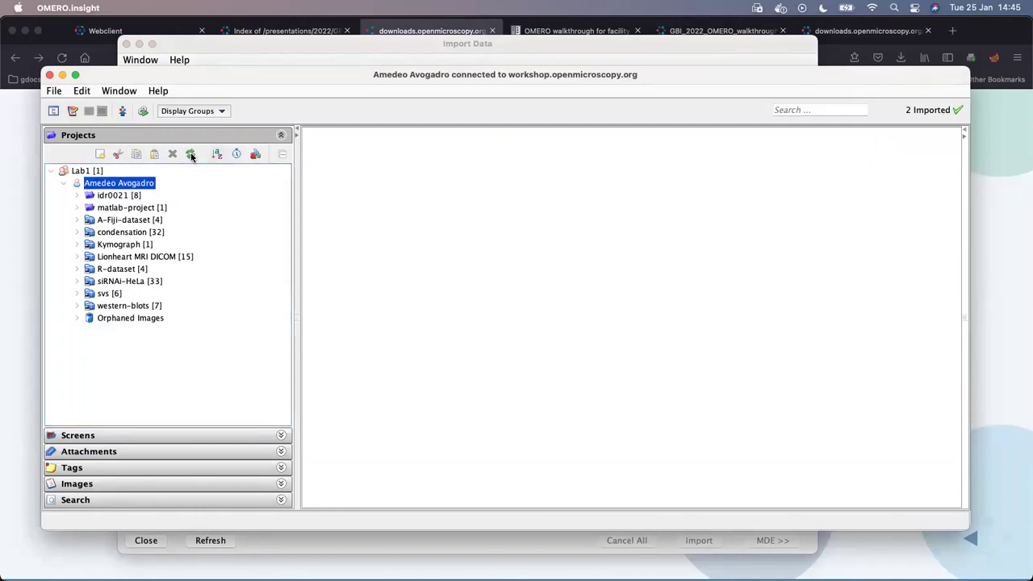
left_click(102, 246)
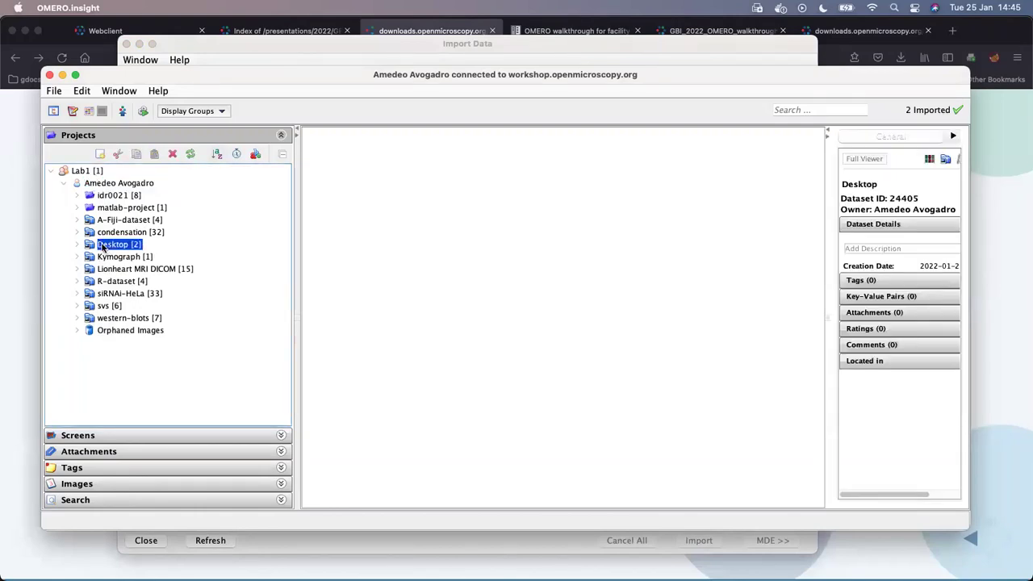
left_click(78, 244)
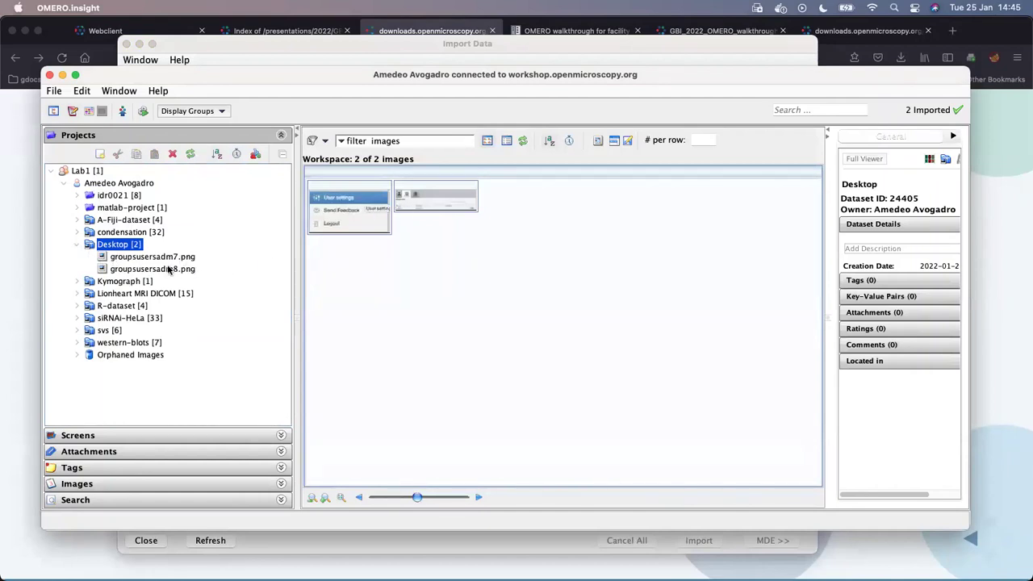
left_click(166, 268)
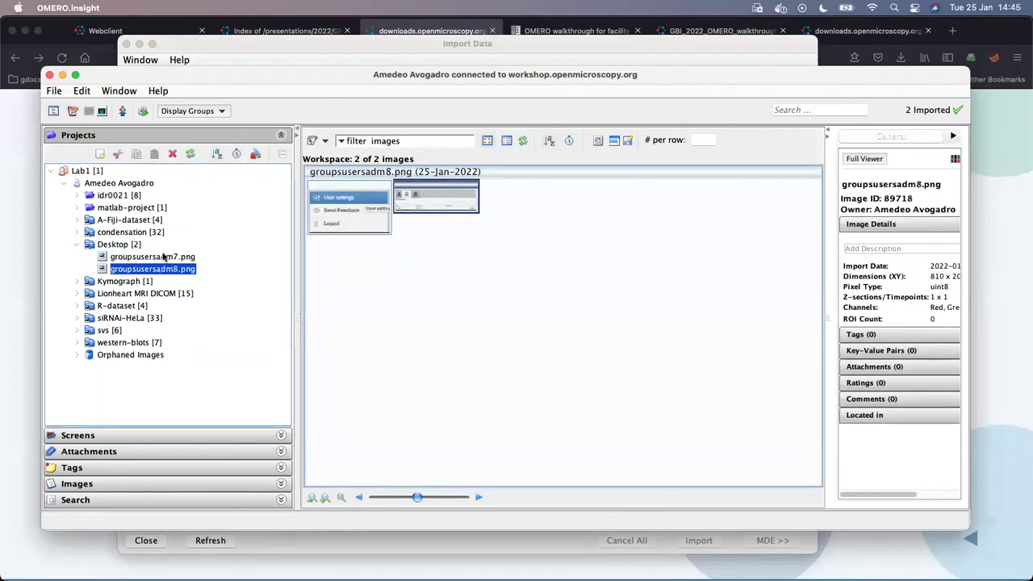
left_click(164, 256)
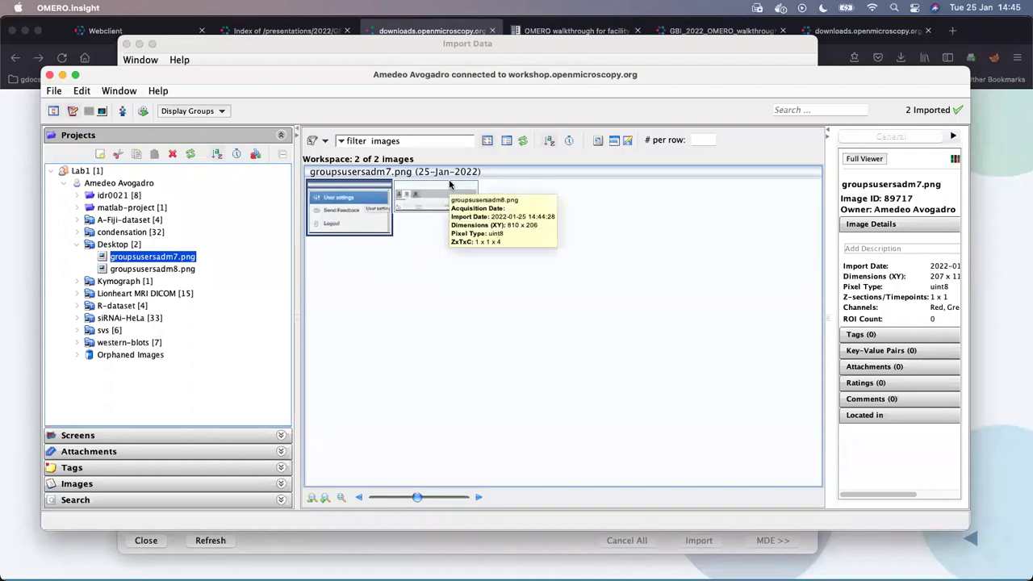
- Select each image's thumbnail in the preview pane, then switch to Firefox
mouse_move(450, 194)
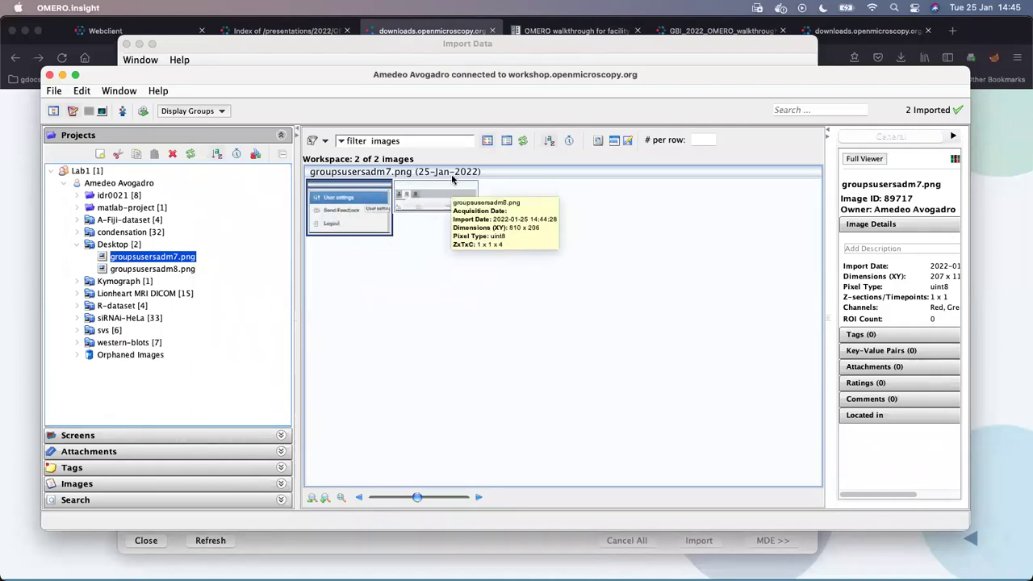
left_click(440, 196)
left_click(380, 213)
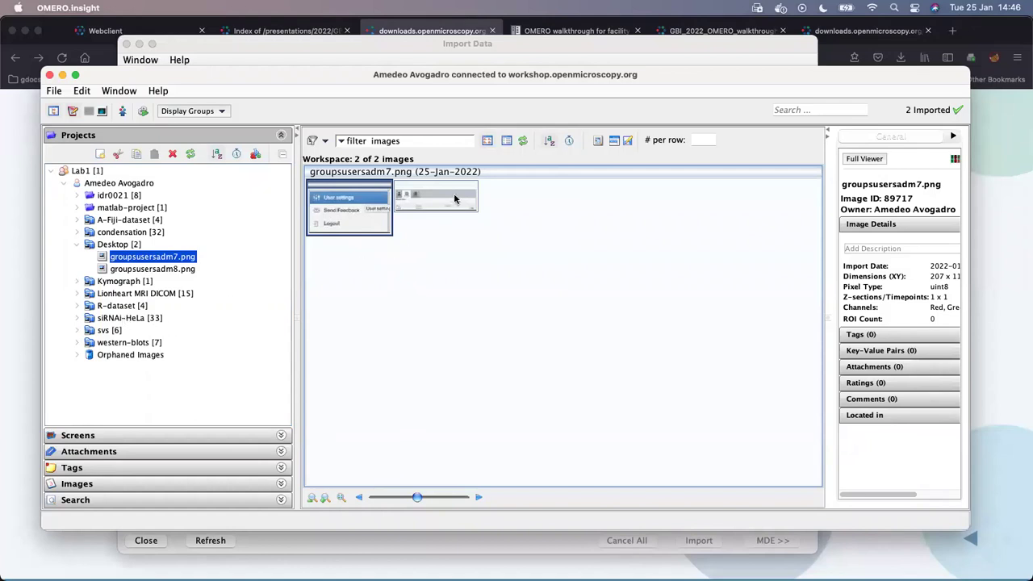
mouse_move(454, 200)
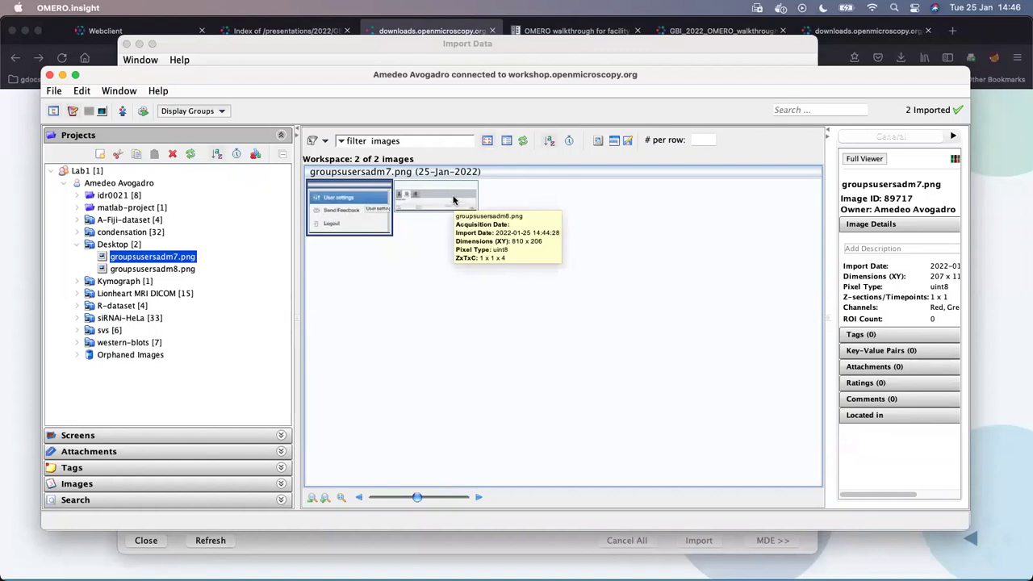
left_click(454, 200)
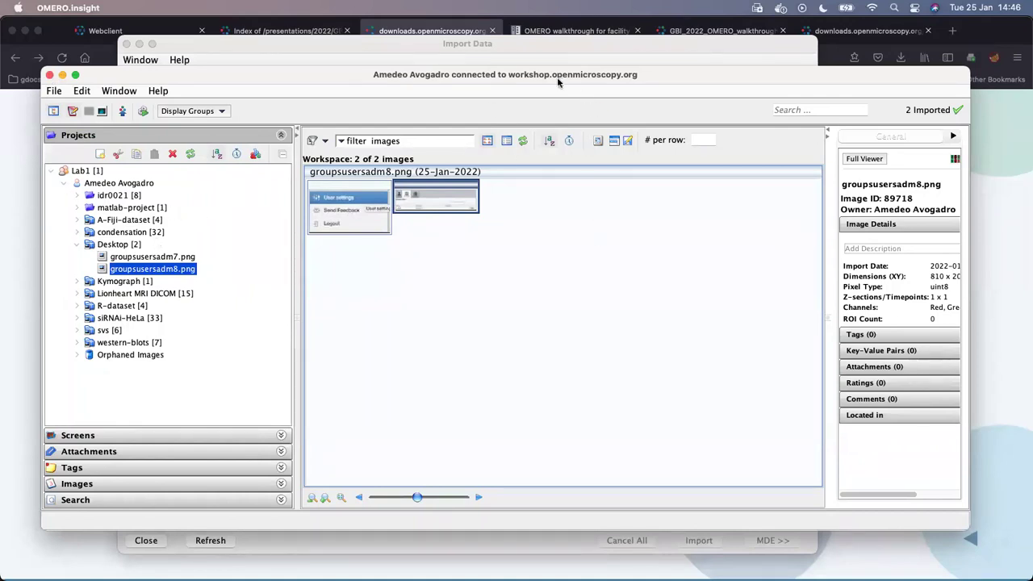
left_click(29, 226)
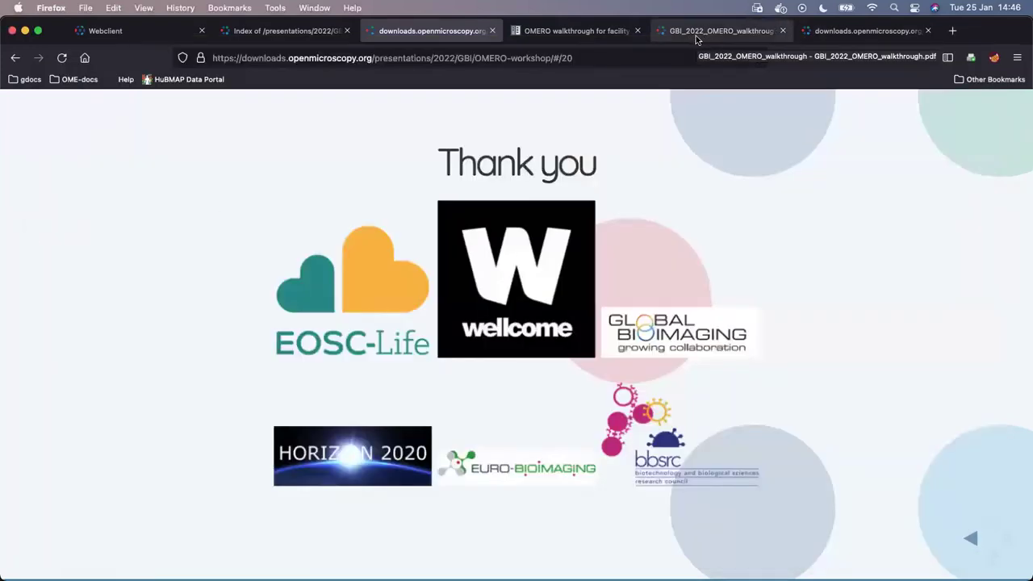
- Log out of the OMERO webclient and sign back in with the other user's username and password
left_click(169, 32)
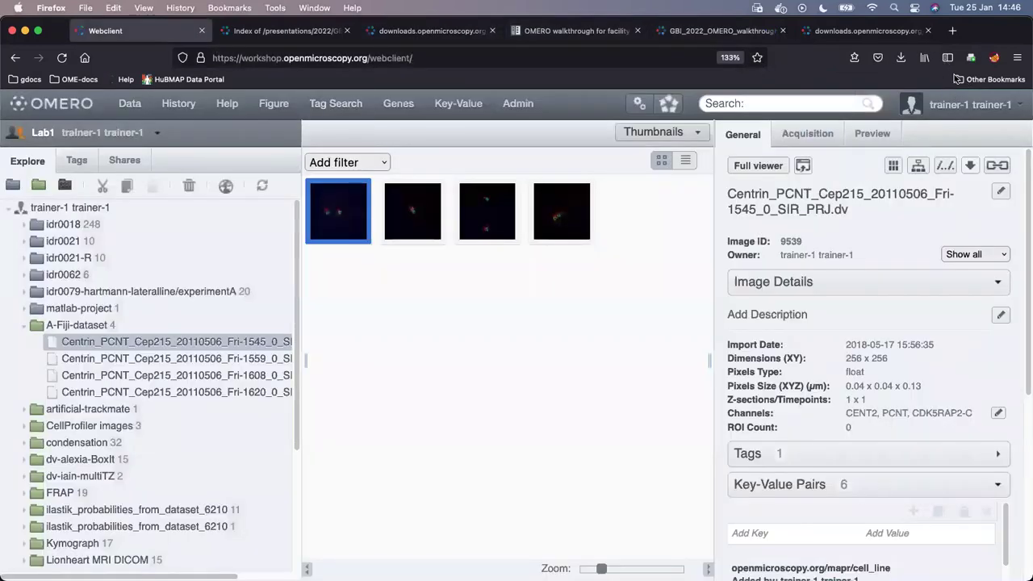
left_click(978, 105)
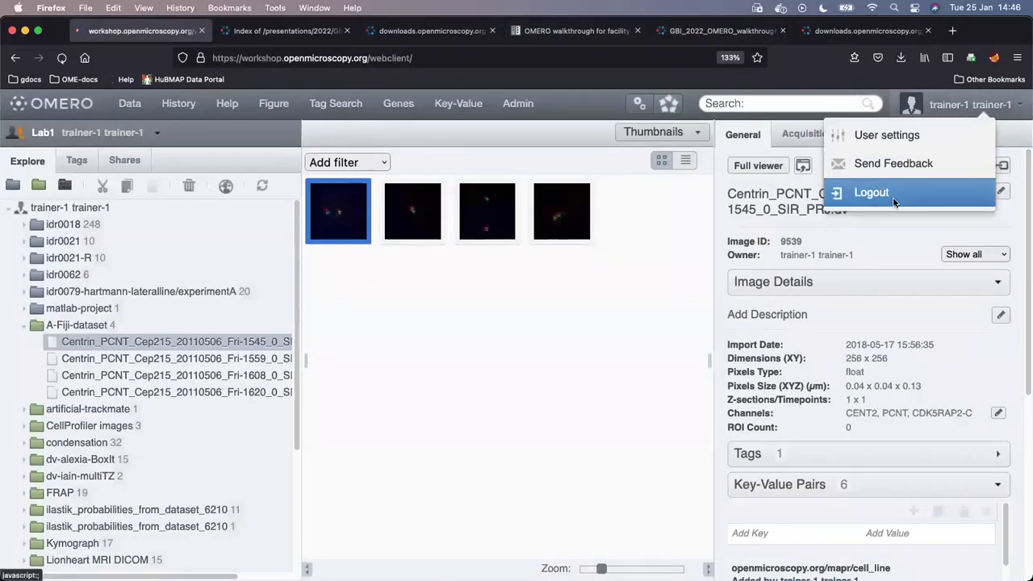
left_click(896, 204)
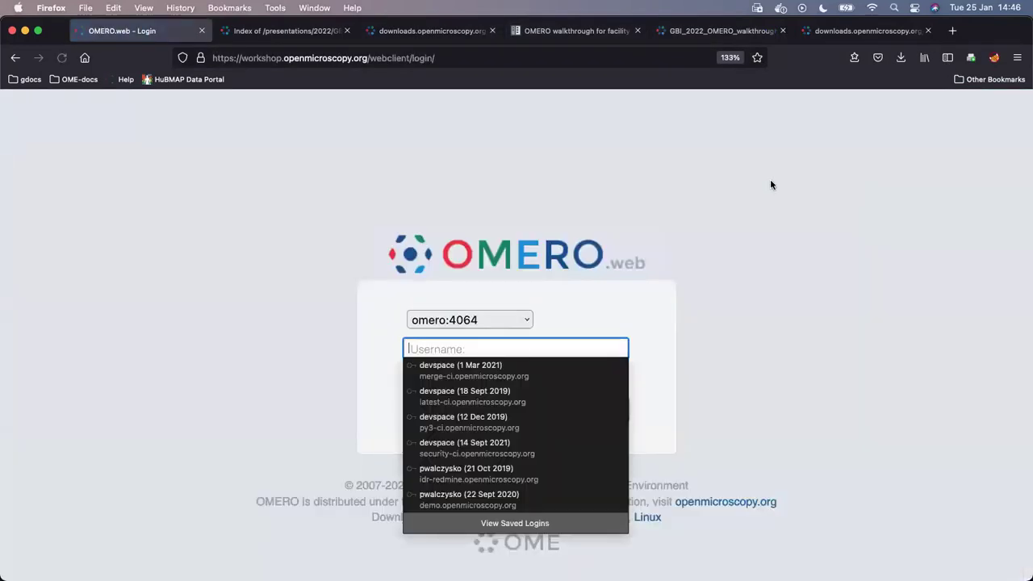
left_click(457, 350)
type("user-41")
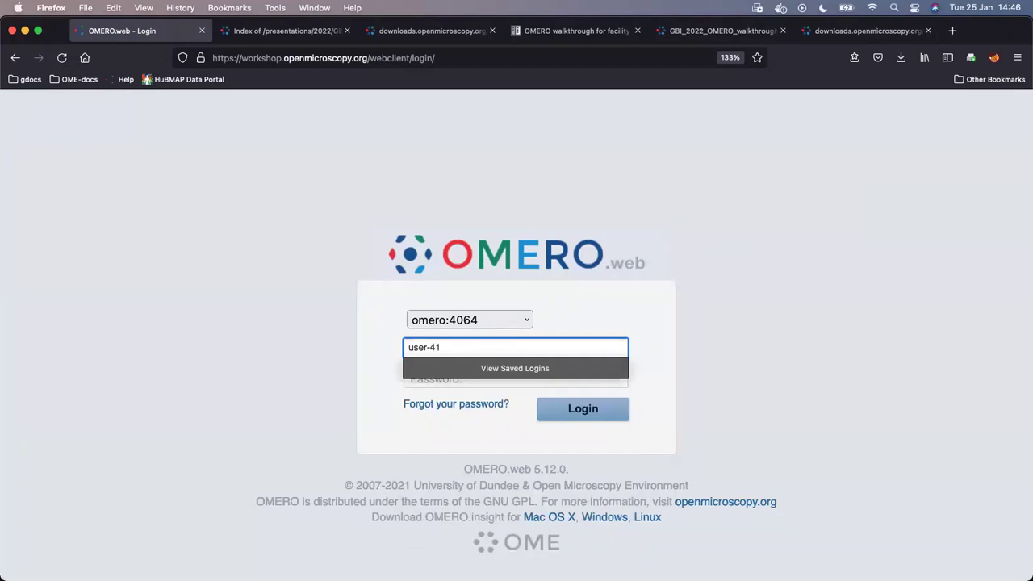
key("Tab")
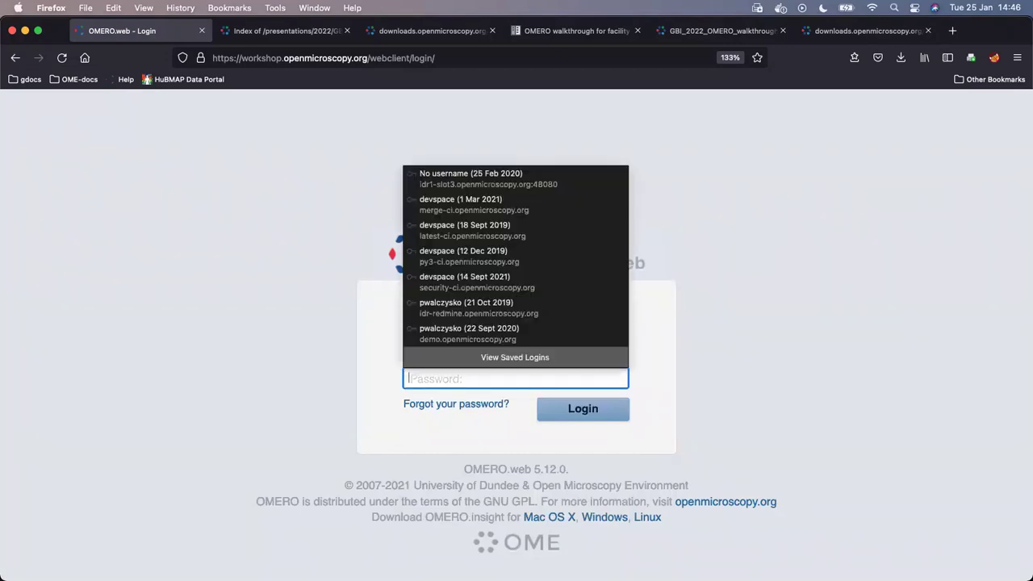
type("••")
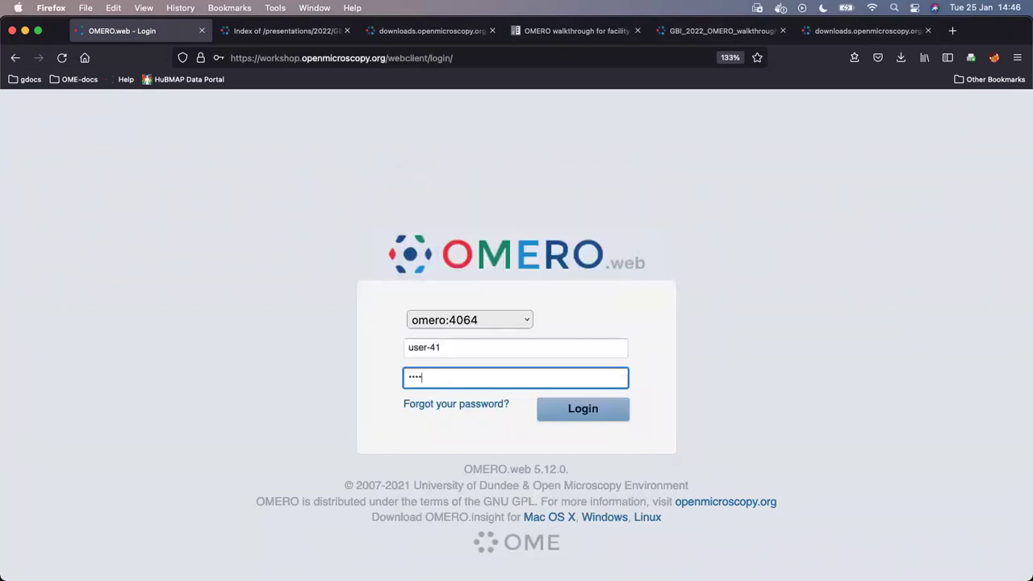
key("Return")
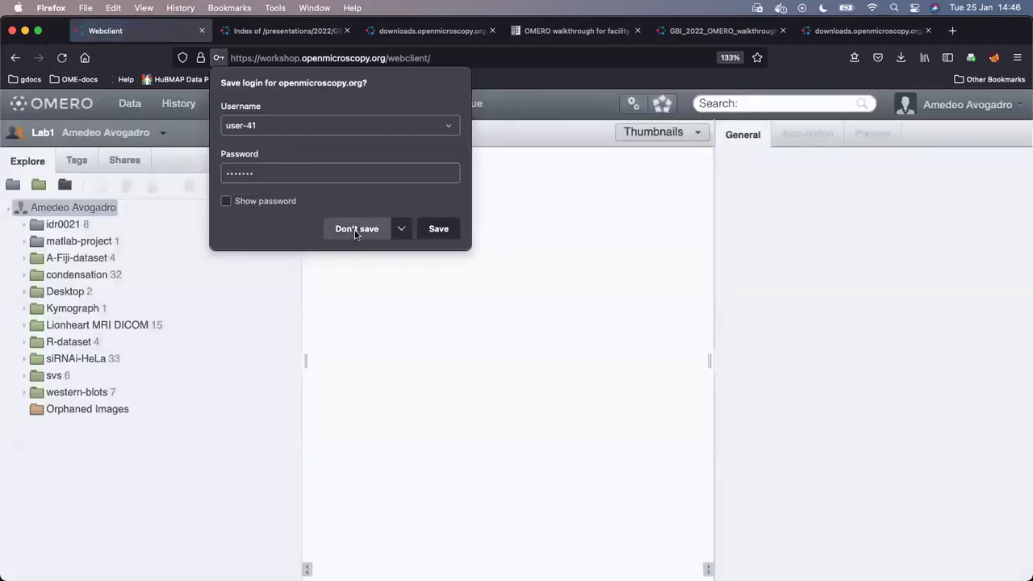
- Decline saving the login in Firefox and check the web client's address
left_click(357, 229)
left_click(247, 58)
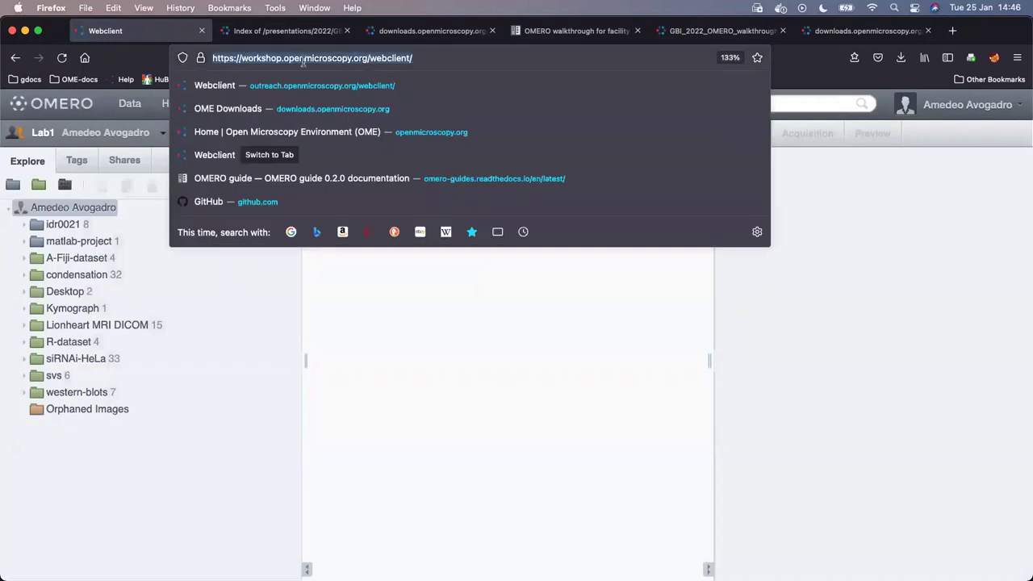
left_click(281, 58)
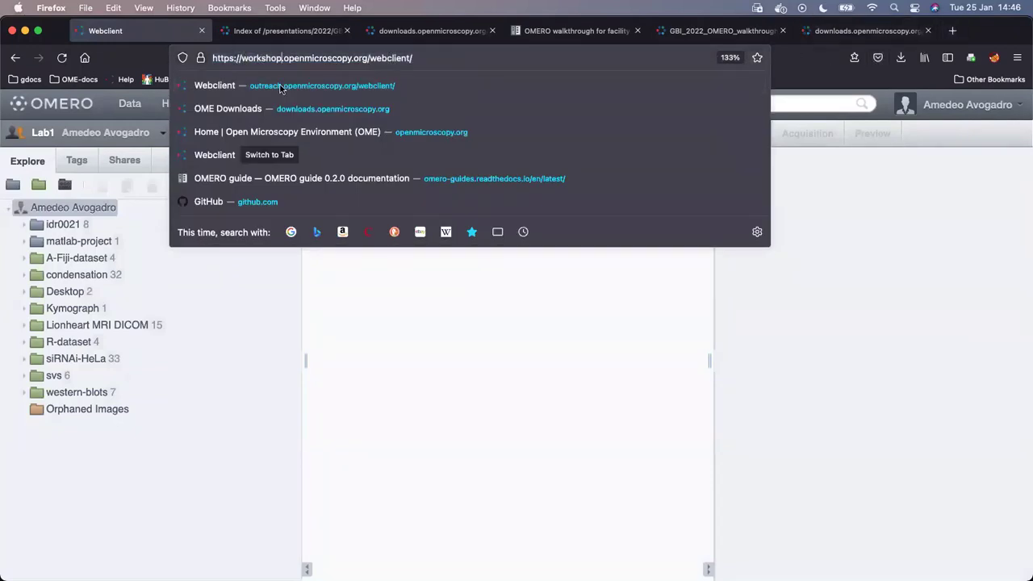
- Load workshop.openmicroscopy.org in a new Firefox tab
left_click(953, 31)
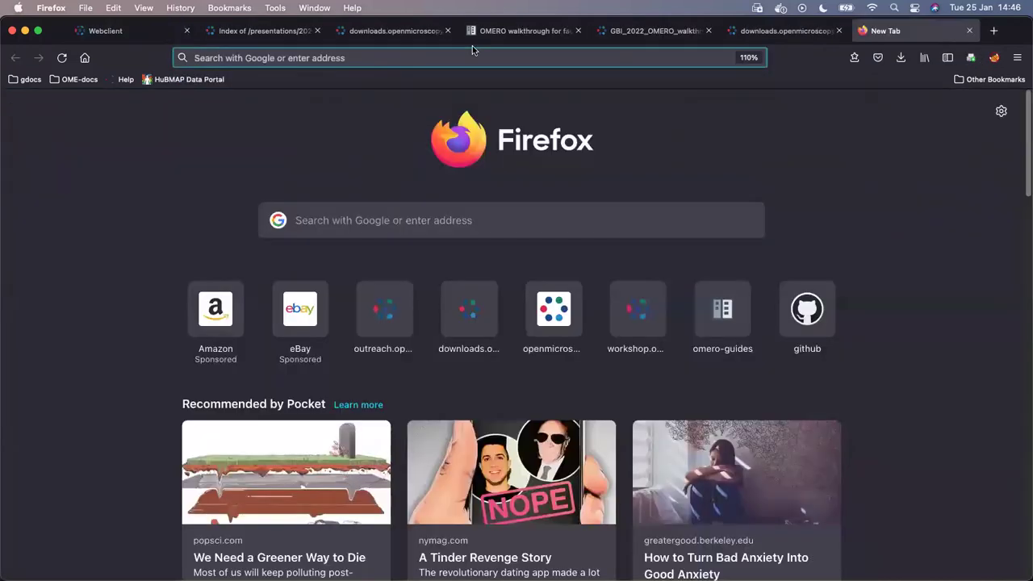
left_click(451, 55)
type("w")
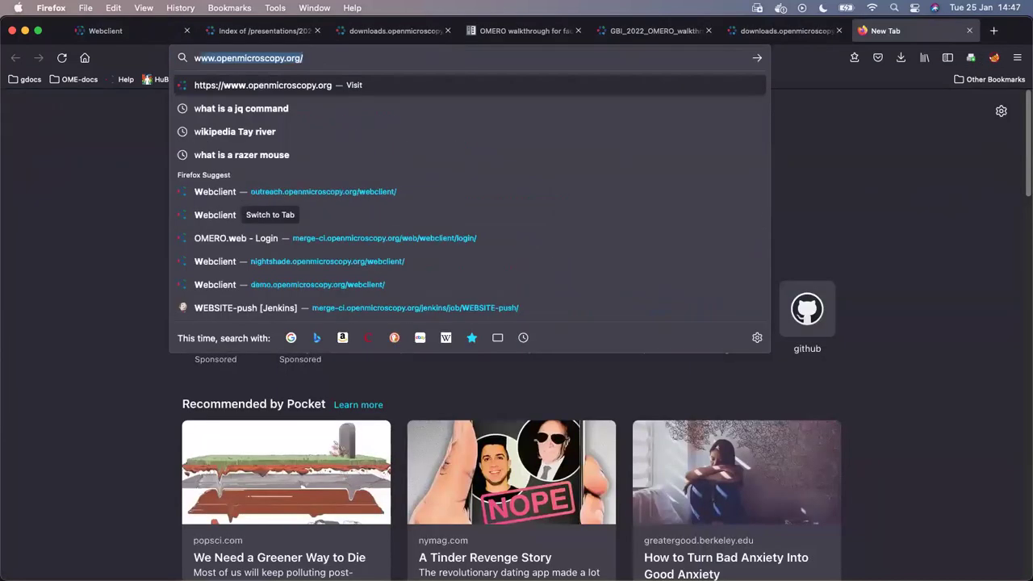
type("orkshop")
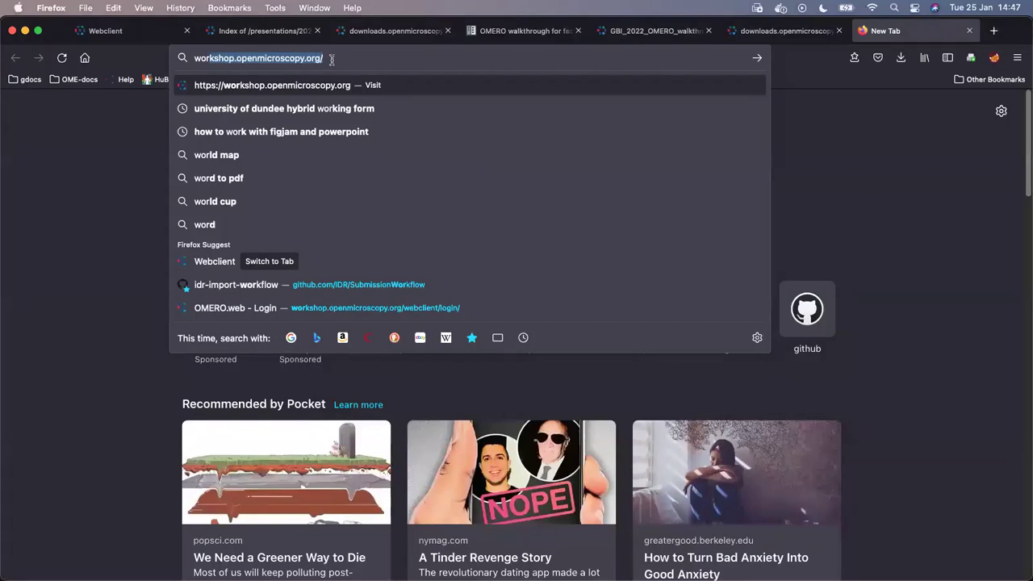
key("Return")
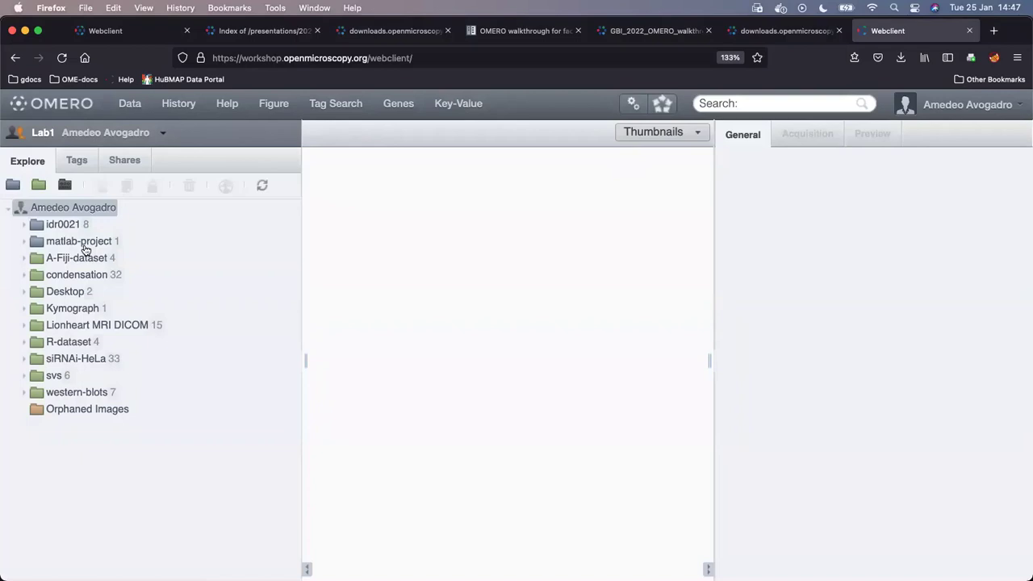
- Show groupsusersadm7.png's details, highlighting its owner and Image ID 89717, then return to OMERO.insight
left_click(64, 293)
left_click(109, 309)
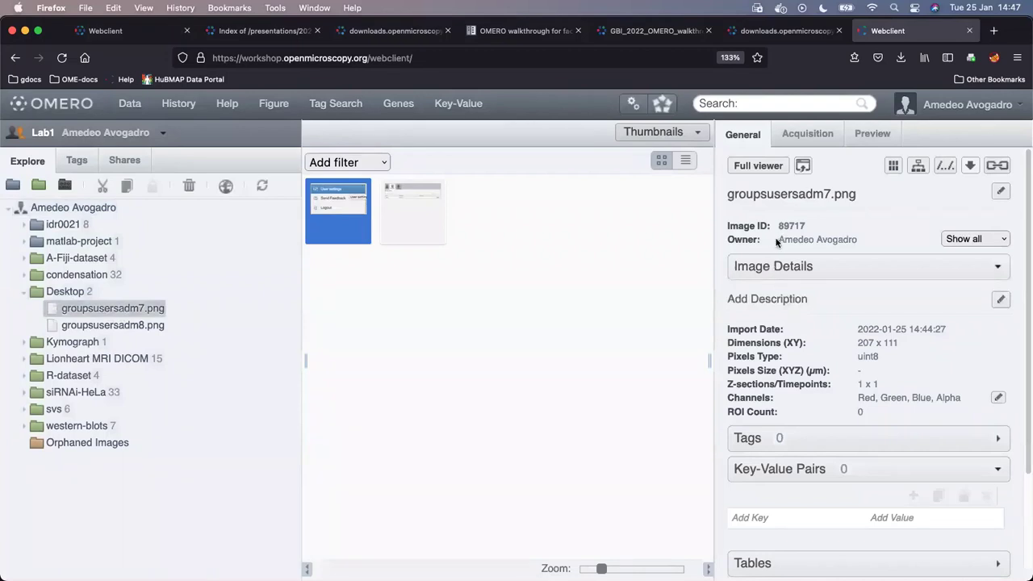
left_click_drag(779, 240, 867, 243)
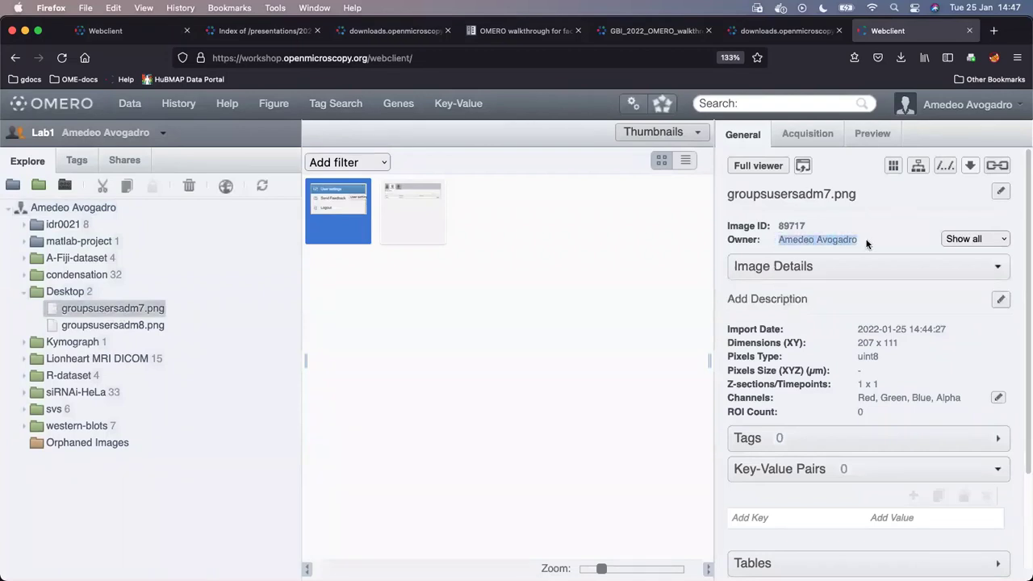
left_click(809, 240)
left_click_drag(780, 226, 820, 235)
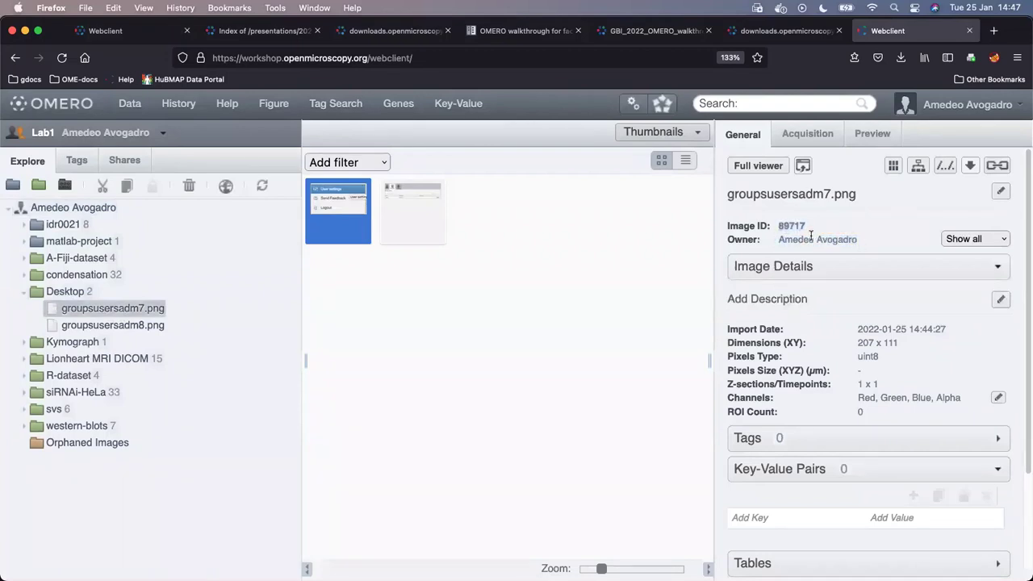
mouse_move(516, 575)
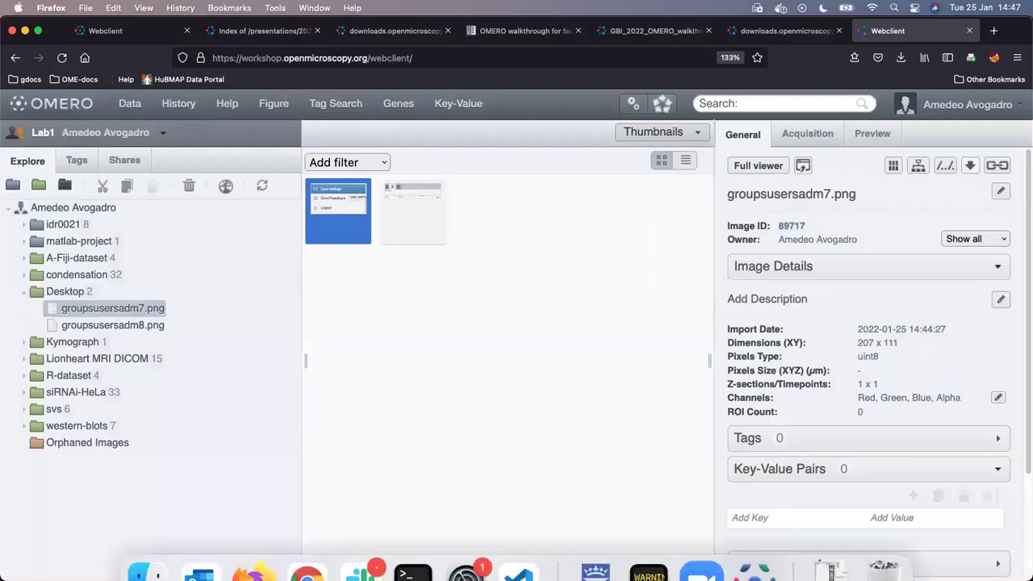
left_click(756, 549)
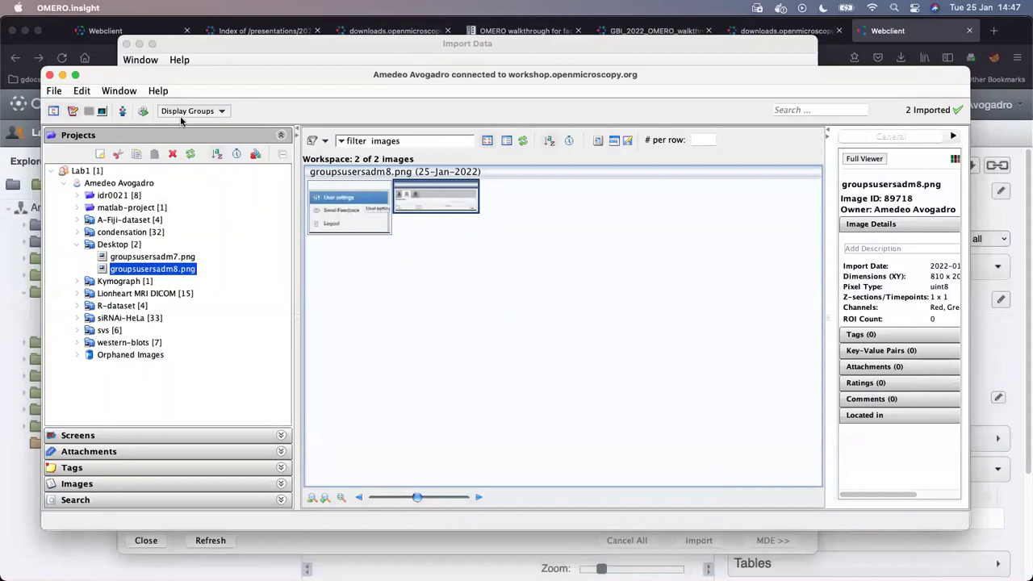
- Quit OMERO.insight and relaunch it through Spotlight
left_click(49, 75)
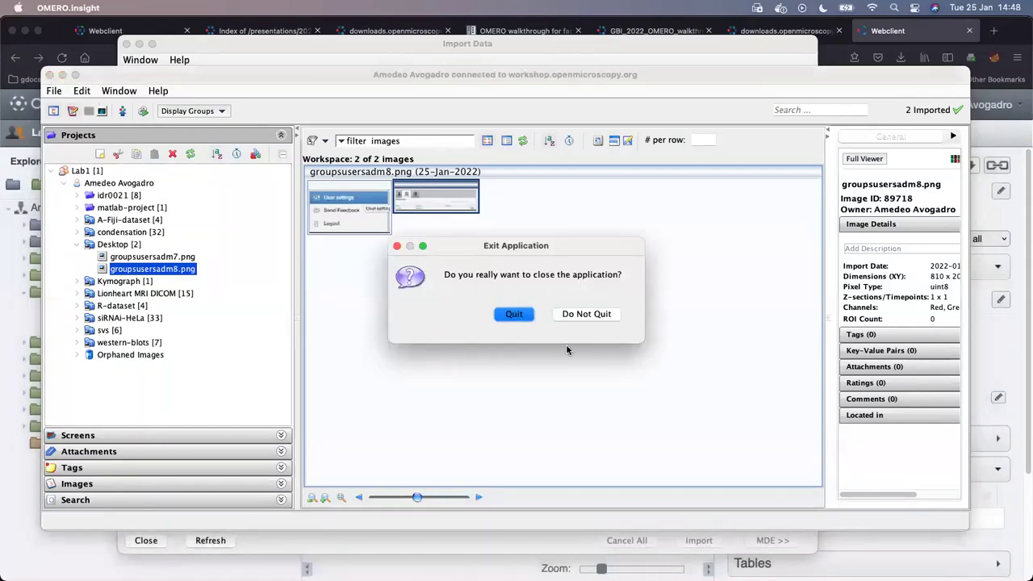
left_click(514, 315)
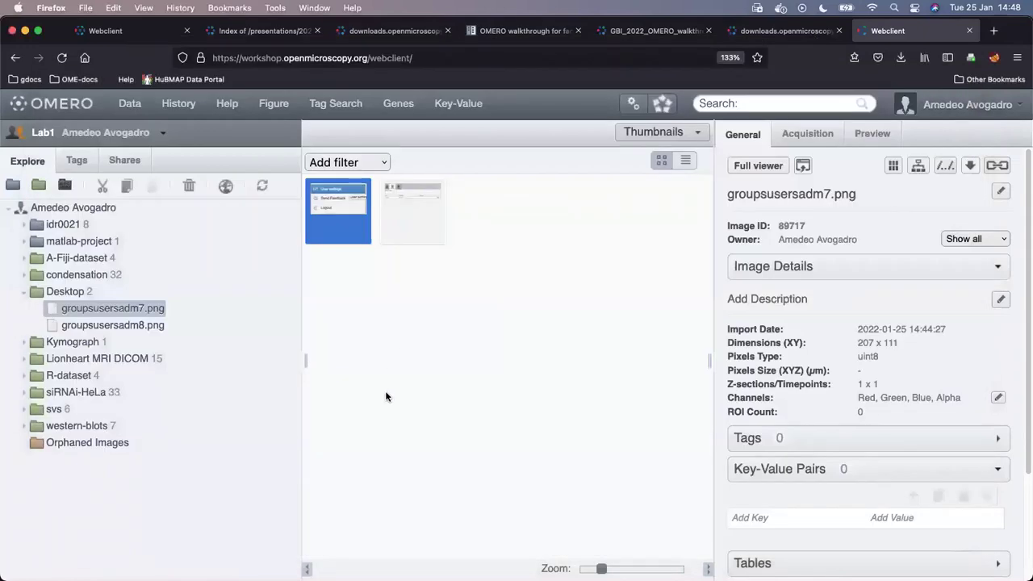
key("super+space")
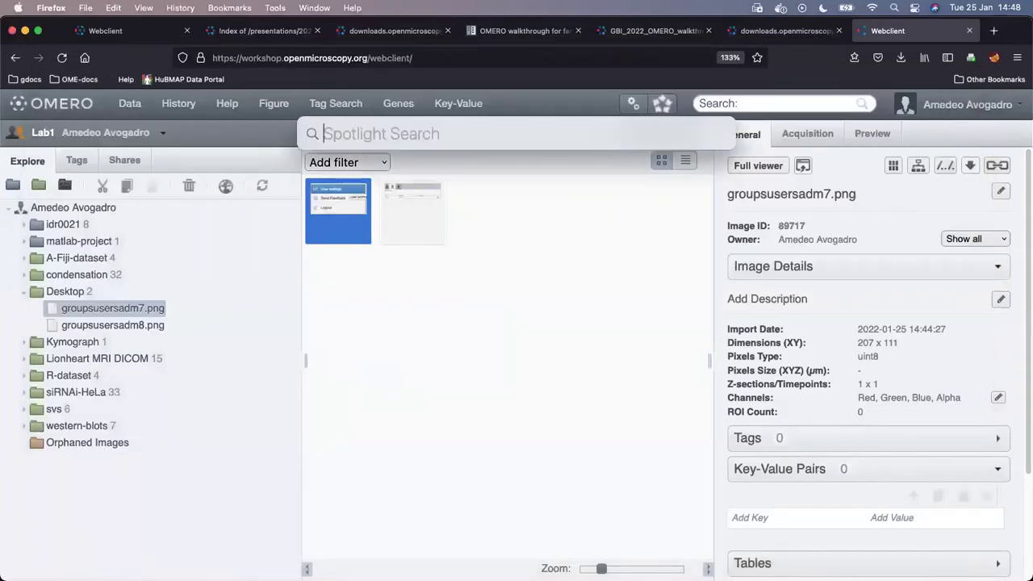
type("in")
key("Return")
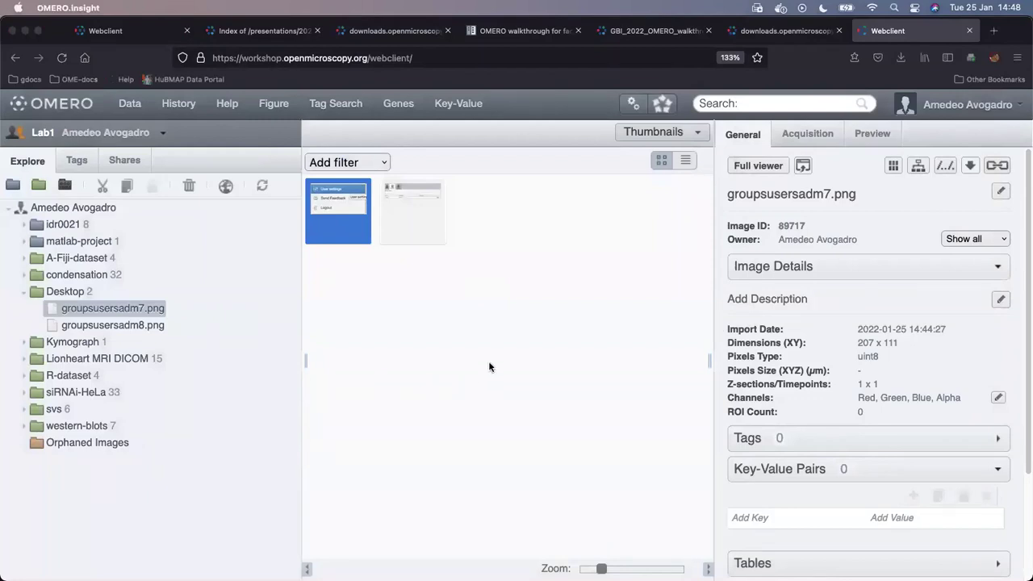
- Log in to the workshop server as trainer-1 with its password
left_click(526, 287)
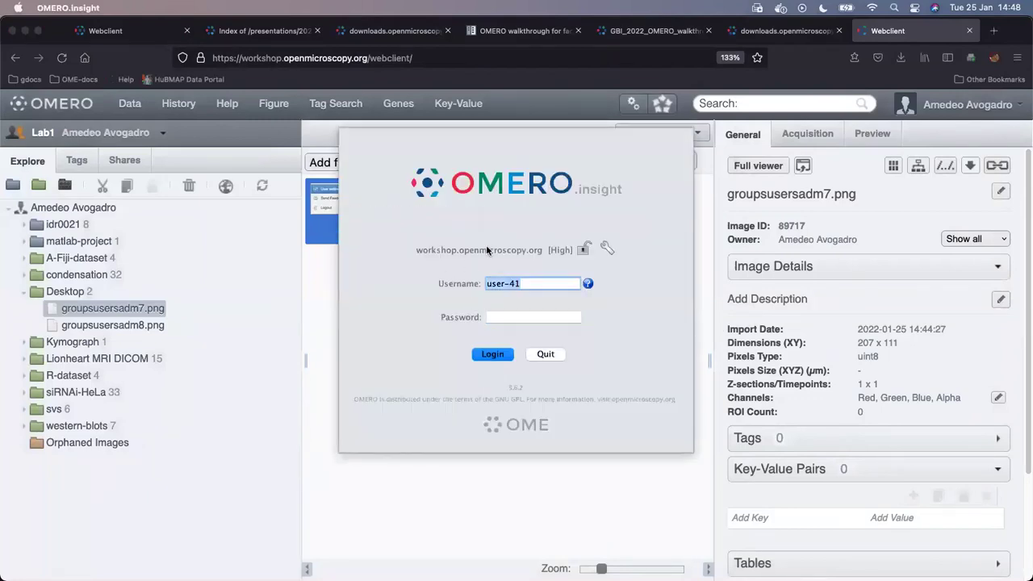
type("trainer-1")
key("Tab")
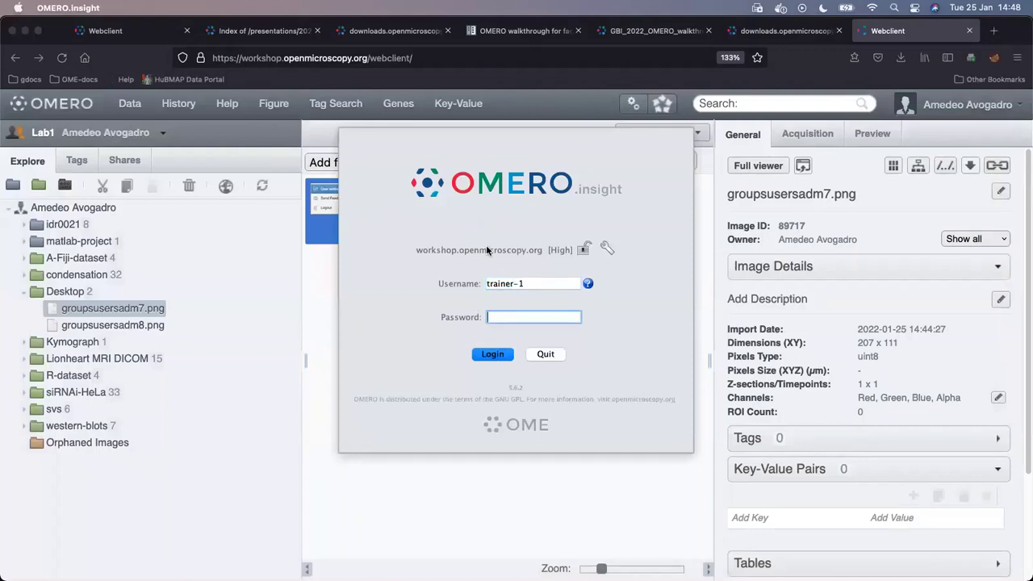
type("•••••••")
left_click(494, 355)
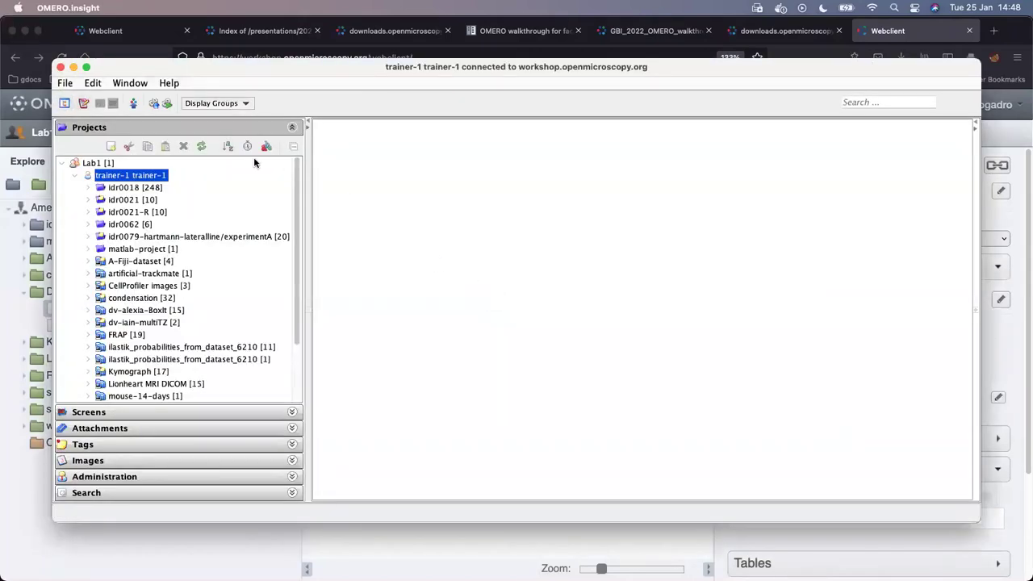
- Choose lviewer0.png and lviewer0b.png for import and add them to the import location
left_click(134, 105)
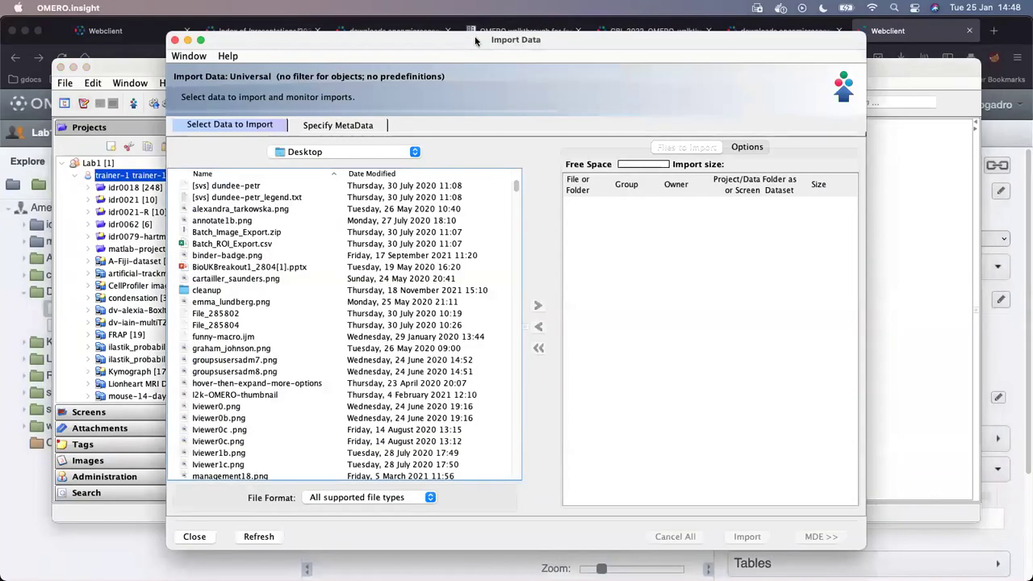
left_click_drag(474, 35, 527, 67)
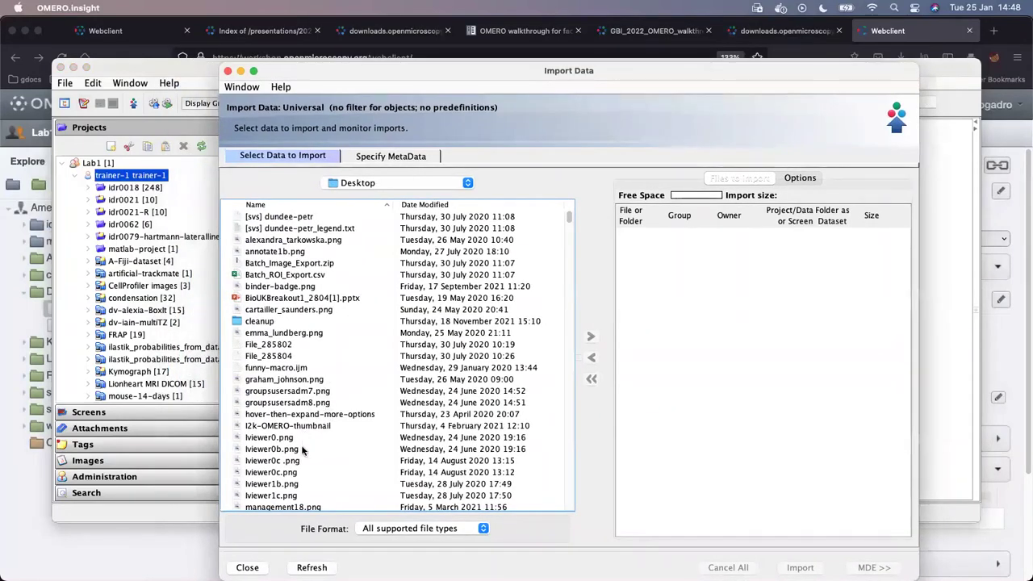
left_click(266, 437)
left_click(266, 449, "shift")
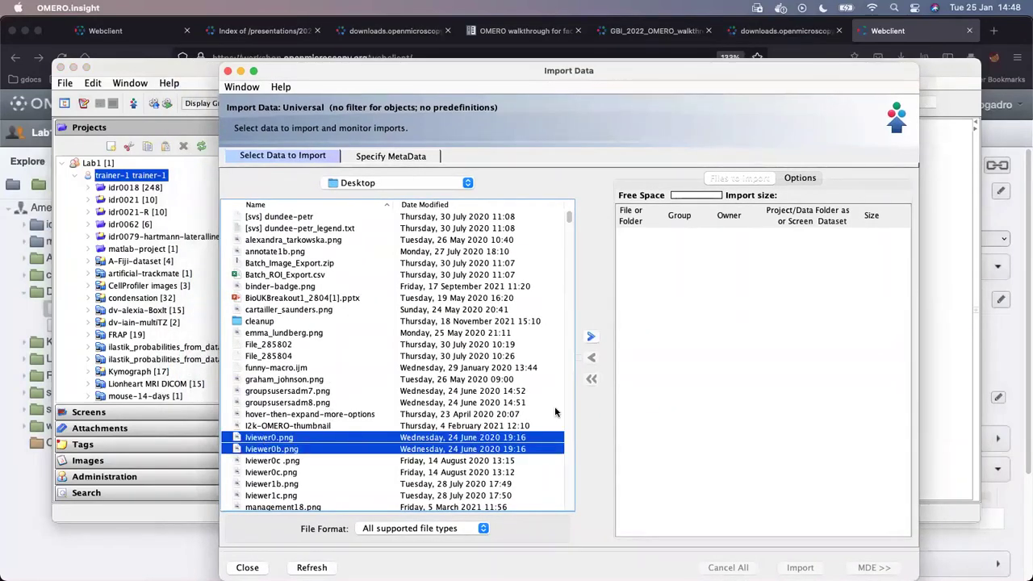
left_click(591, 337)
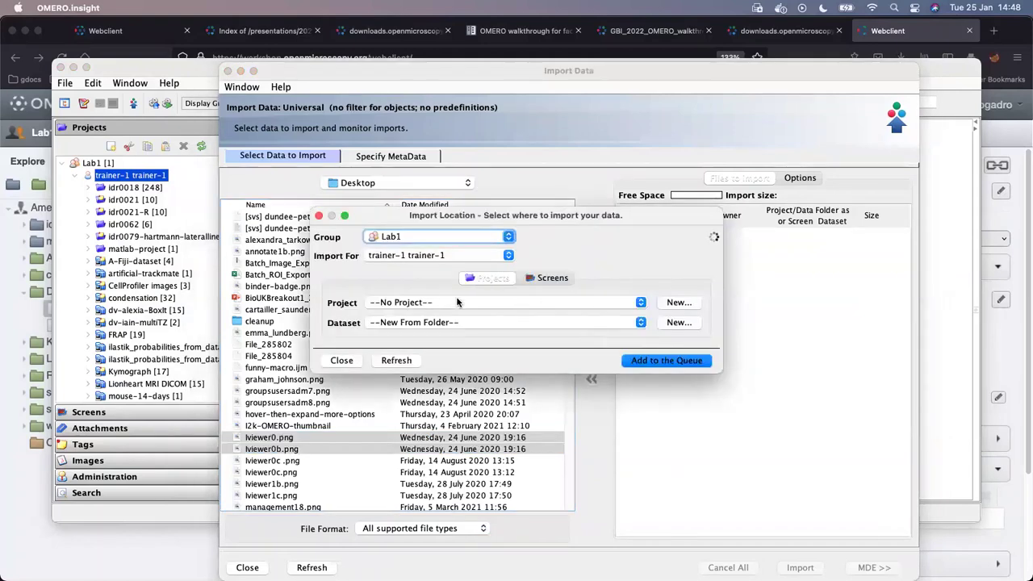
- Create a destination project 'for-user-41-' described as 'this is trainer-1 importing on behalf of user'
left_click(679, 303)
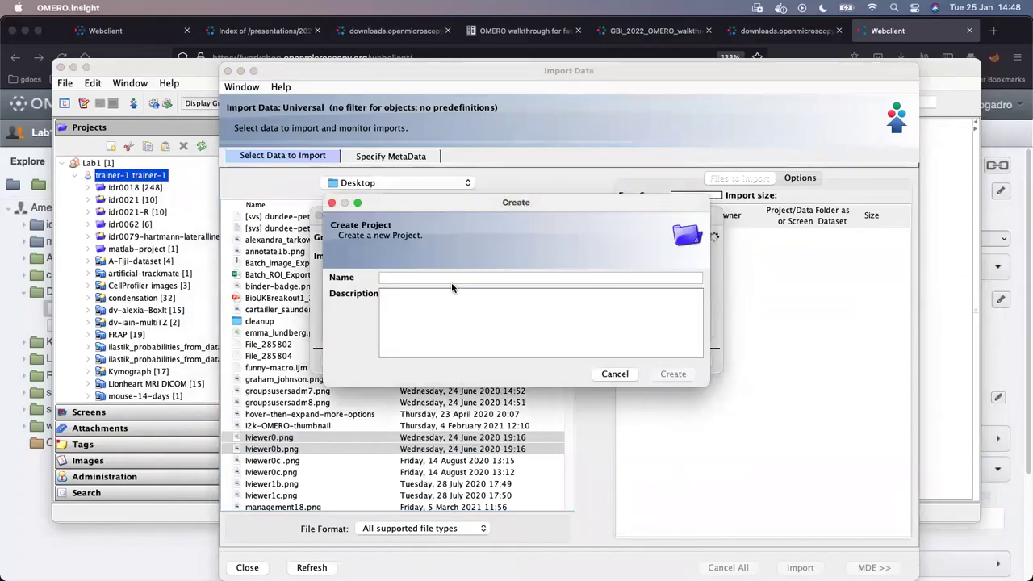
type("for")
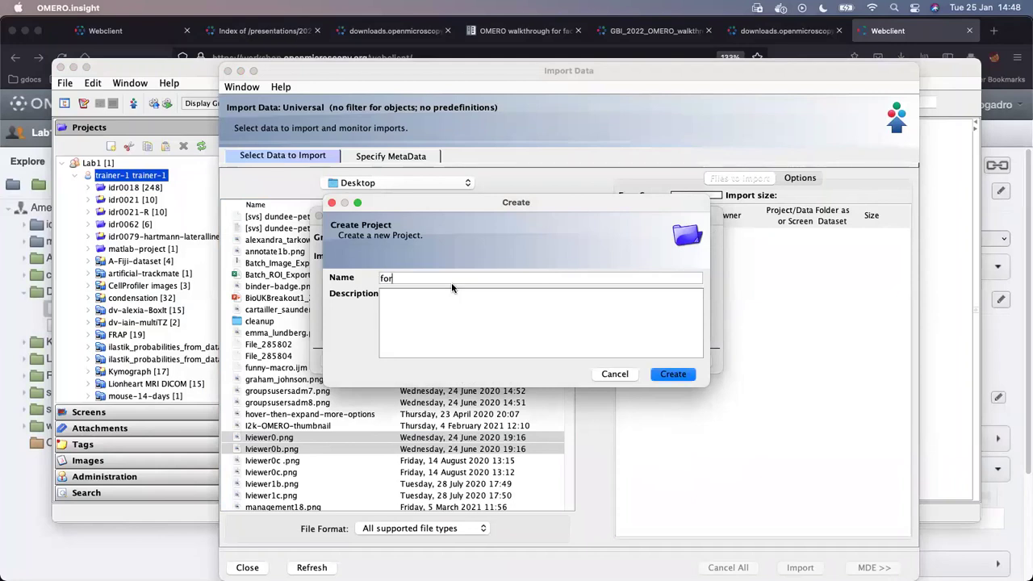
type("-user-41-")
type("this is t")
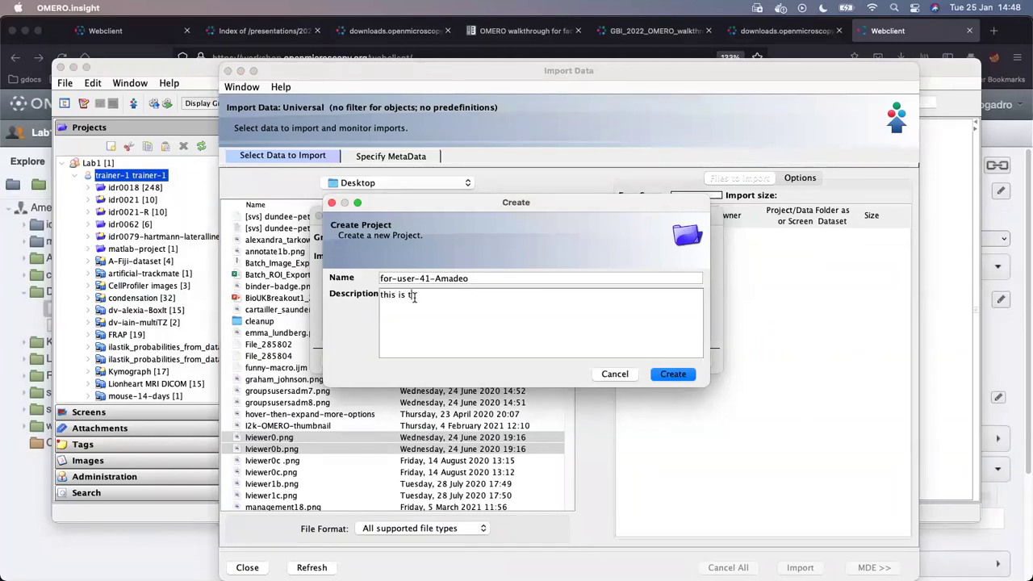
type("rainer-1 importing on")
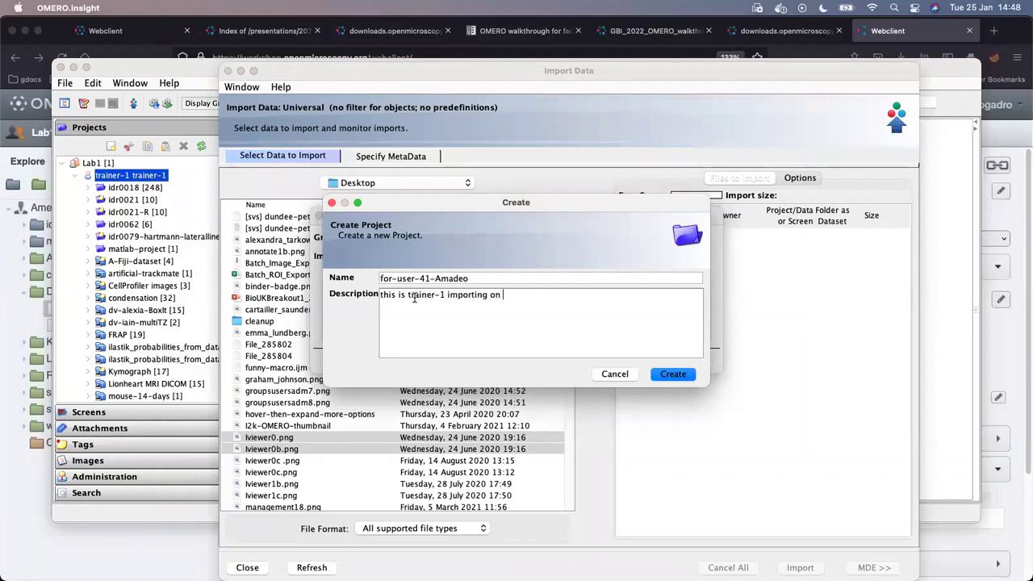
type(" behalf of user-41")
left_click(690, 375)
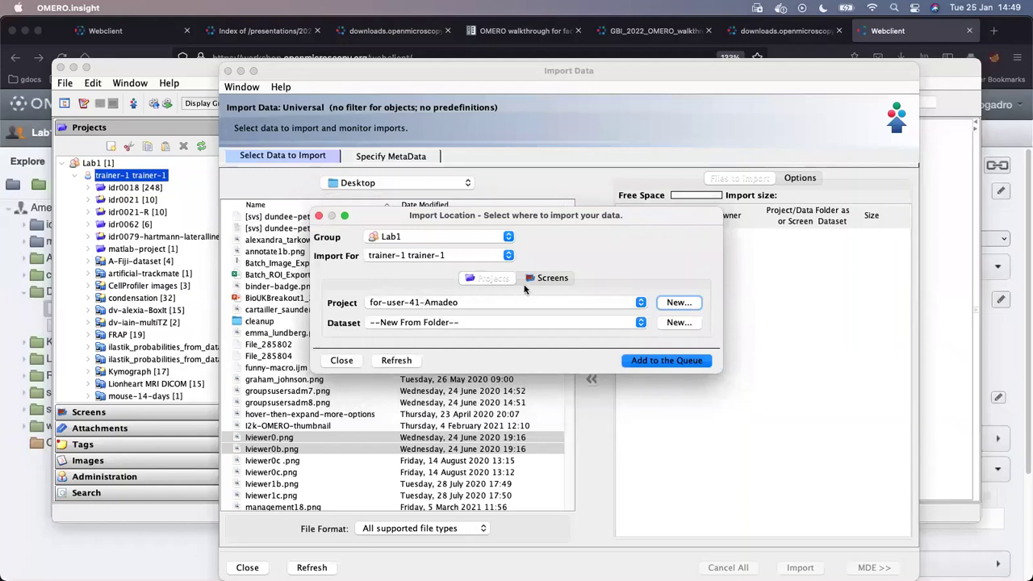
- Set Import For to the other Lab1 member as the data owner
left_click(509, 255)
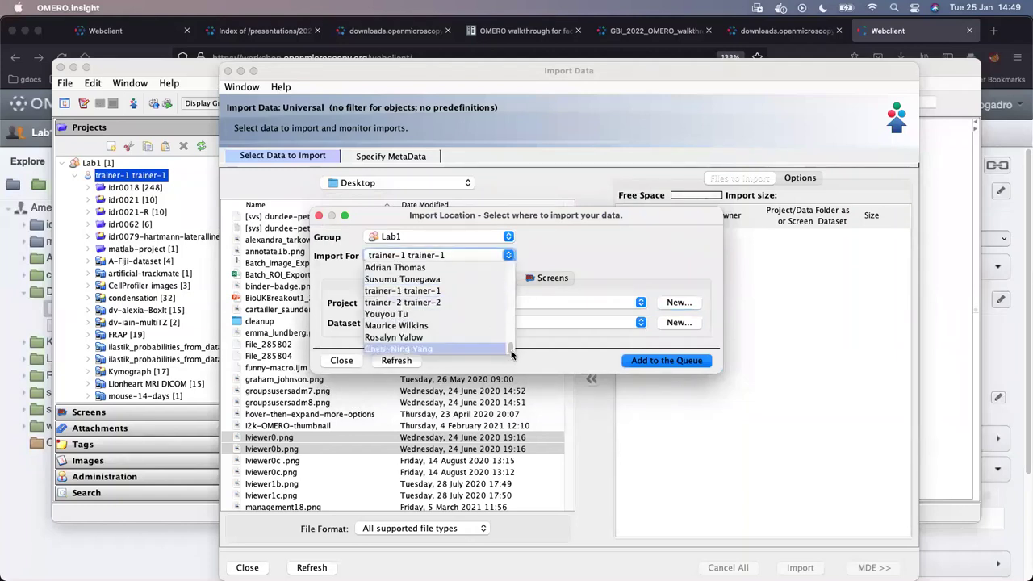
left_click_drag(510, 350, 510, 264)
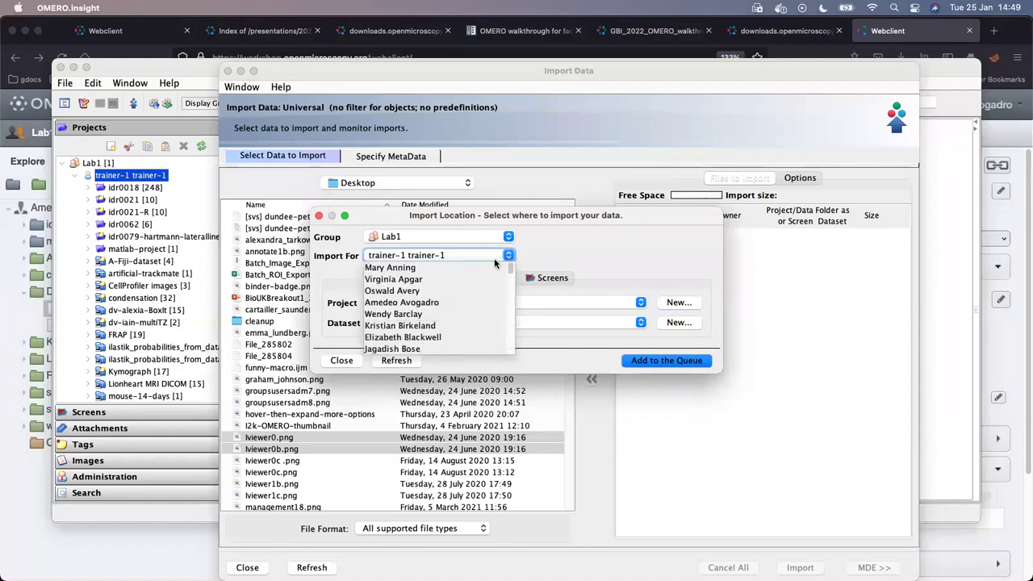
left_click(452, 301)
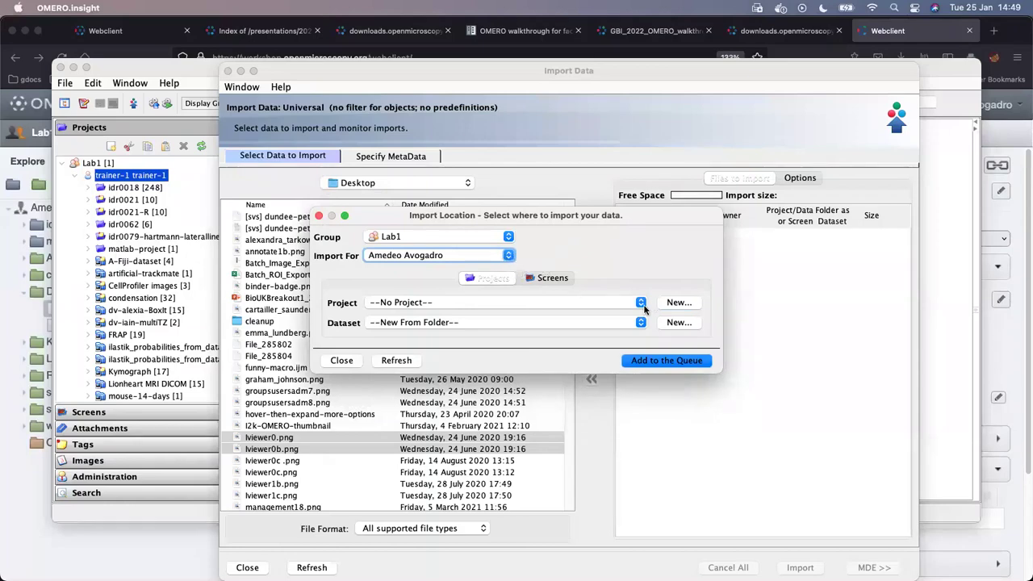
- Create a new project noting trainer-1 importing for user-41, then queue both lviewer files
mouse_move(581, 215)
left_mouse_down()
mouse_move(682, 268)
mouse_move(570, 216)
left_mouse_up()
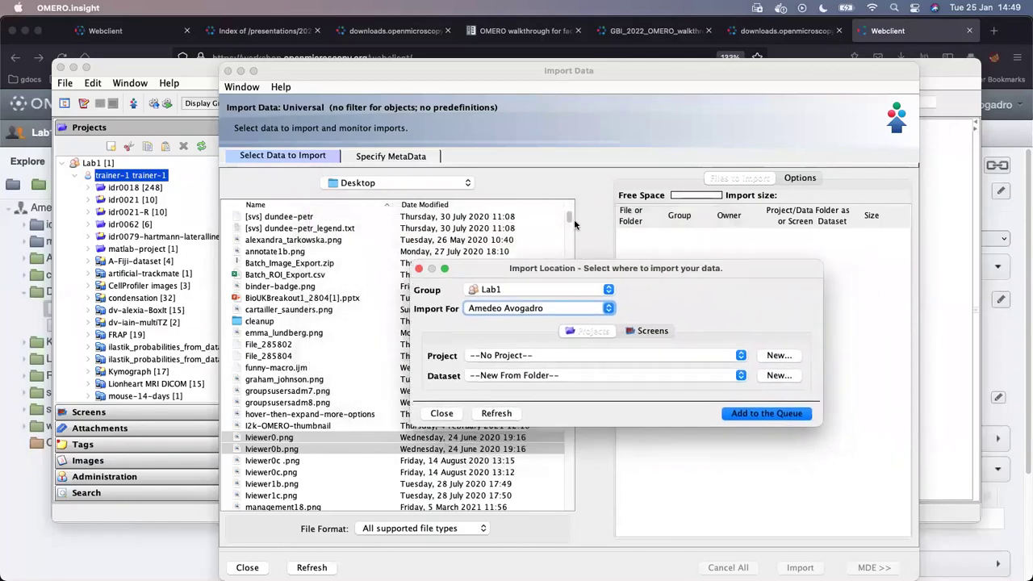
left_click(664, 304)
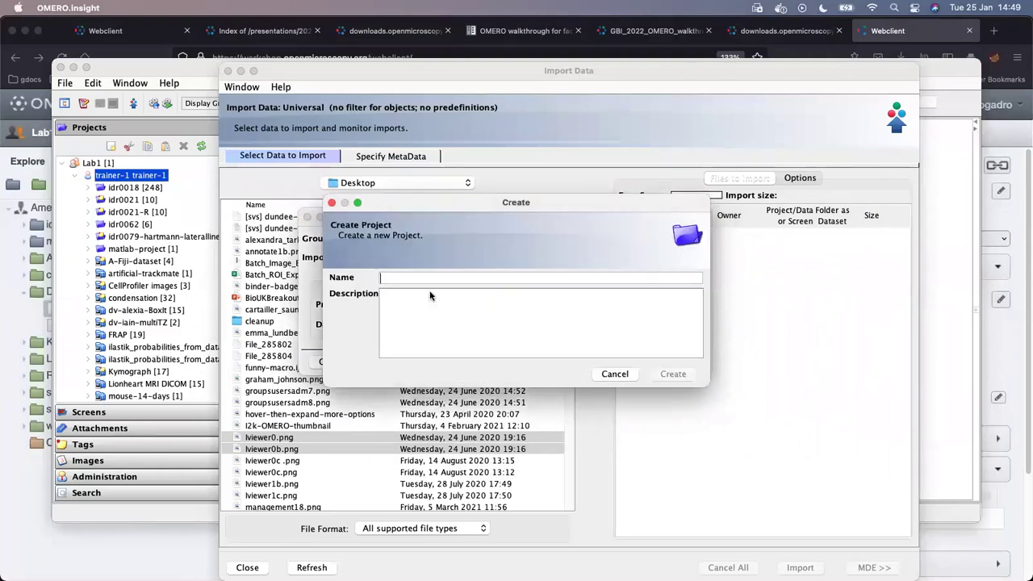
type("tr")
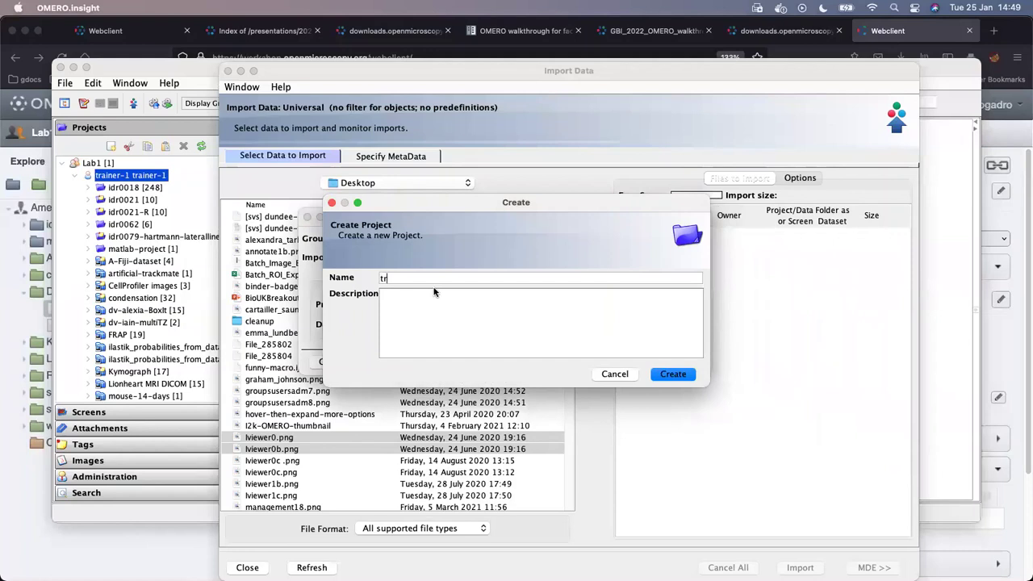
key("BackSpace")
key("BackSpace")
type("trainer")
type("-1 for ")
type("iner import")
type("ing for user")
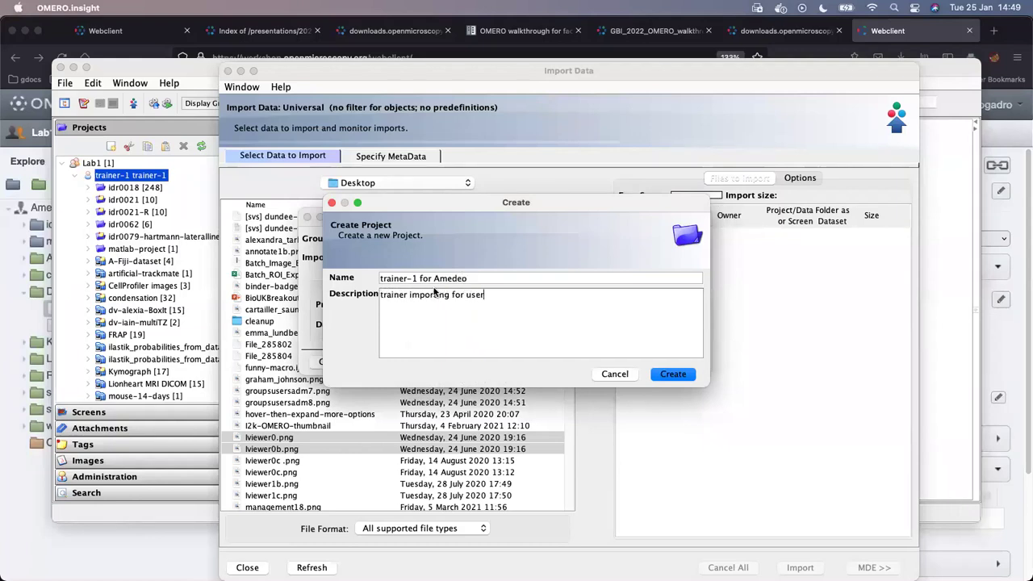
type("-41 Amedeo Avogadro")
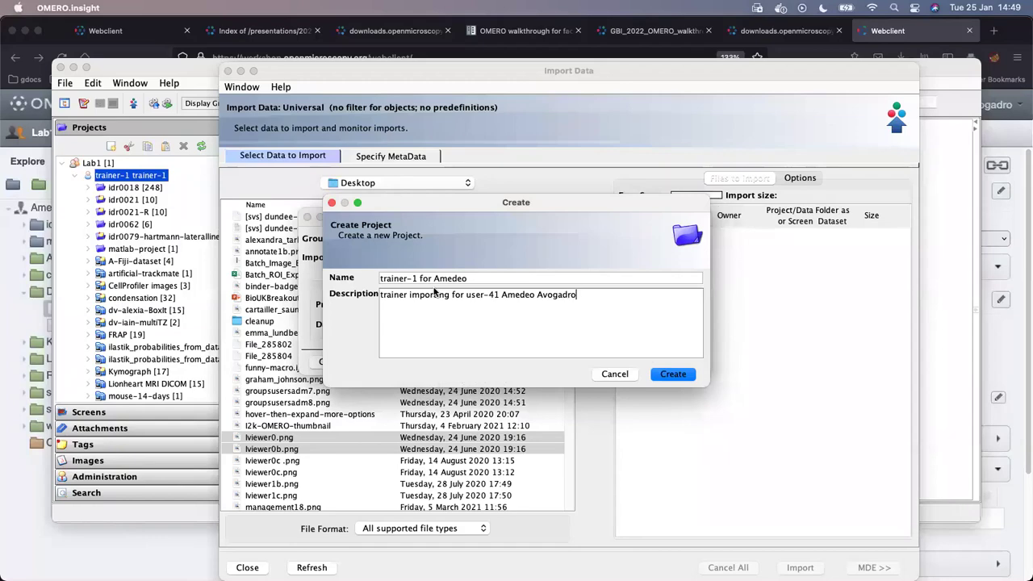
left_click(691, 376)
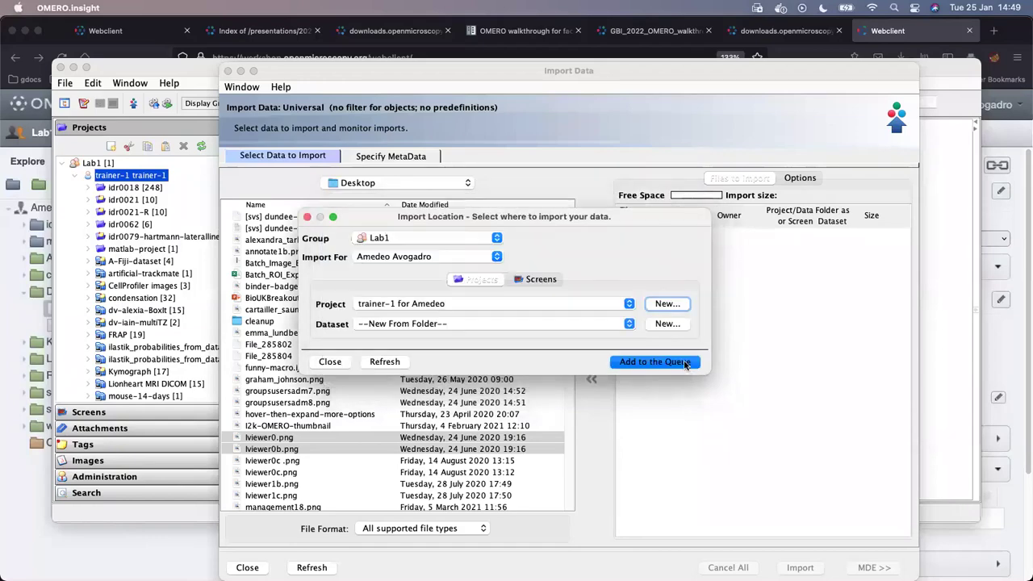
left_click(634, 363)
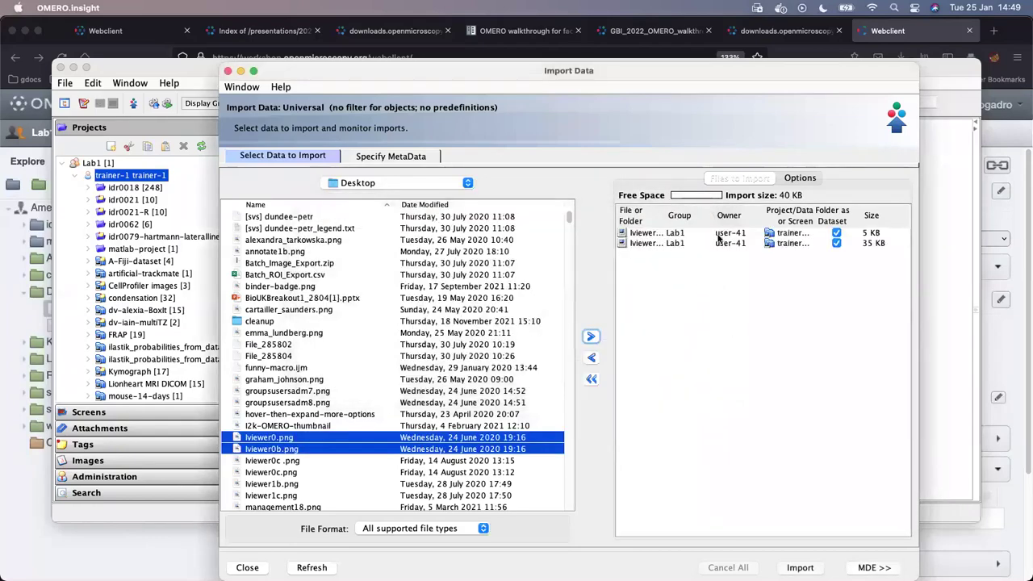
- Run the import of the two queued lviewer images and check on its progress
left_click(799, 567)
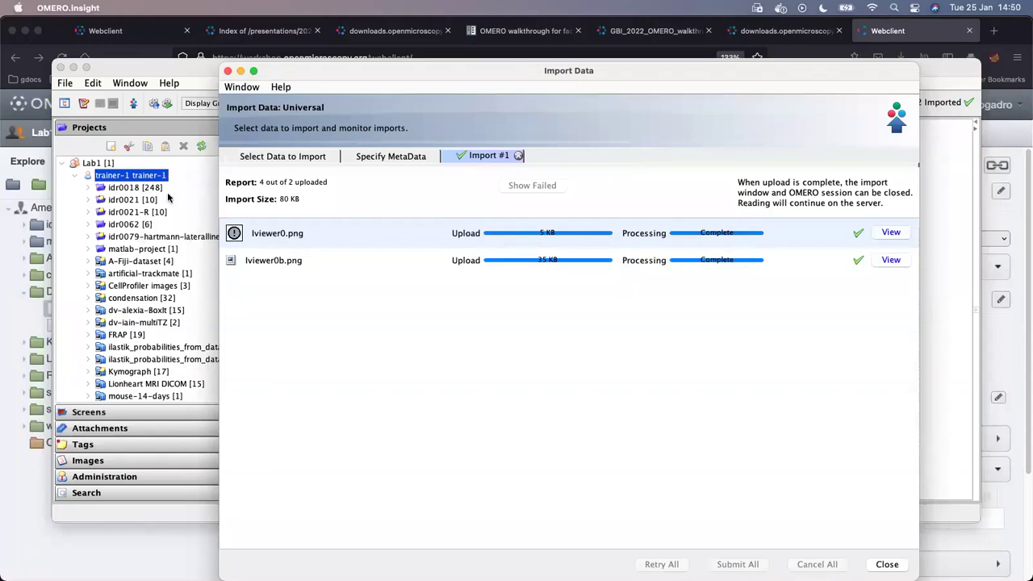
left_click(31, 477)
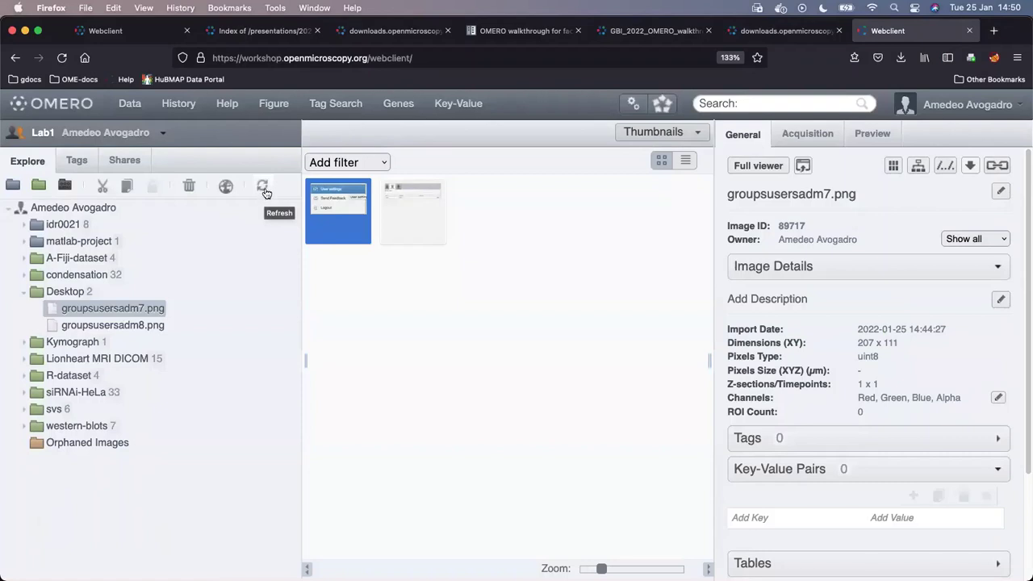
mouse_move(467, 579)
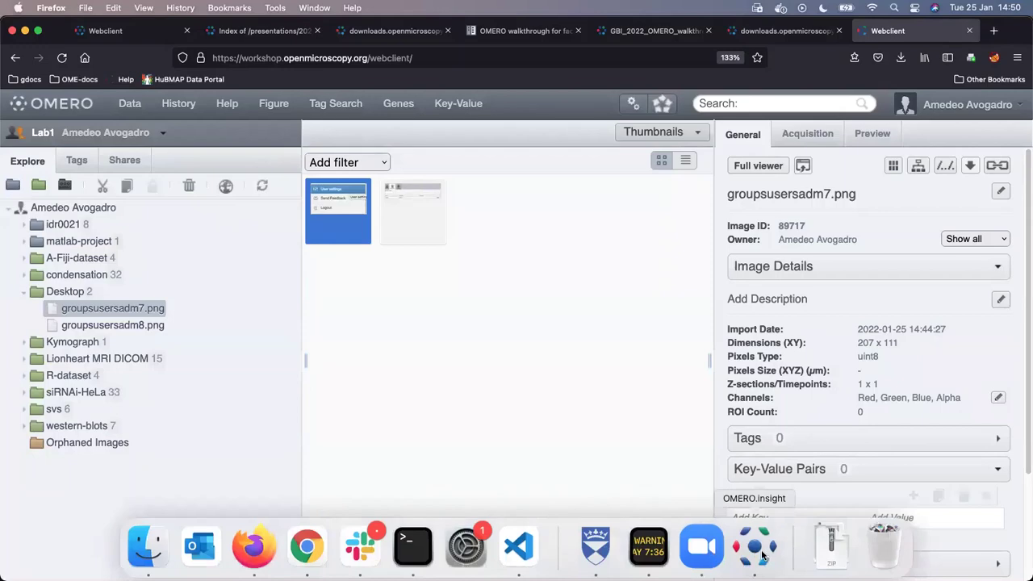
left_click(764, 555)
- Rearrange the OMERO.insight windows, then return to the Firefox web client
left_click_drag(456, 73, 651, 281)
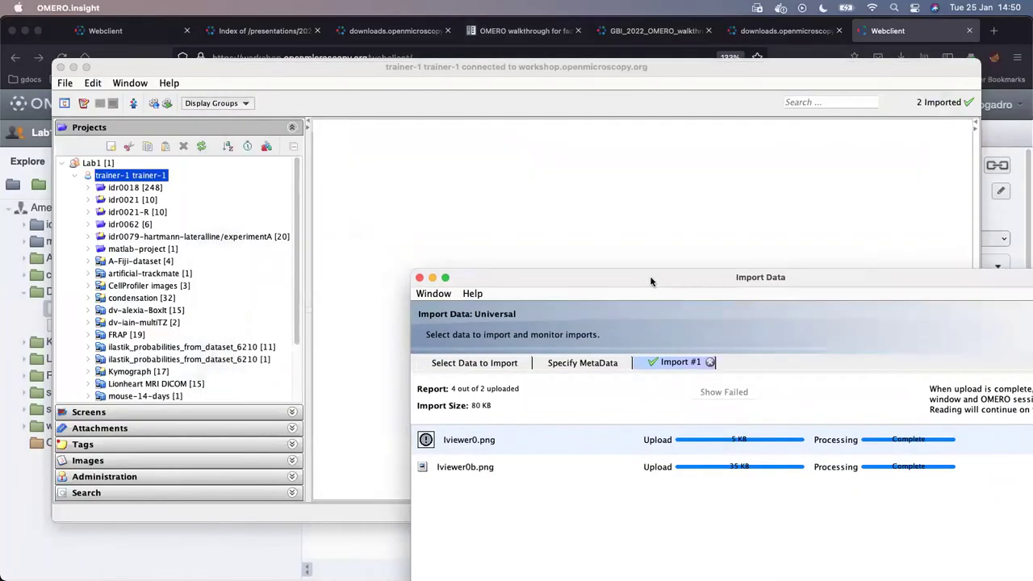
left_click(422, 69)
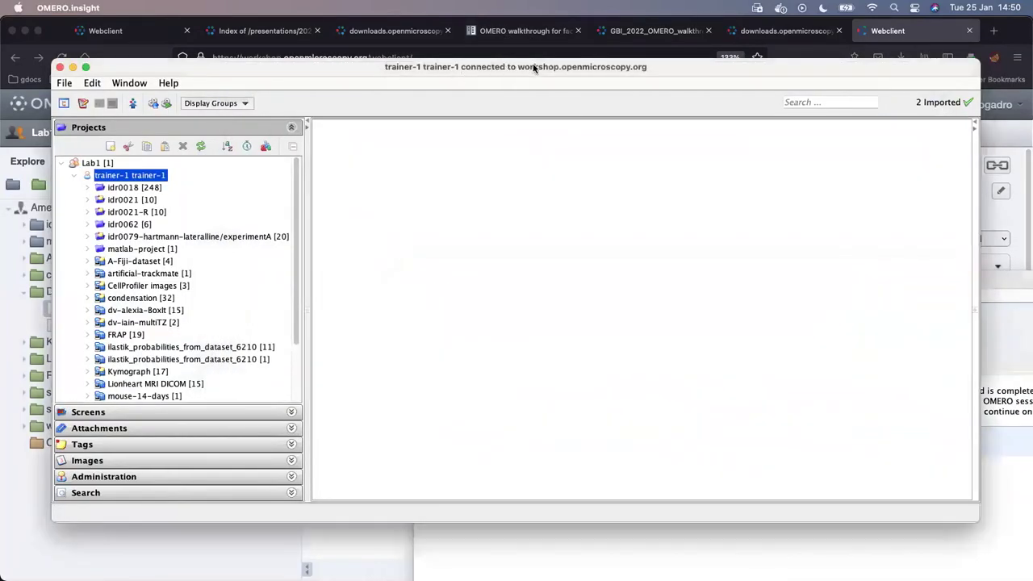
left_click_drag(390, 69, 453, 73)
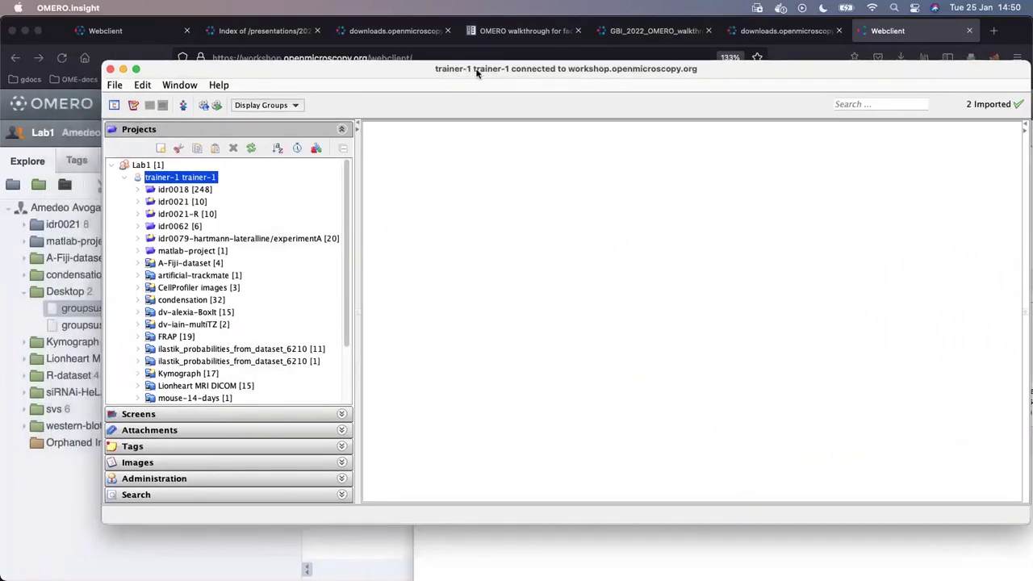
left_click(15, 305)
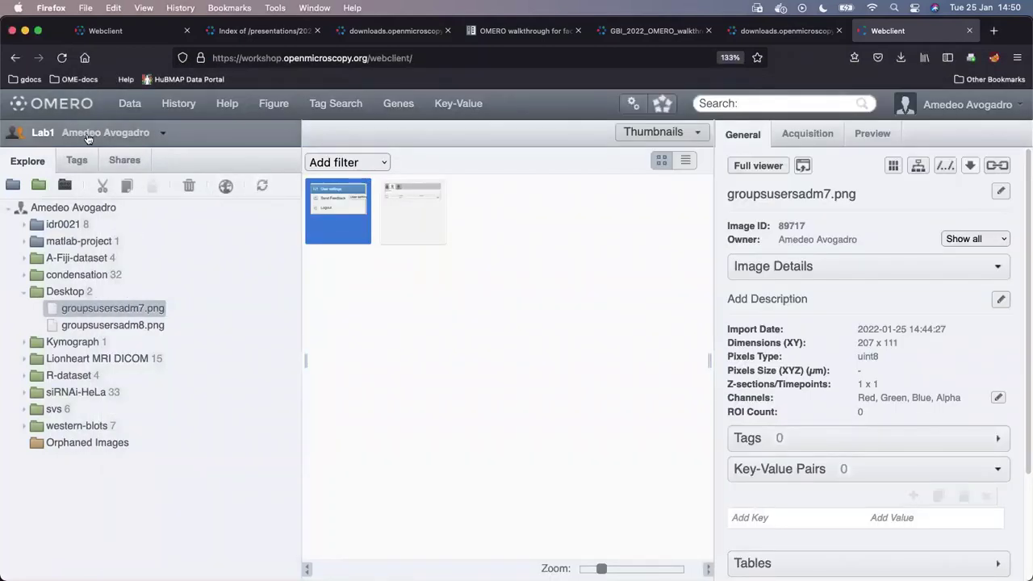
- Refresh the tree and open the trainer-1 project's Desktop dataset, noting project and dataset owners
left_click(261, 186)
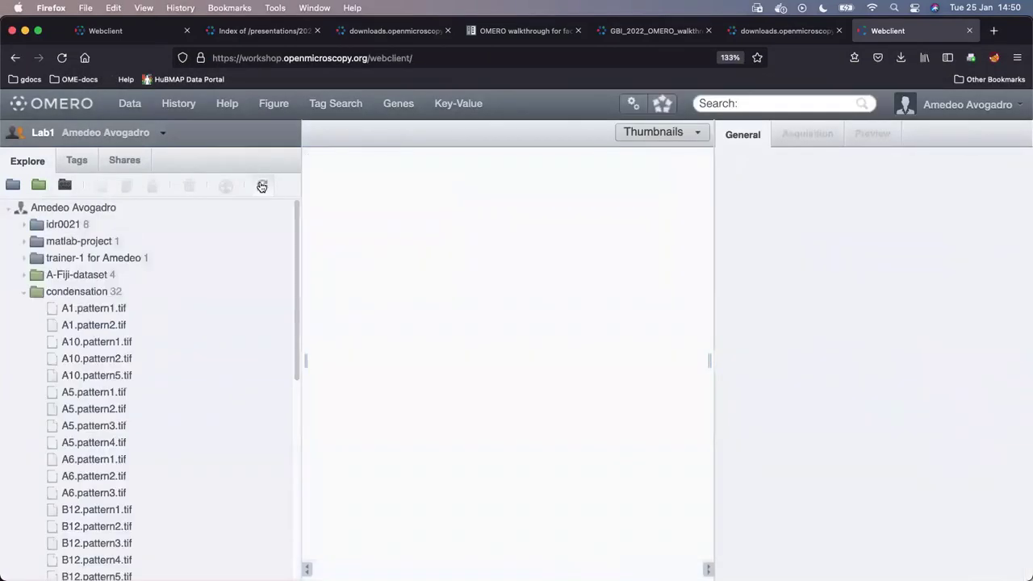
left_click(24, 292)
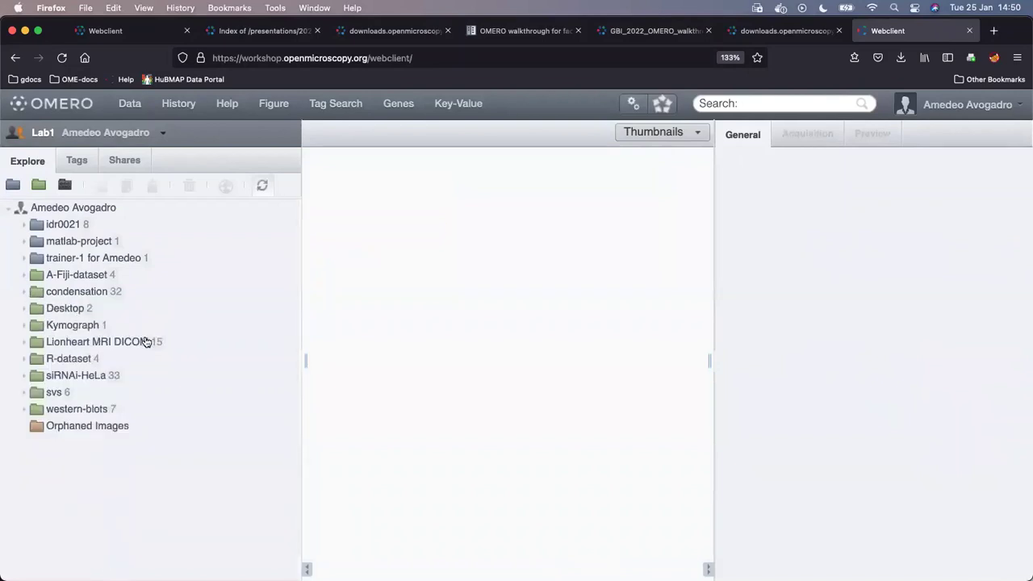
left_click(44, 308)
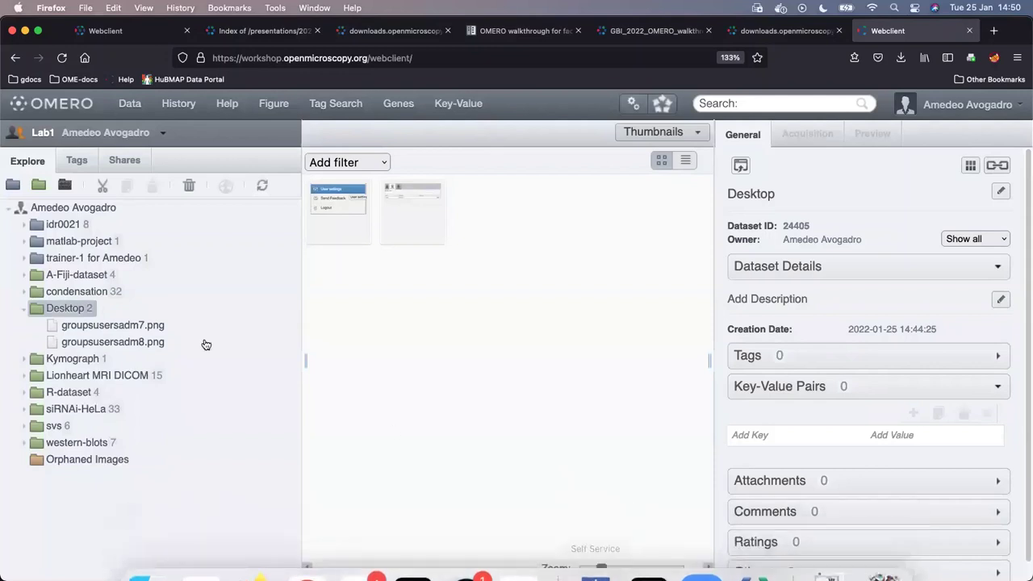
left_click(83, 257)
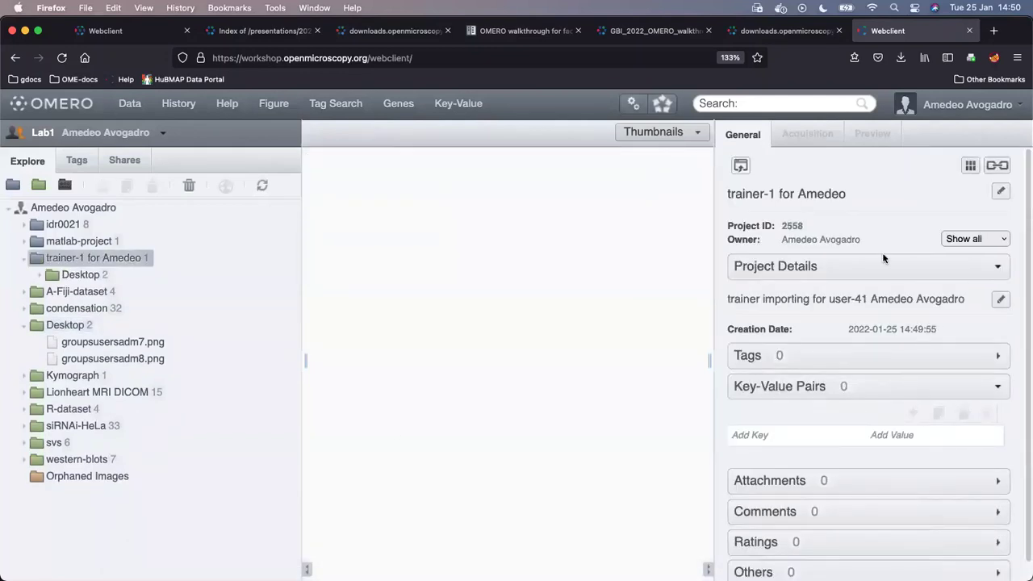
left_click_drag(780, 239, 884, 247)
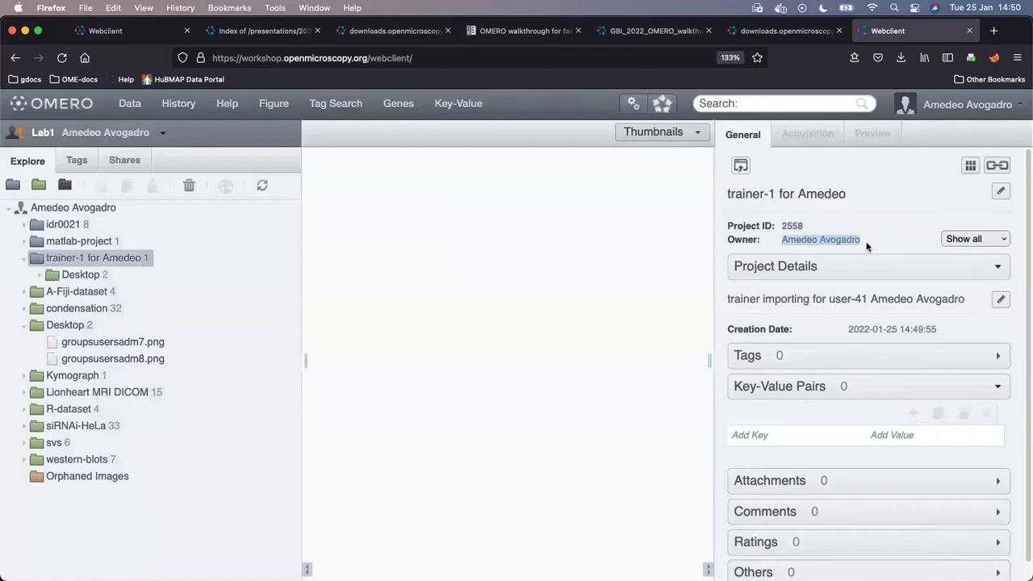
left_click(79, 275)
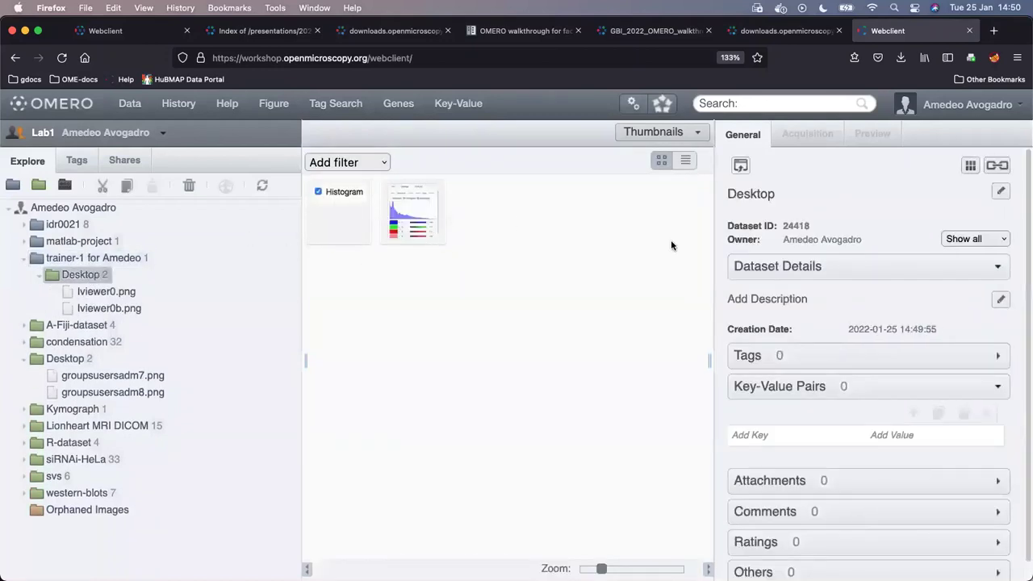
left_click_drag(782, 239, 858, 243)
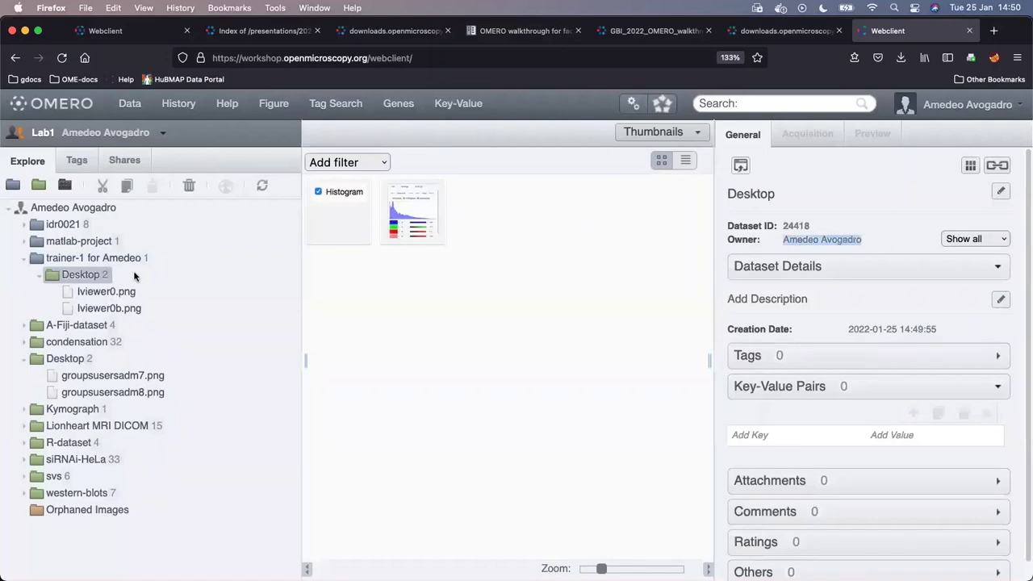
- Check lviewer0.png's owner and move it into the standalone Desktop dataset
left_click(113, 293)
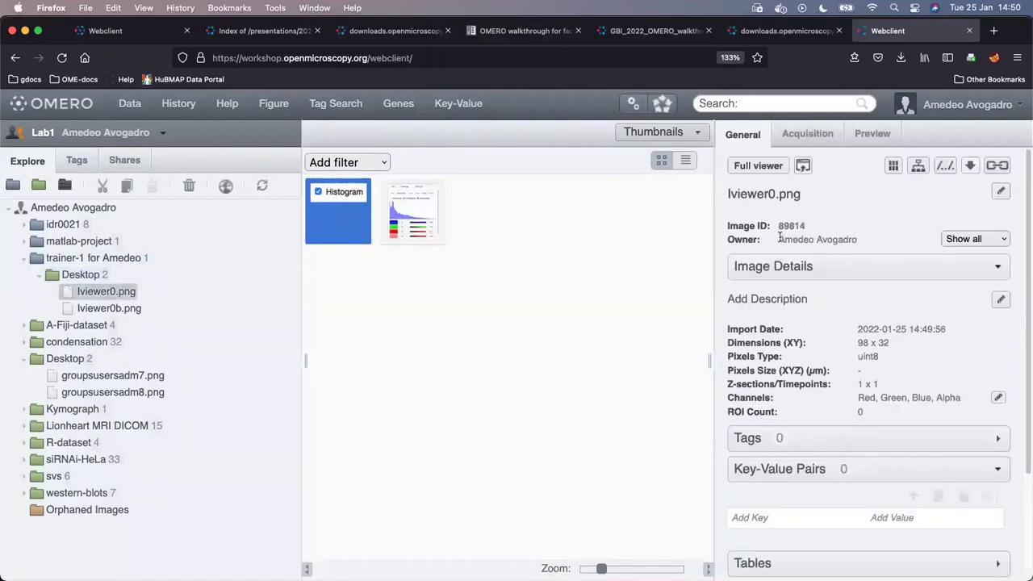
left_click_drag(781, 239, 858, 240)
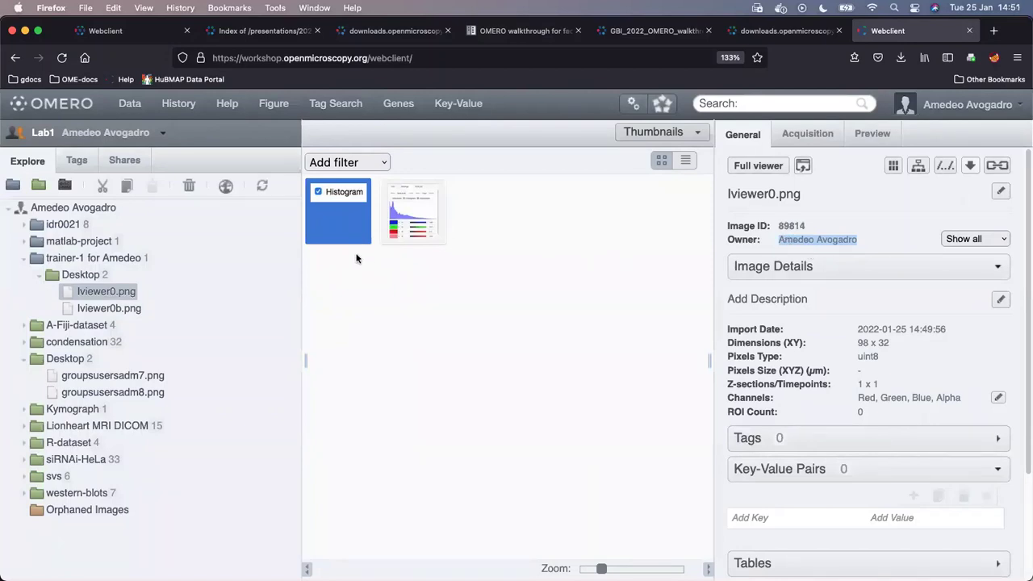
left_click_drag(96, 294, 88, 379)
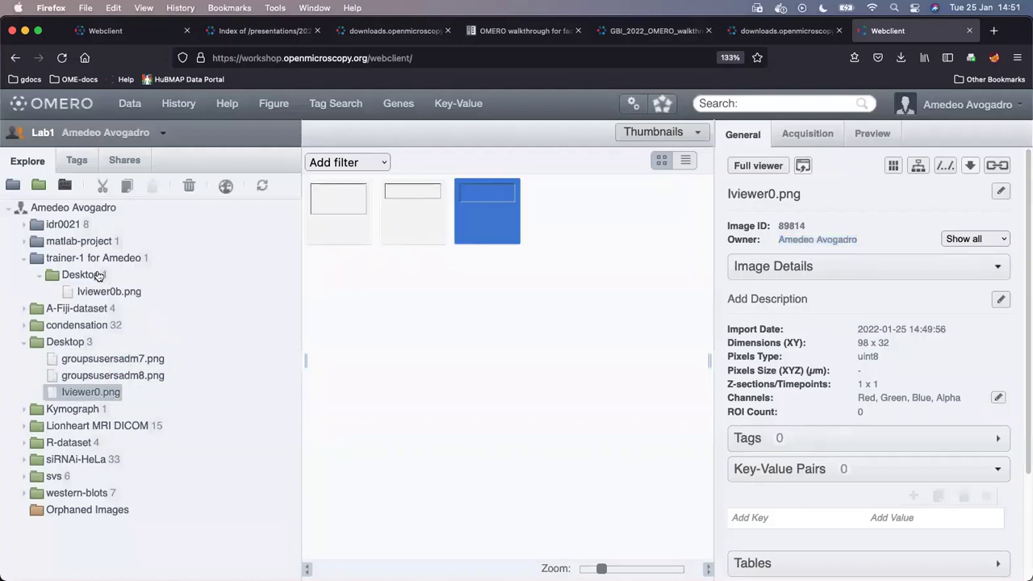
- Move lviewer0b.png into the standalone Desktop dataset and delete groupsusersadm7.png
left_click(134, 292)
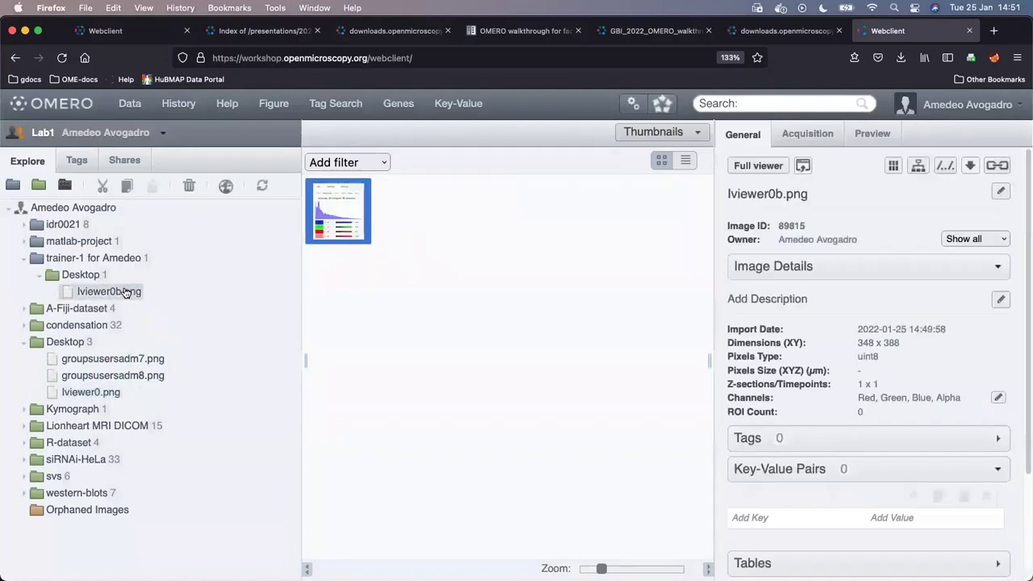
left_click_drag(135, 293, 130, 367)
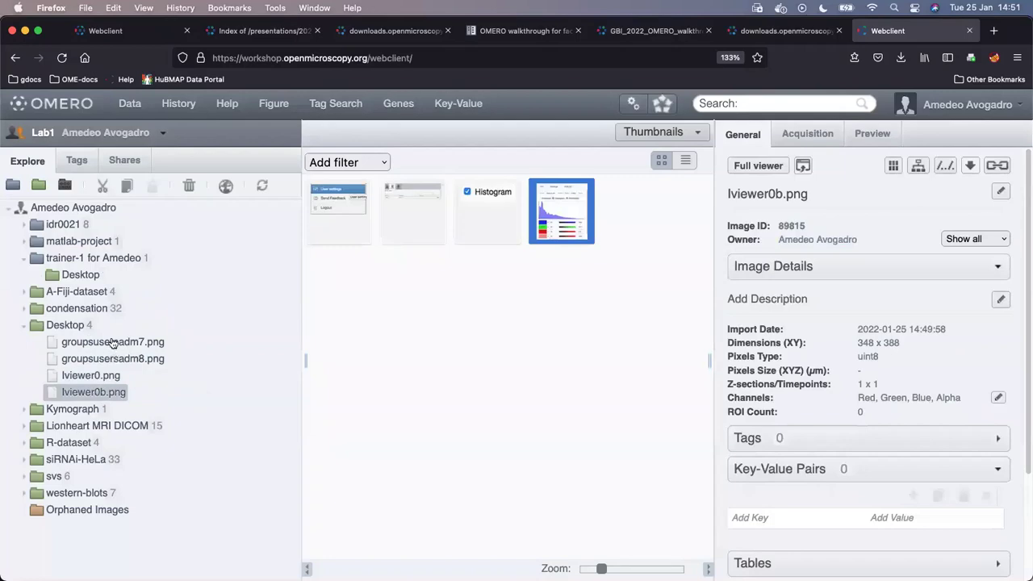
left_click(66, 342)
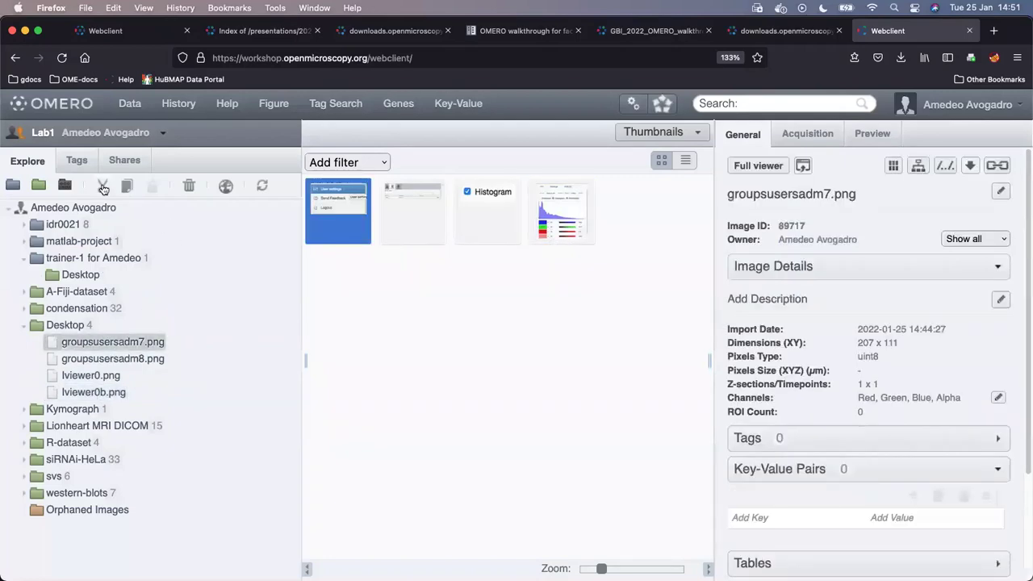
left_click(188, 187)
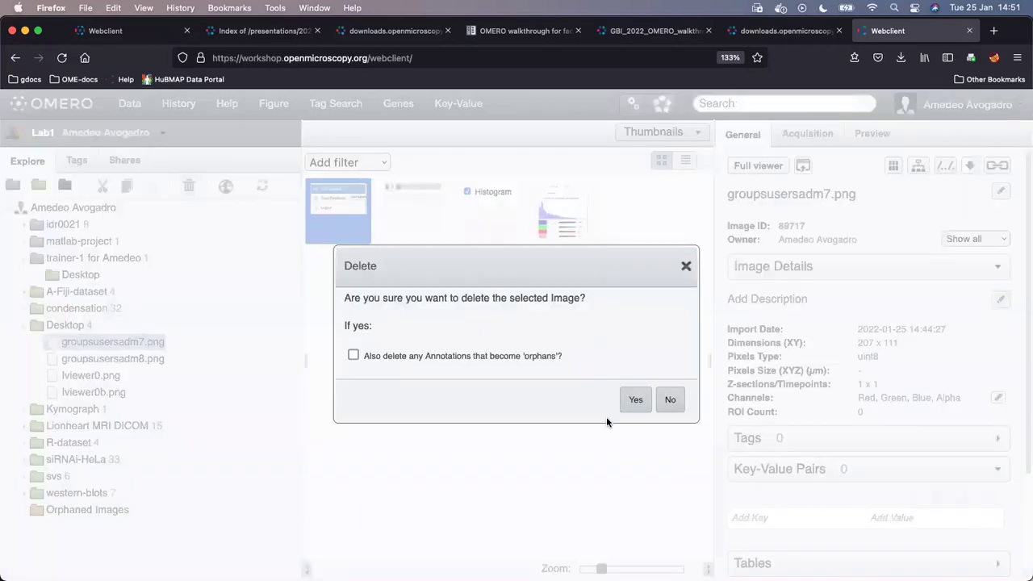
left_click(638, 408)
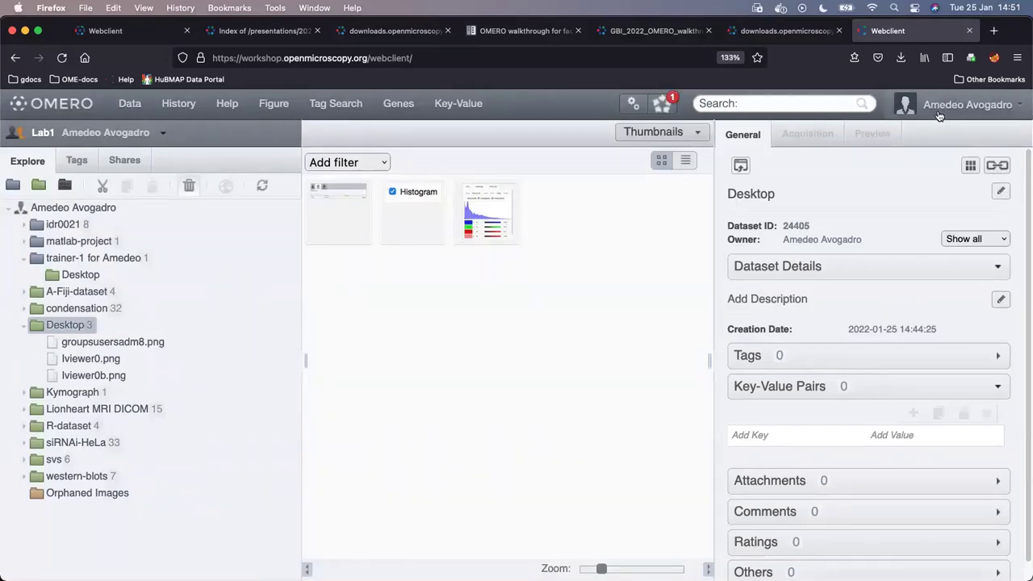
- Log out of the current OMERO.web session from the user menu
mouse_move(521, 575)
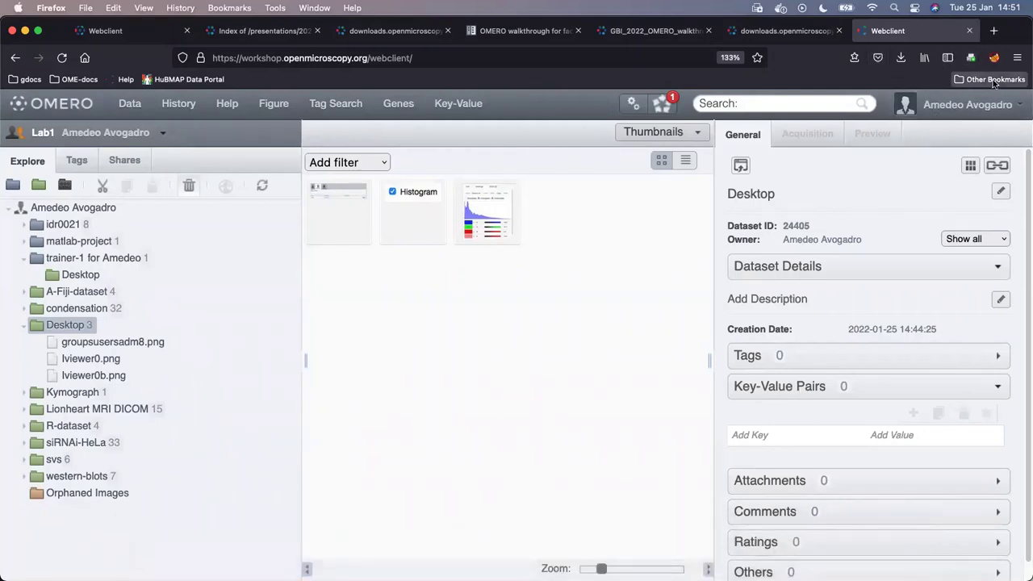
left_click(940, 110)
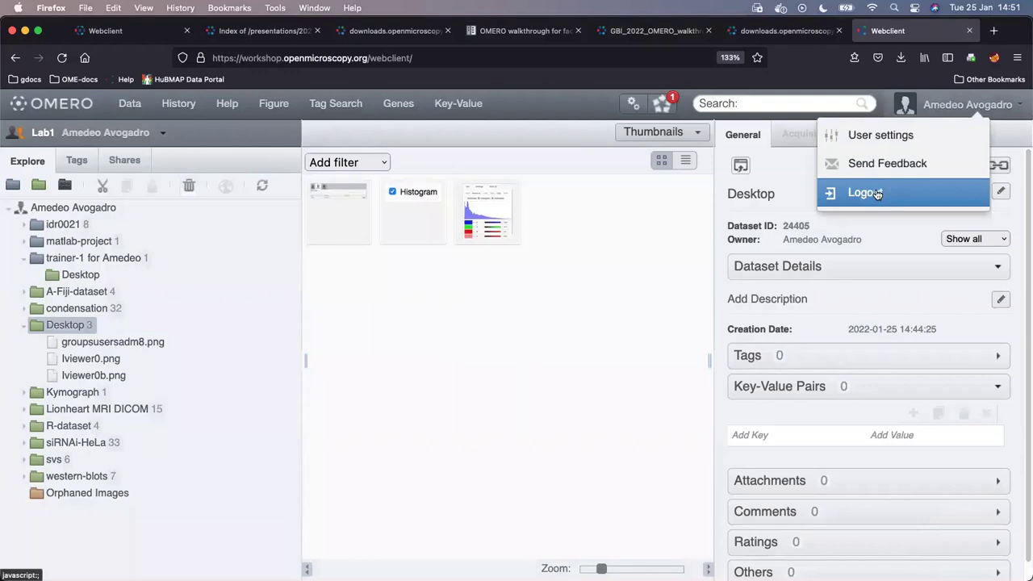
left_click(871, 192)
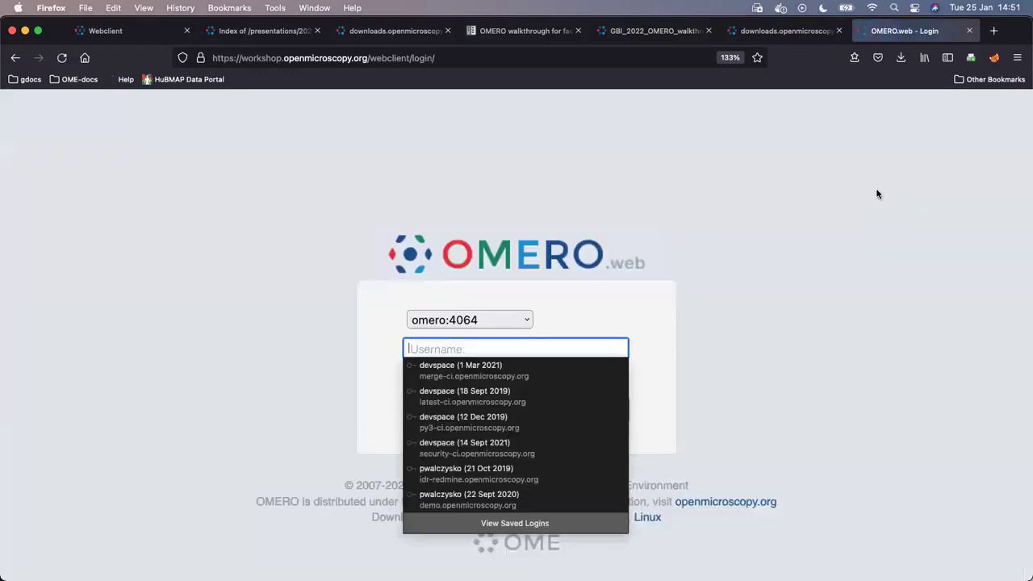
- Sign in as trainer-1 with the account password
left_click(770, 278)
left_click(535, 349)
type("trainer-")
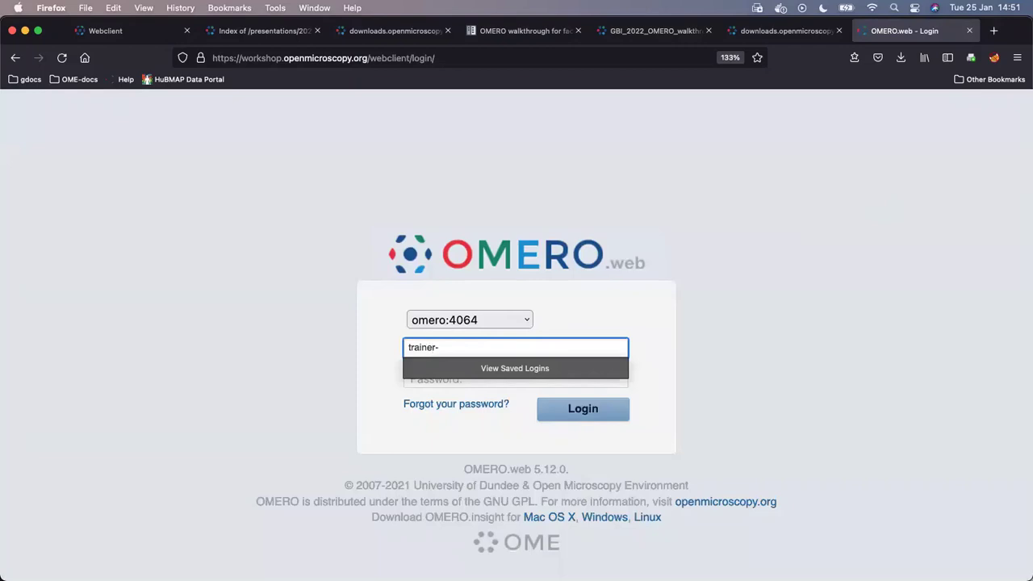
type("1")
key("Tab")
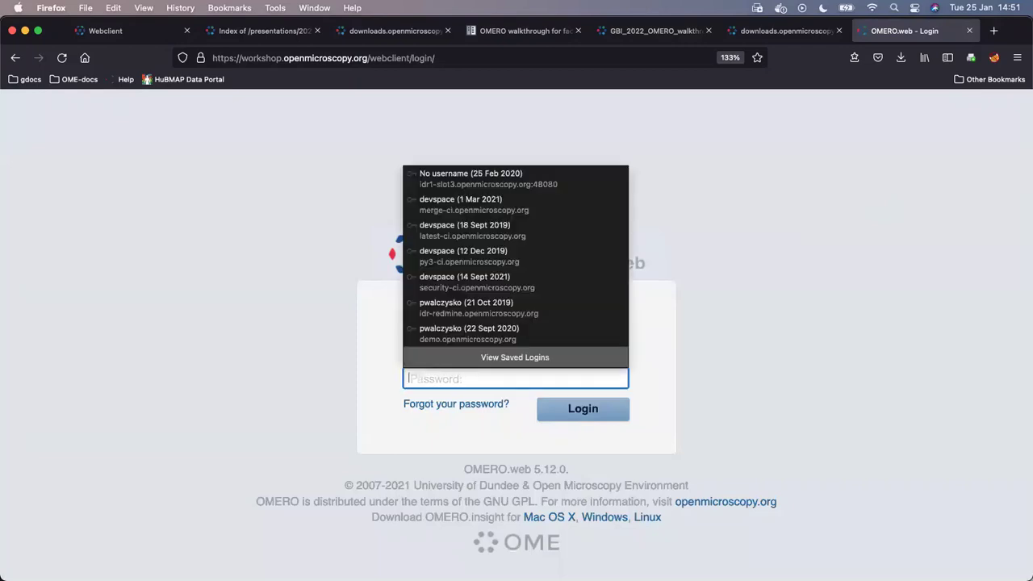
type("•••••")
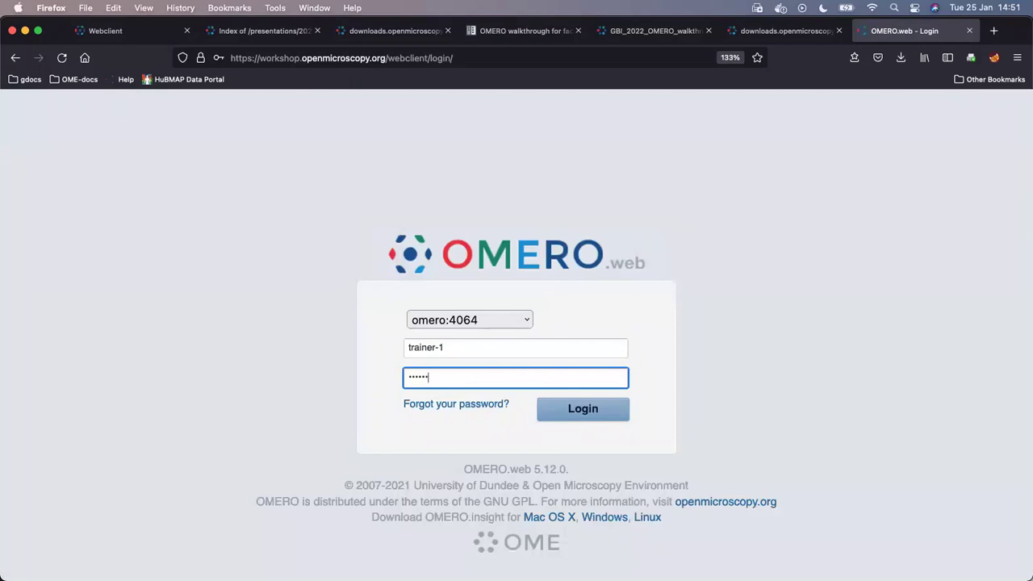
type("•")
left_click(599, 408)
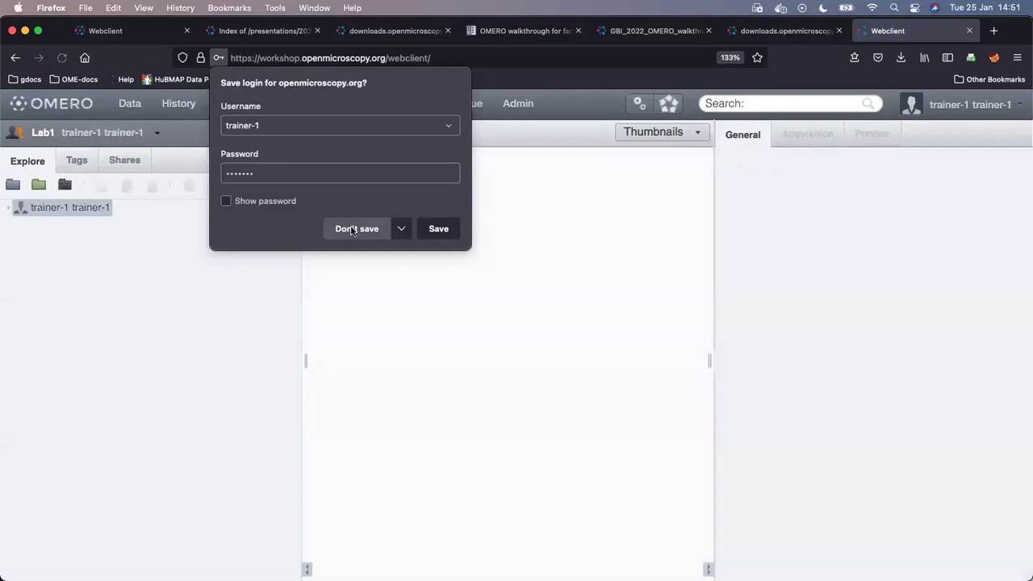
- Decline Firefox's save-login prompt and scroll through the trainer's Lab1 tree
left_click(341, 231)
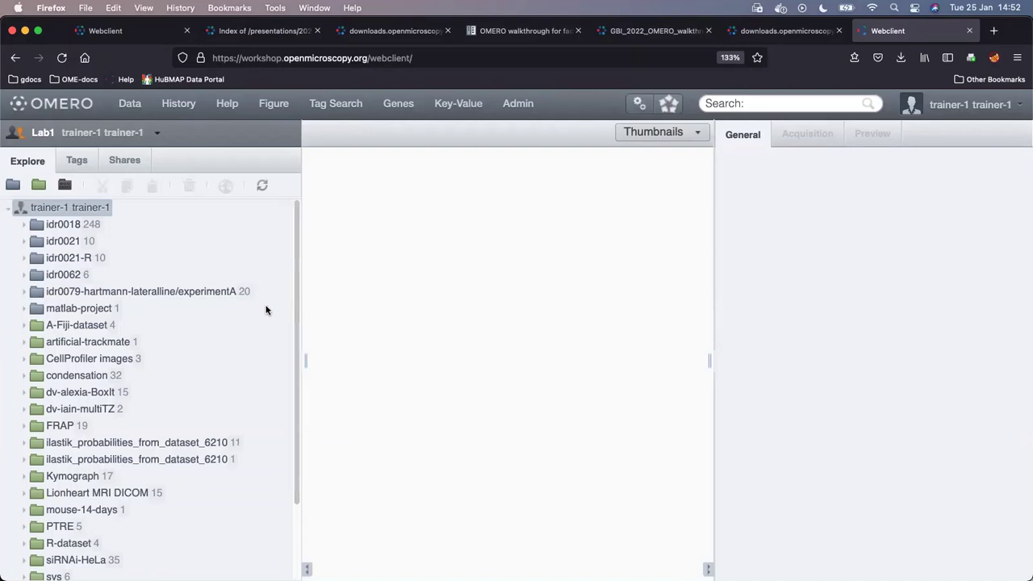
scroll(266, 310, "down", 3)
scroll(267, 310, "up", 3)
scroll(113, 360, "down", 3)
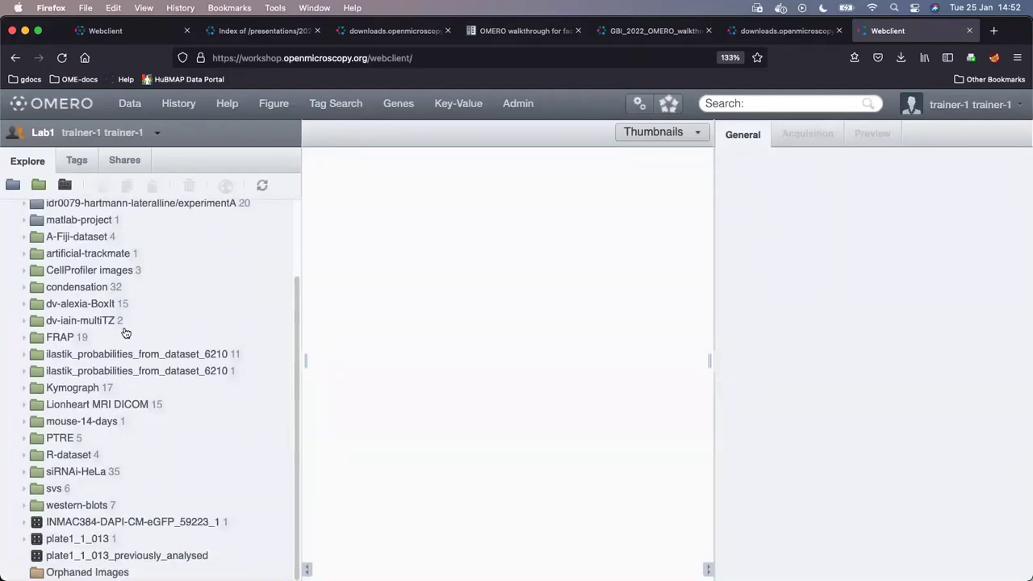
scroll(134, 327, "up", 3)
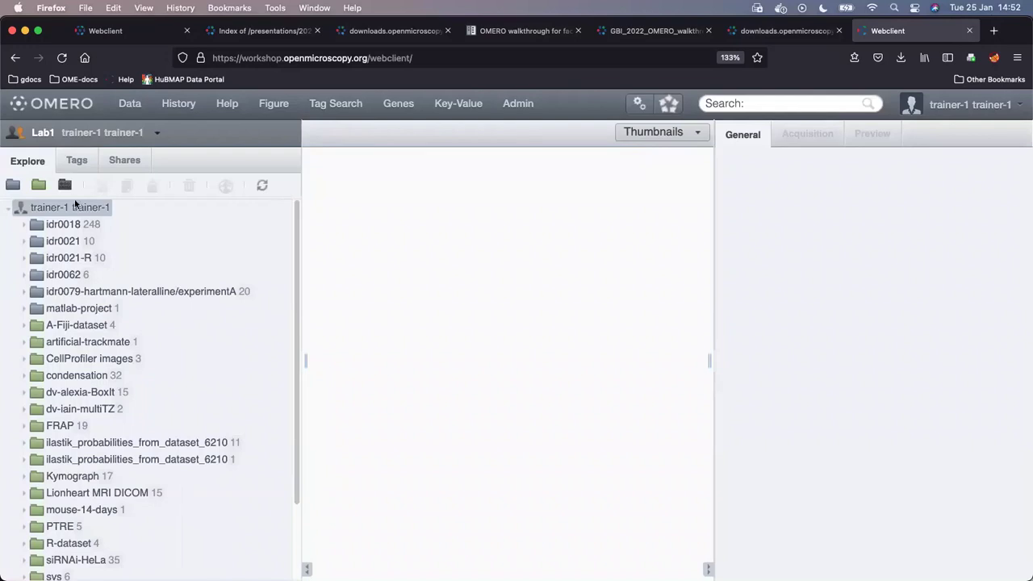
- Show the Lab1 group's member list from the group selector, then reopen it
left_click(42, 134)
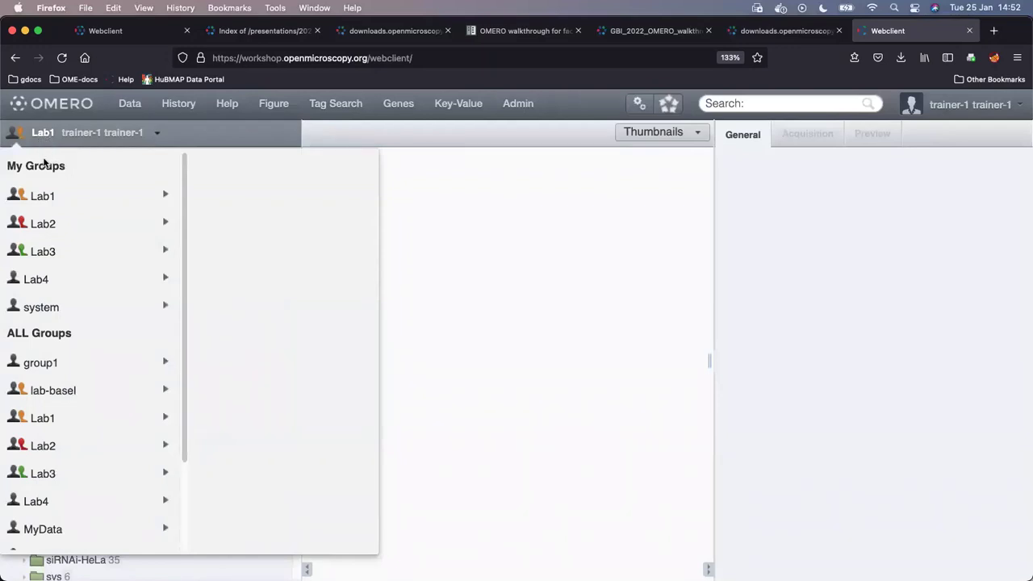
mouse_move(40, 199)
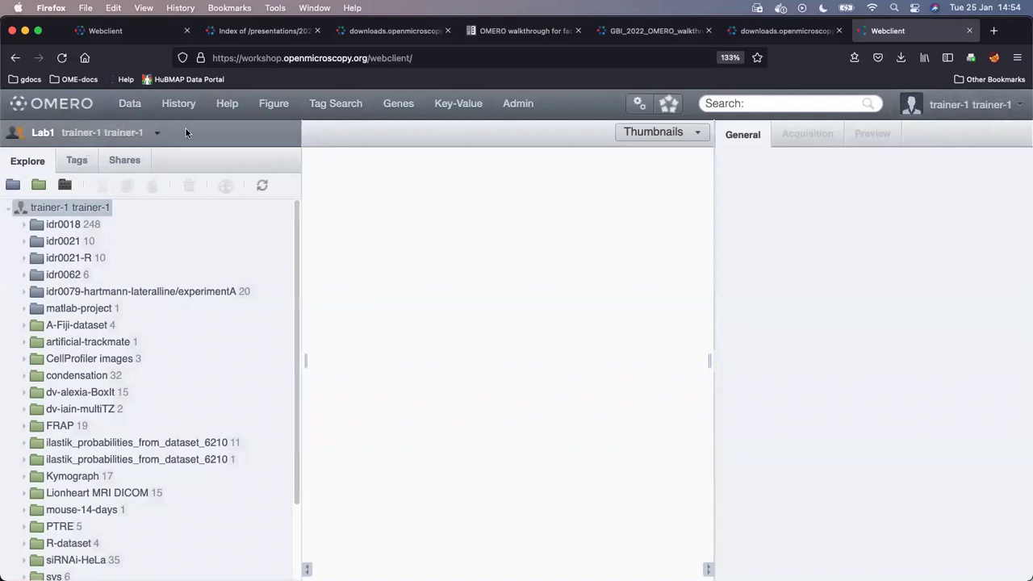
left_click(38, 135)
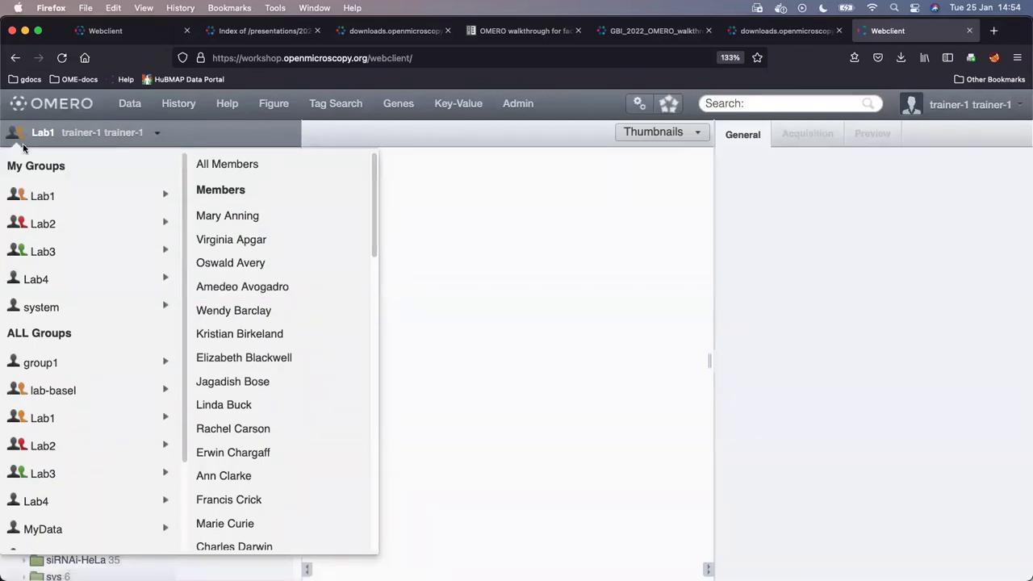
- Check the colleague's trainer-1 project, then switch back to the trainer's own Lab1 data
left_click(293, 292)
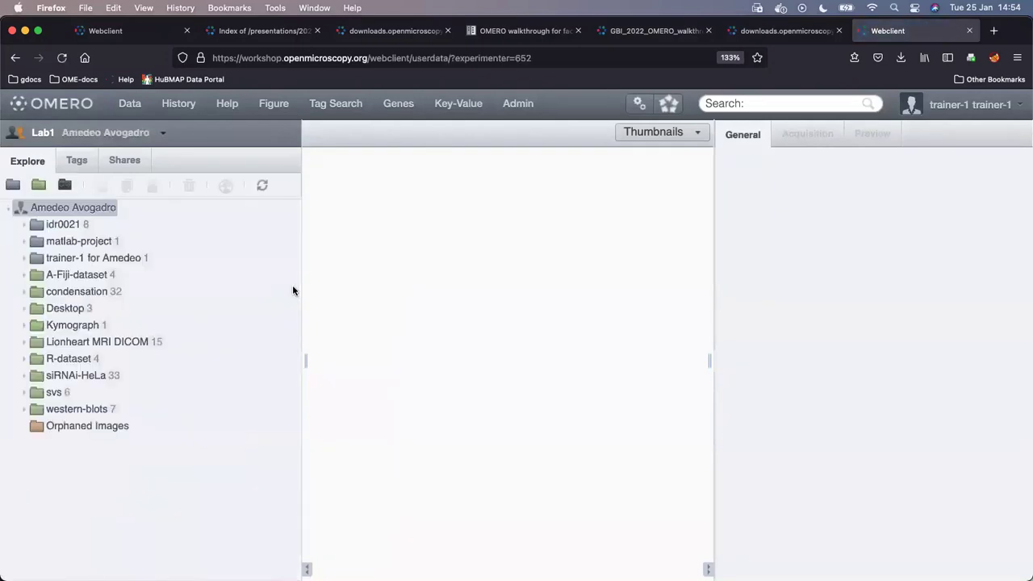
double_click(107, 259)
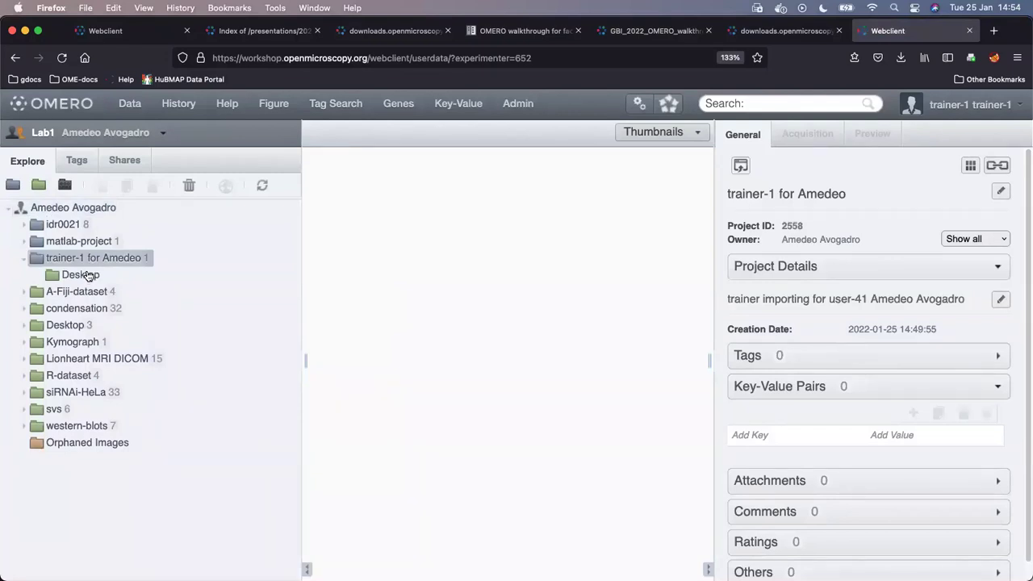
left_click(42, 133)
mouse_move(42, 195)
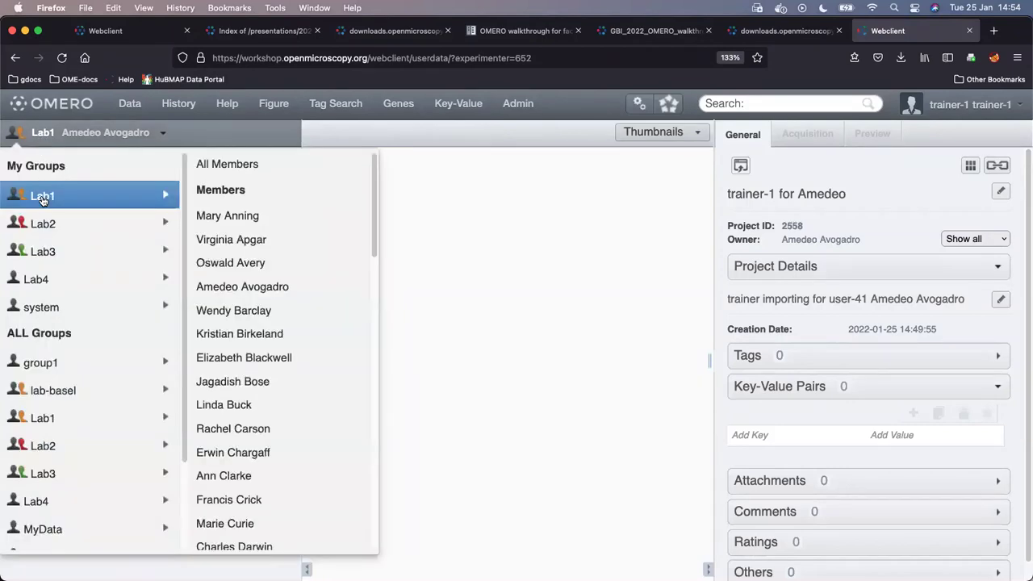
scroll(276, 289, "down", 10)
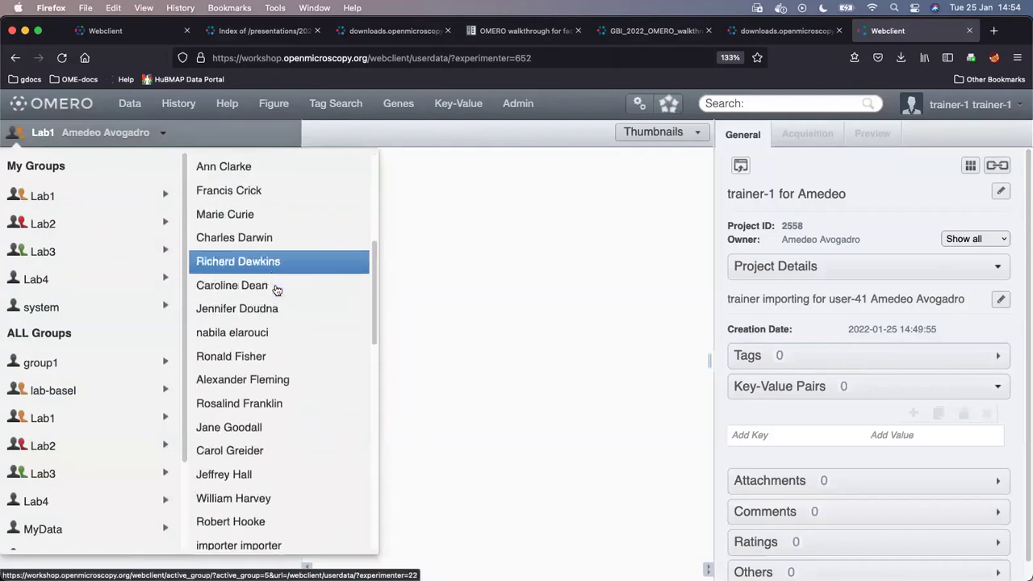
scroll(276, 289, "down", 3)
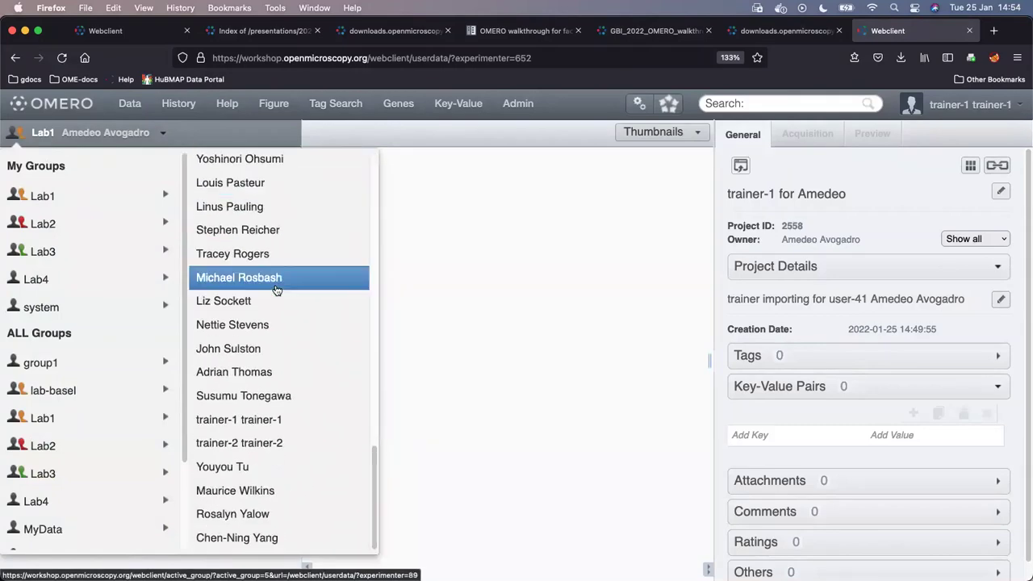
left_click(270, 420)
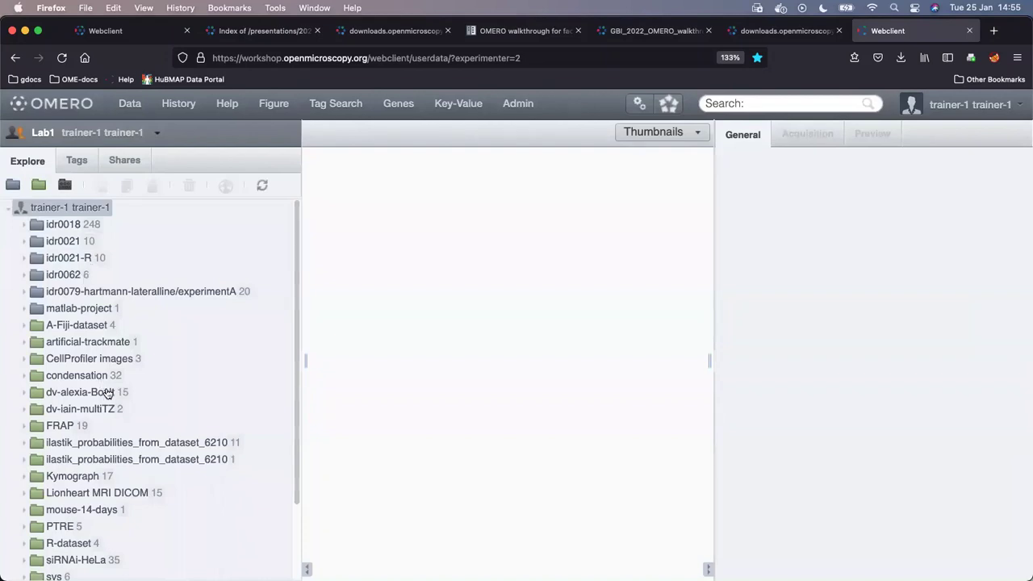
scroll(108, 393, "down", 2)
scroll(107, 393, "up", 2)
scroll(88, 434, "down", 2)
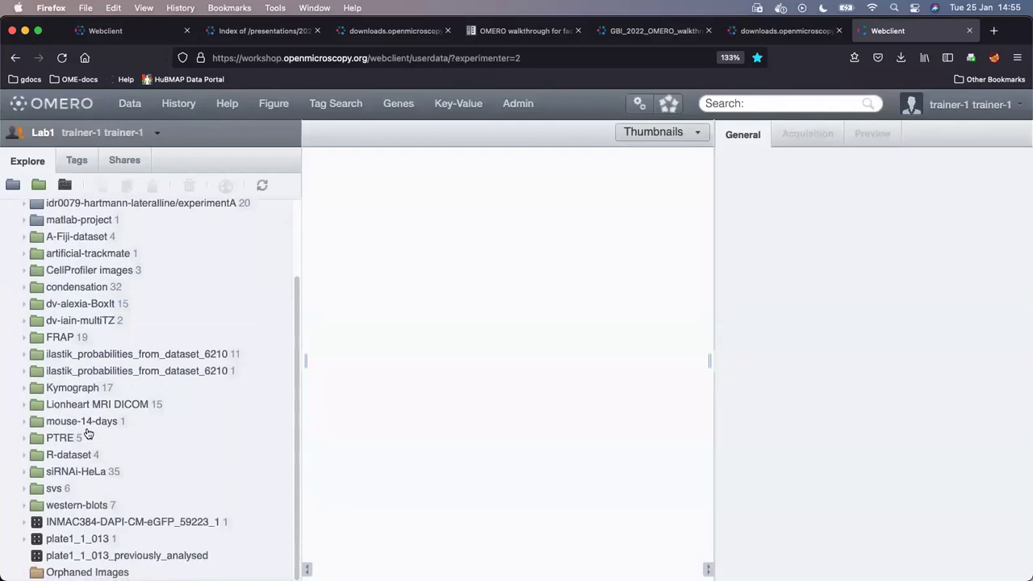
scroll(89, 434, "up", 2)
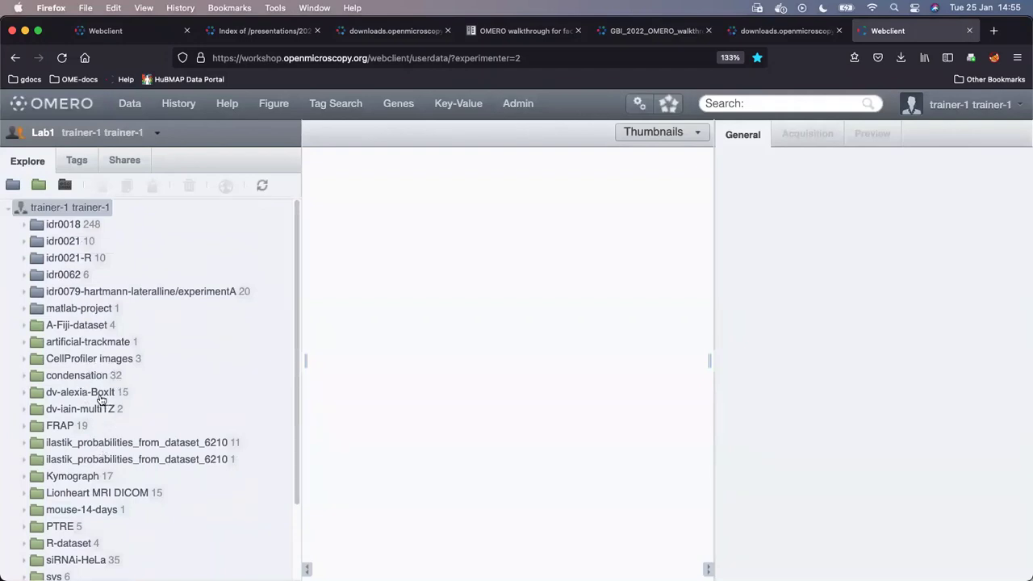
- Browse the Lionheart MRI DICOM dataset with enlarged thumbnails, then collapse it
left_click(85, 494)
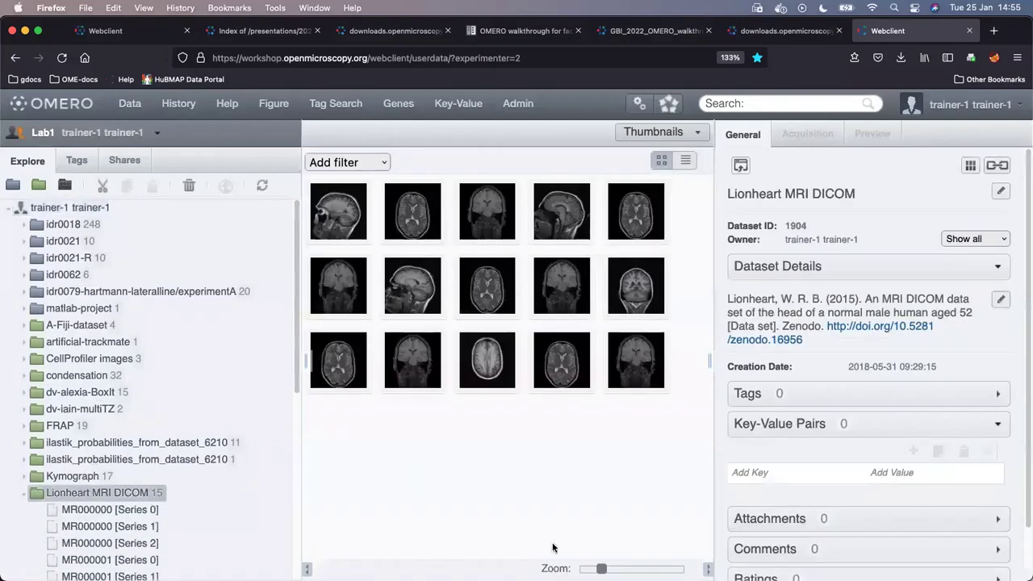
left_click_drag(602, 569, 616, 569)
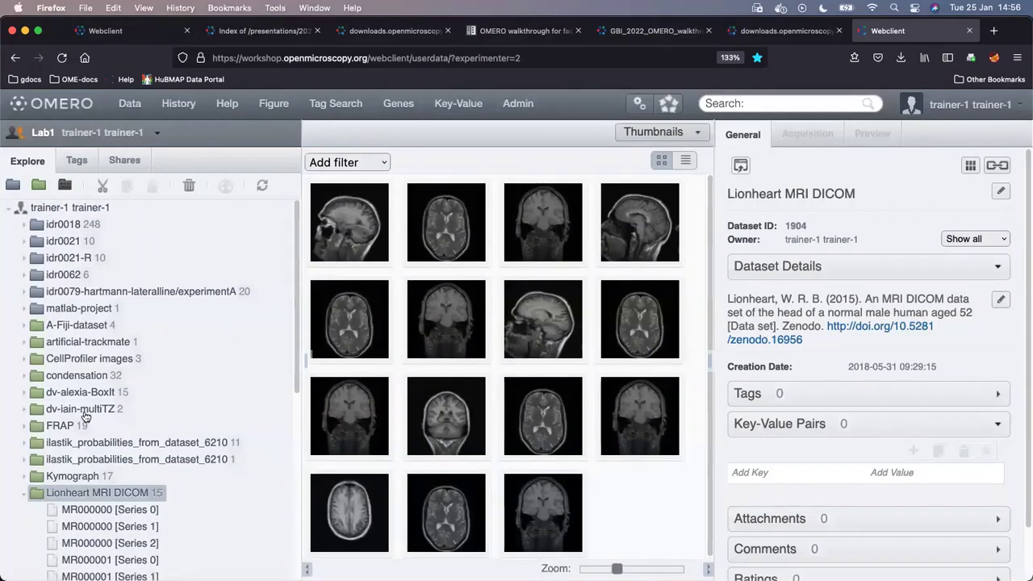
left_click(24, 495)
scroll(109, 519, "down", 1)
scroll(109, 519, "down", 3)
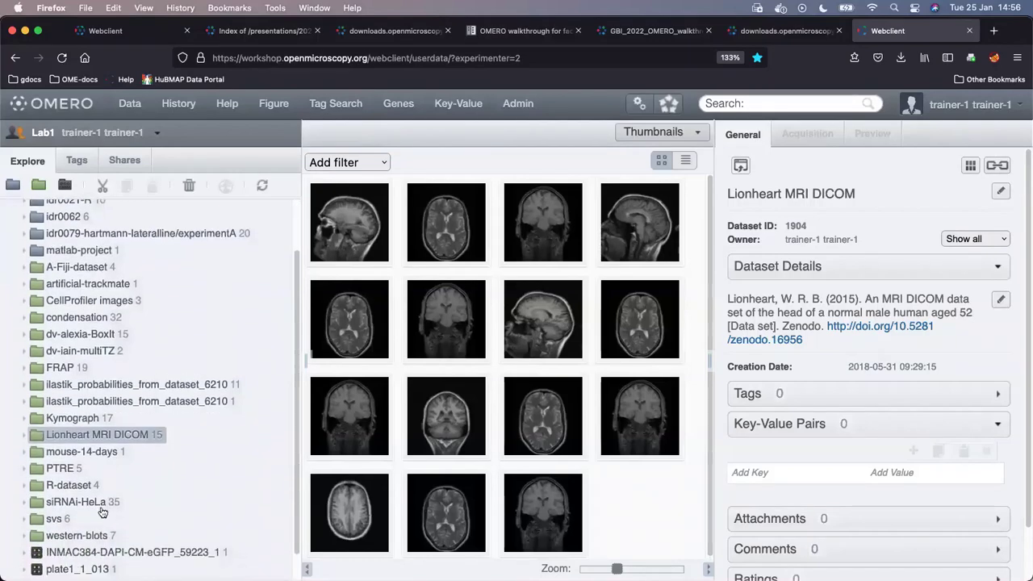
- Look through siRNAi-HeLa, then open svs and select 77917.svs [Series 1]
left_click(93, 501)
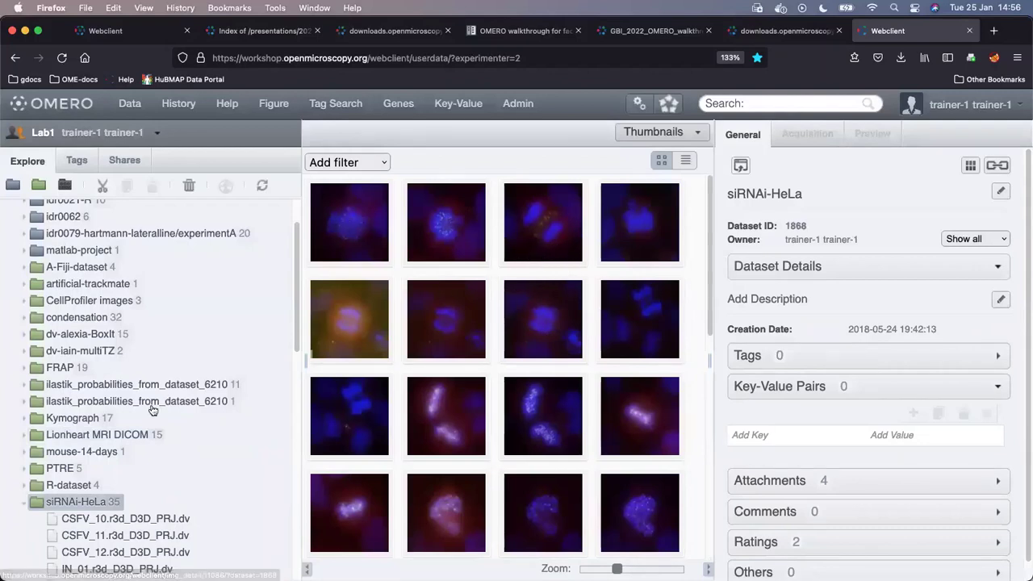
left_click(23, 506)
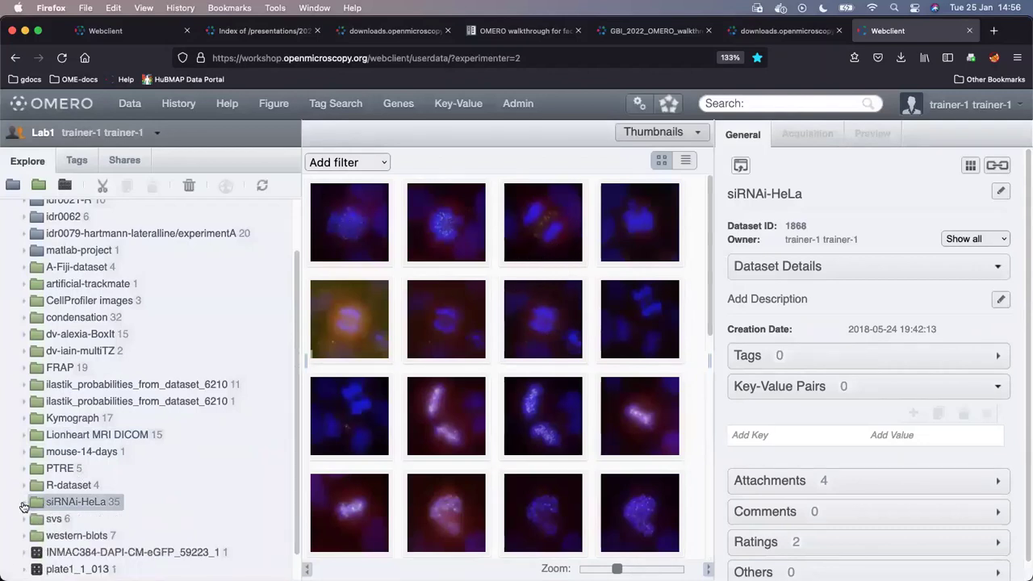
left_click(57, 519)
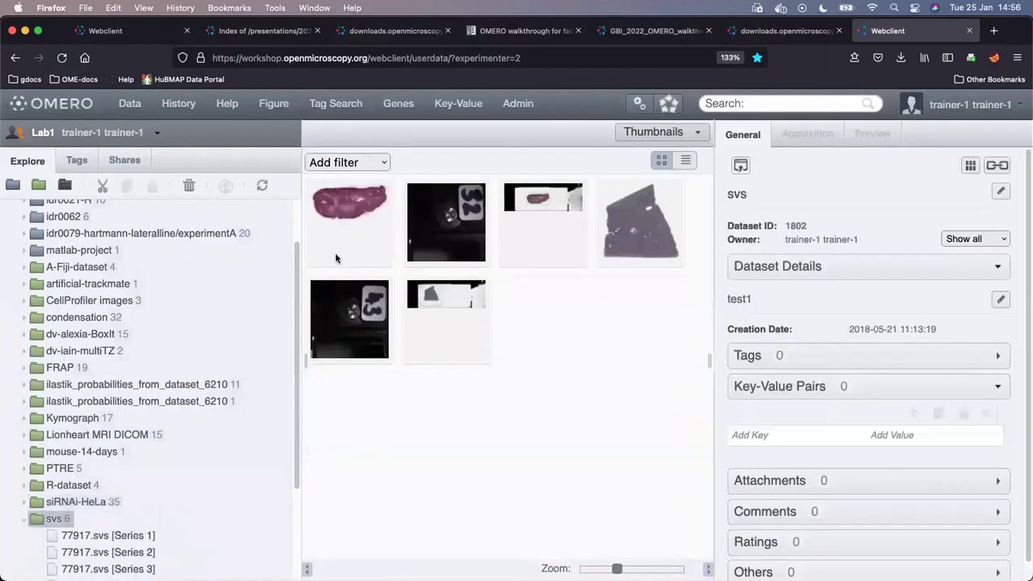
scroll(142, 310, "up", 2)
left_click(353, 239)
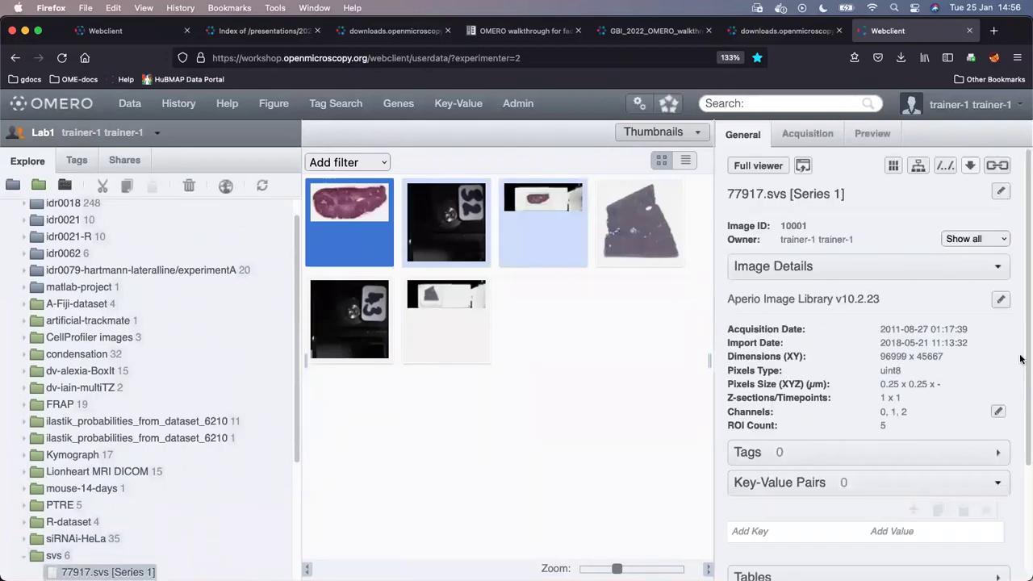
- Expand idr0018's Baz1a-14-100-brain dataset, inspect its first image, then collapse idr0018
scroll(133, 286, "up", 1)
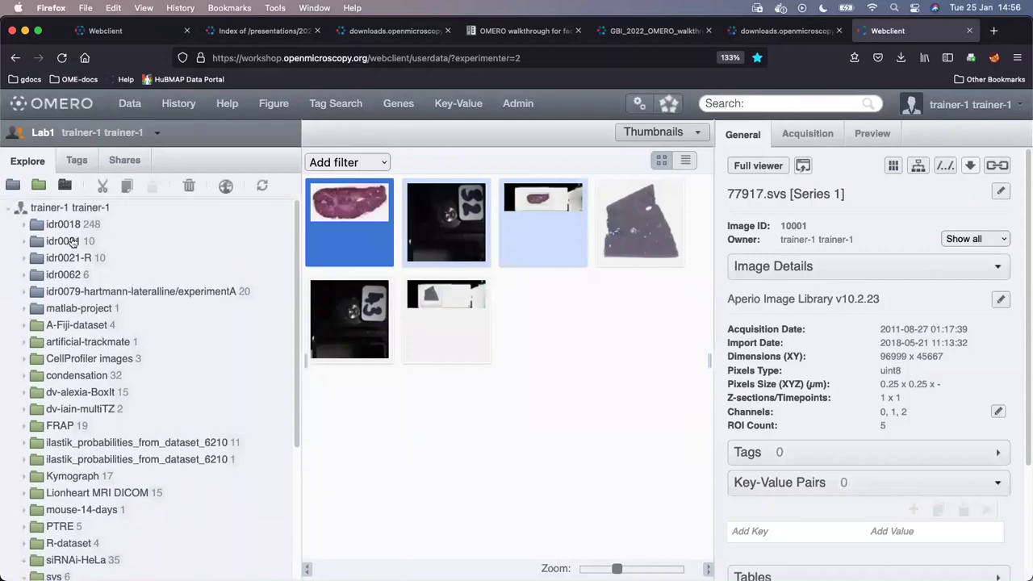
double_click(68, 226)
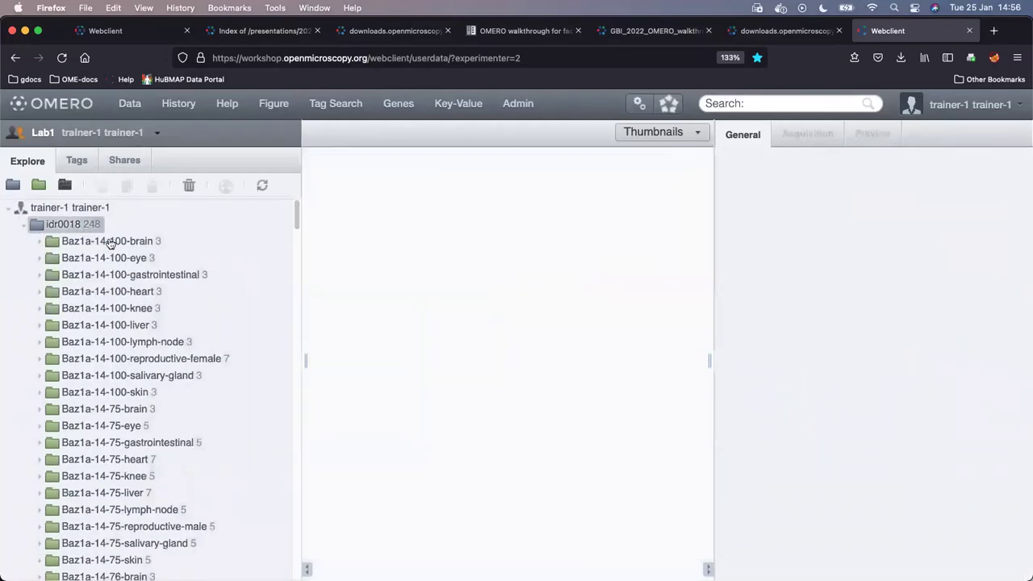
double_click(105, 241)
left_click(344, 251)
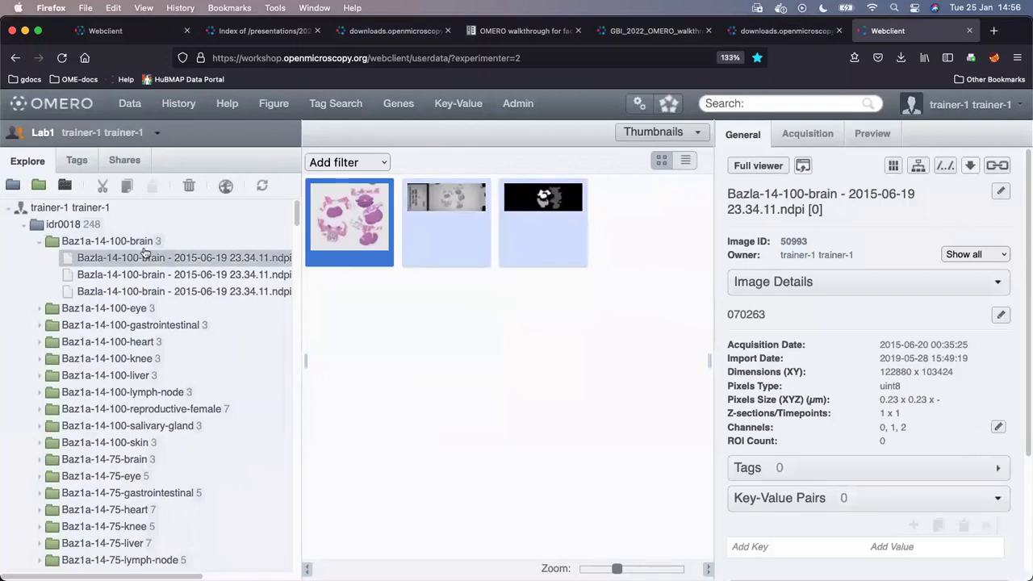
left_click(24, 226)
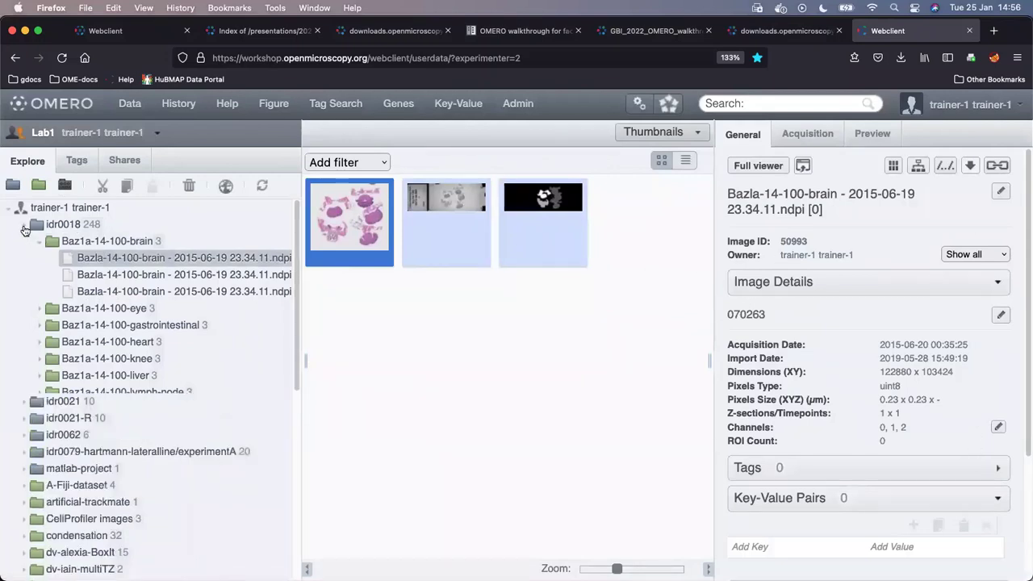
- Open the mouse-14-days dataset containing mouseE15.10umRes.tif
scroll(117, 383, "down", 5)
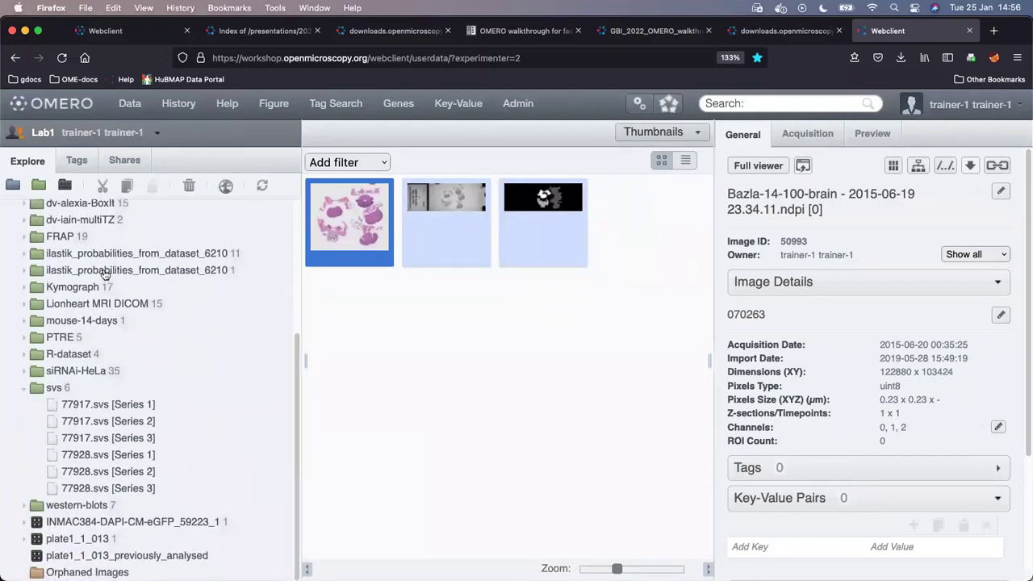
scroll(106, 238, "up", 2)
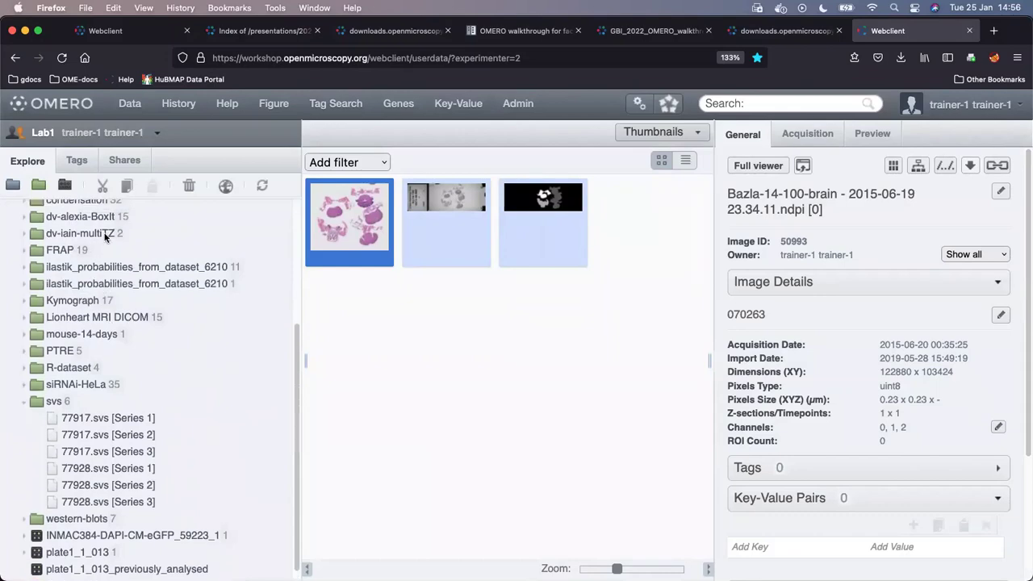
scroll(103, 273, "up", 3)
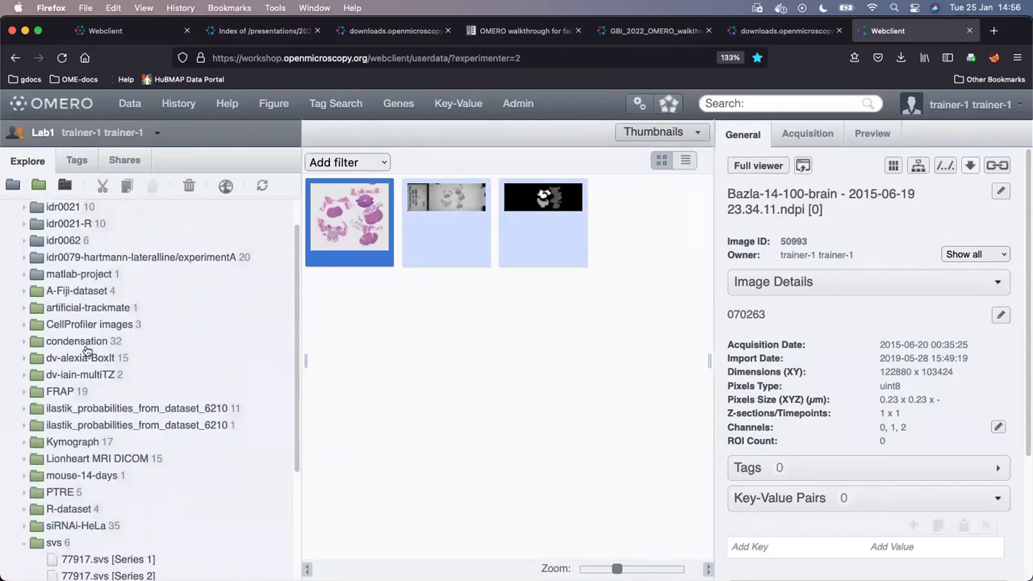
scroll(102, 327, "down", 4)
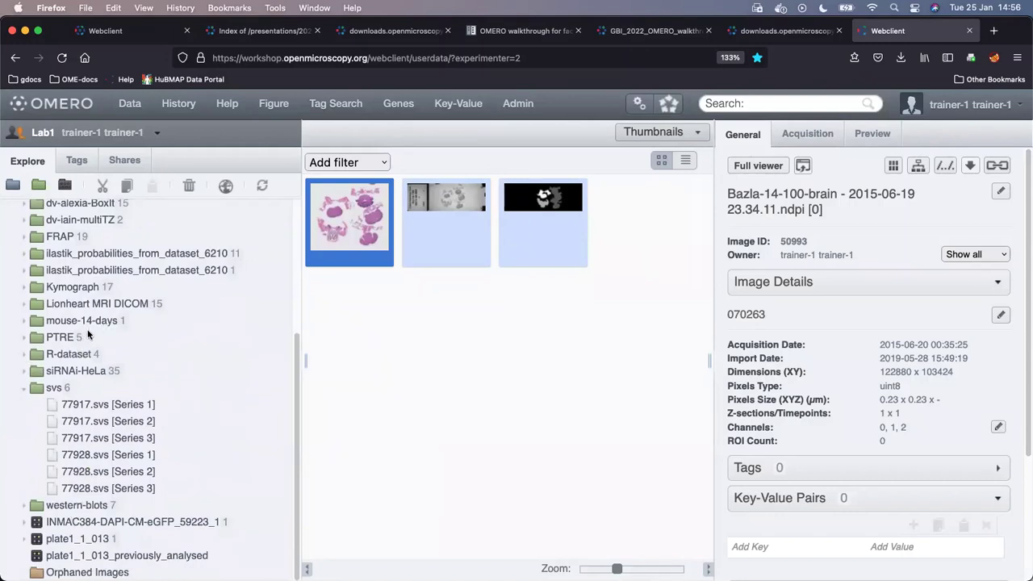
left_click(87, 322)
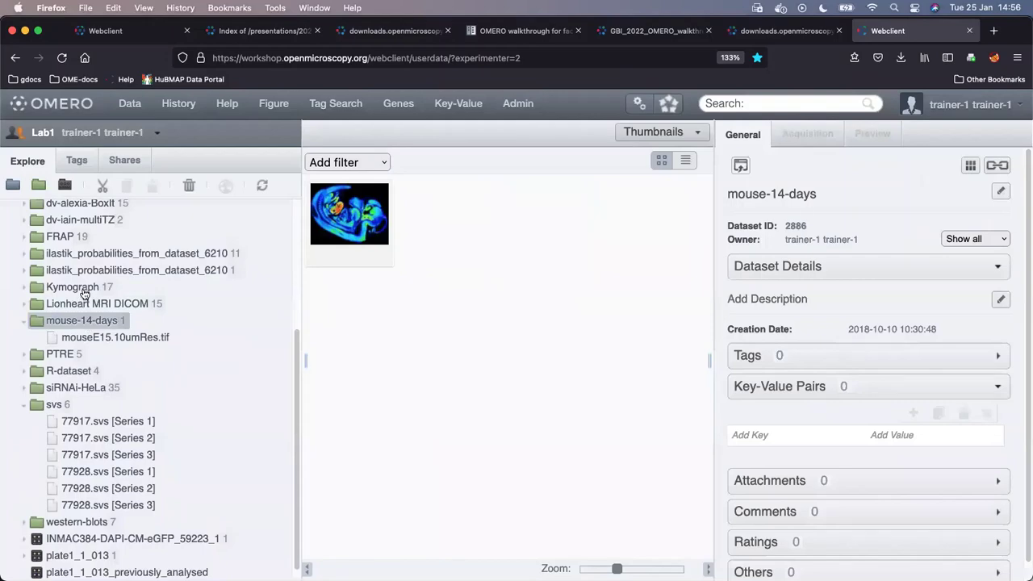
- Open siRNAi-HeLa and step past the CSFV images to show IN_02.r3d's details (ID 11086)
left_click(77, 389)
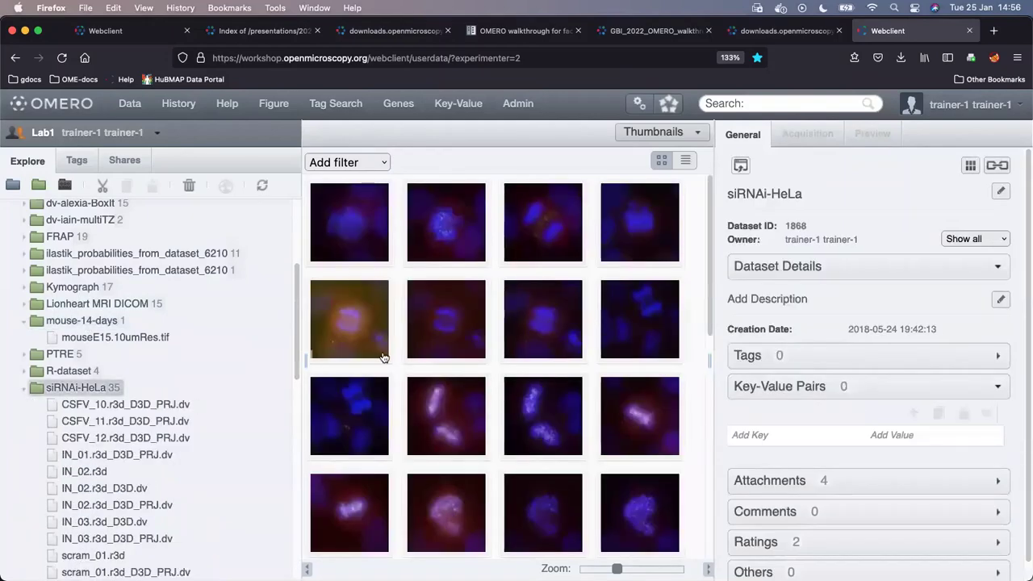
left_click(447, 248)
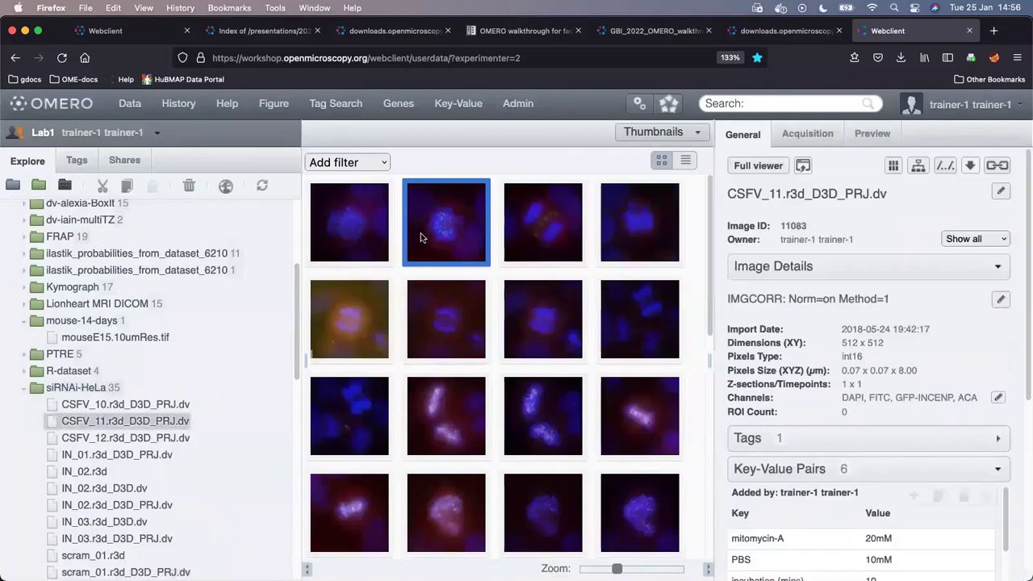
left_click(538, 244)
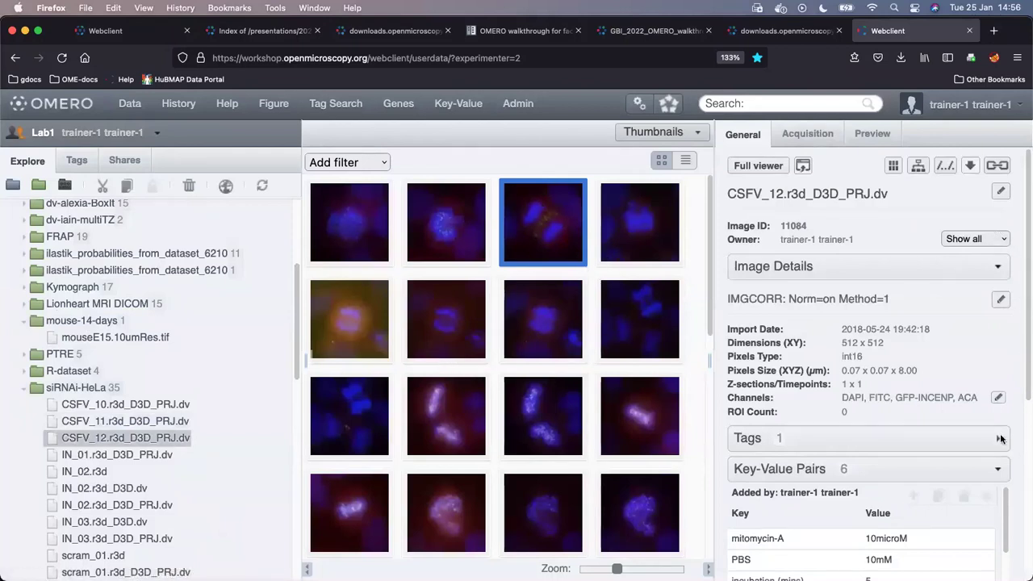
left_click(353, 324)
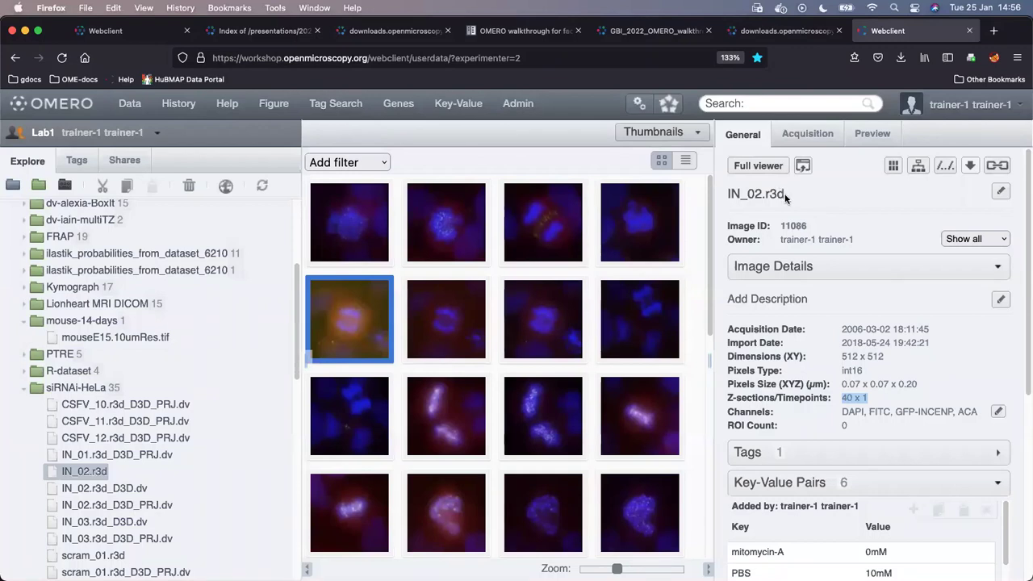
left_click(733, 194)
triple_click(787, 197)
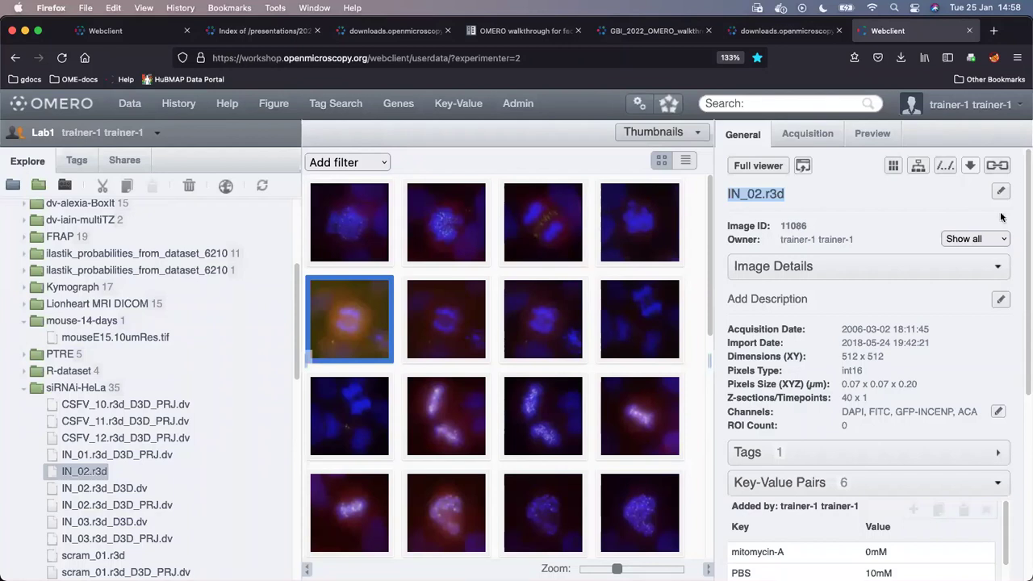
left_click(971, 166)
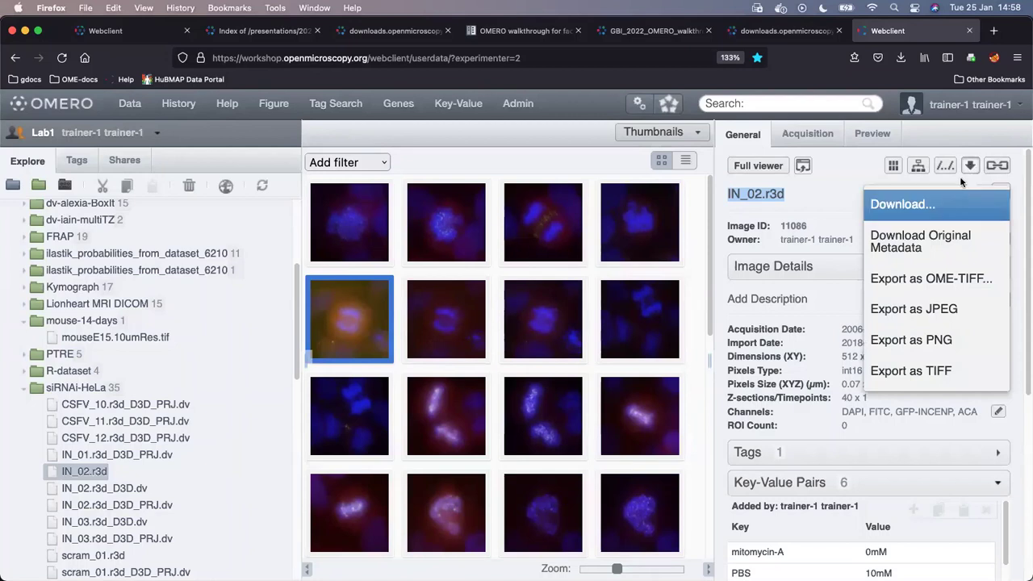
left_click(971, 166)
left_click(972, 167)
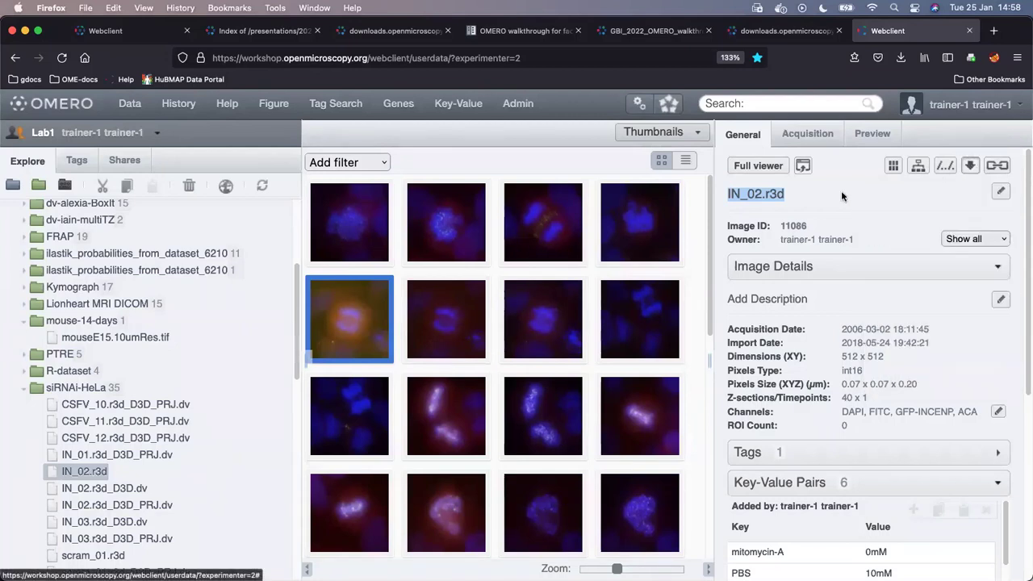
left_click(754, 196)
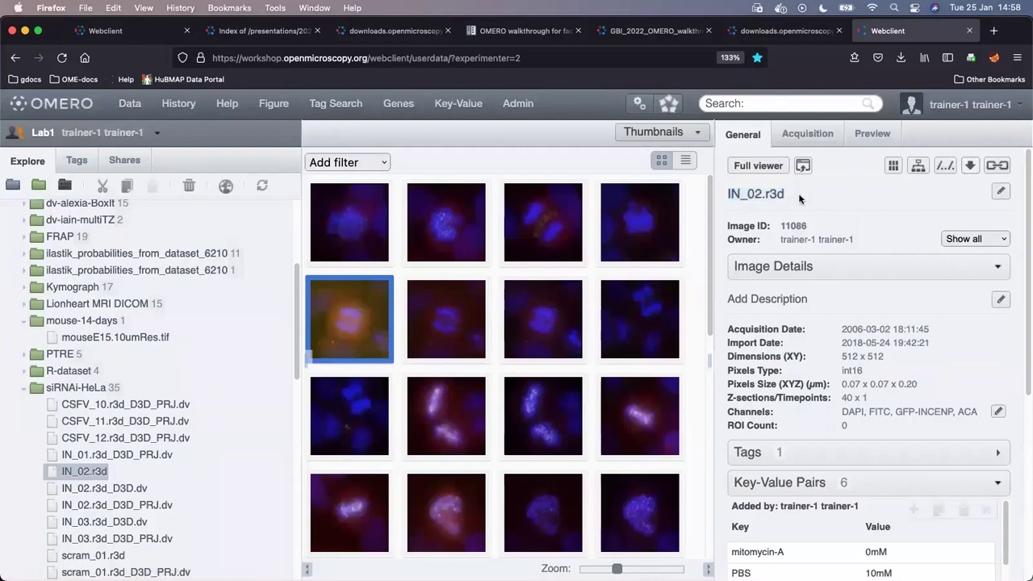
left_click_drag(785, 194, 726, 194)
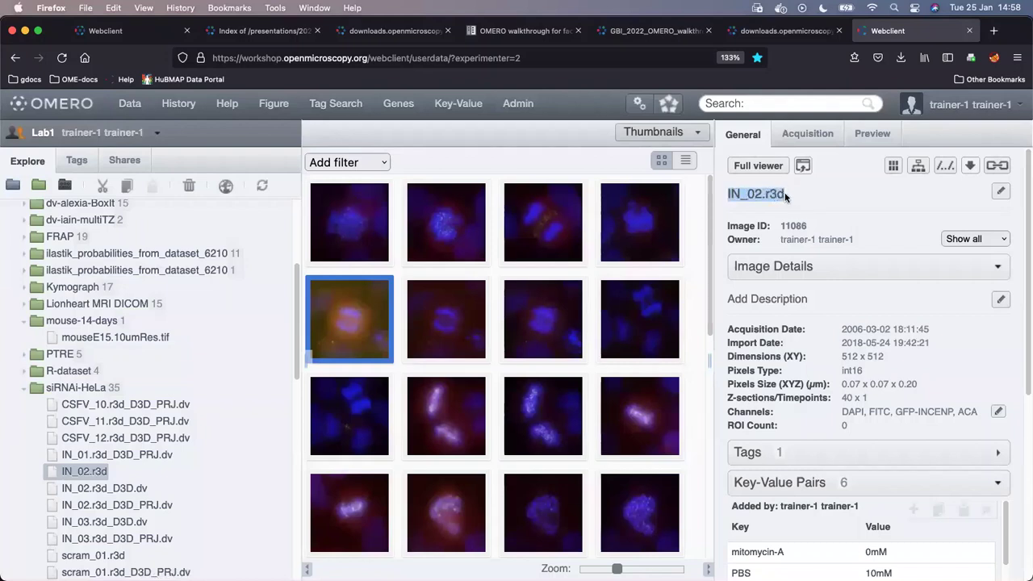
left_click_drag(784, 194, 719, 197)
left_click(787, 195)
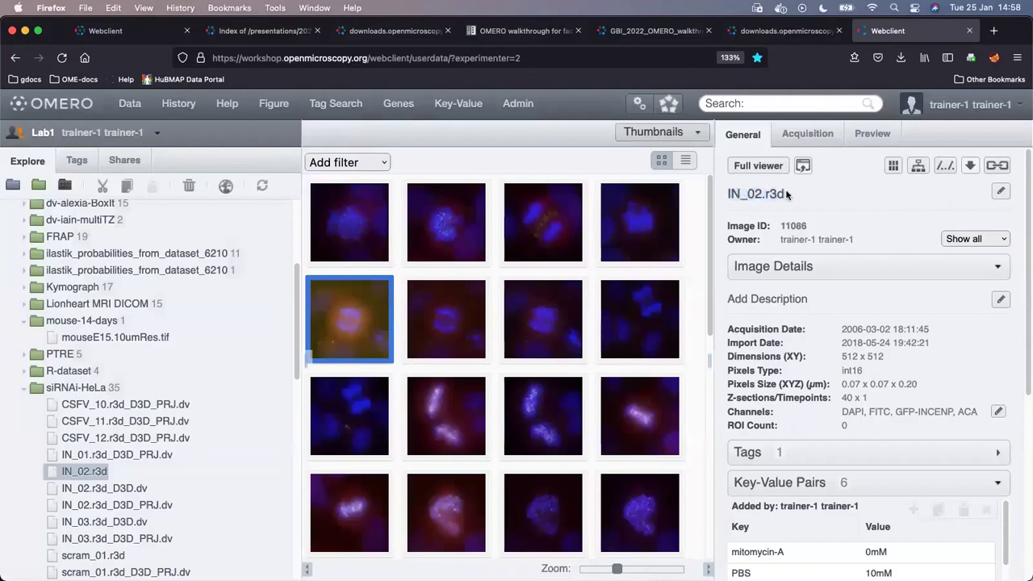
triple_click(784, 194)
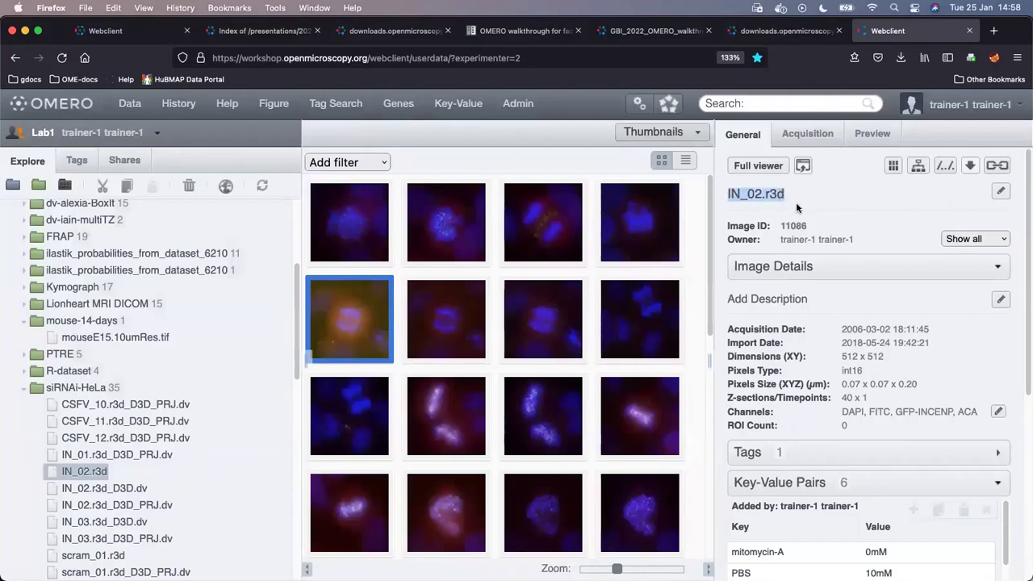
left_click(970, 167)
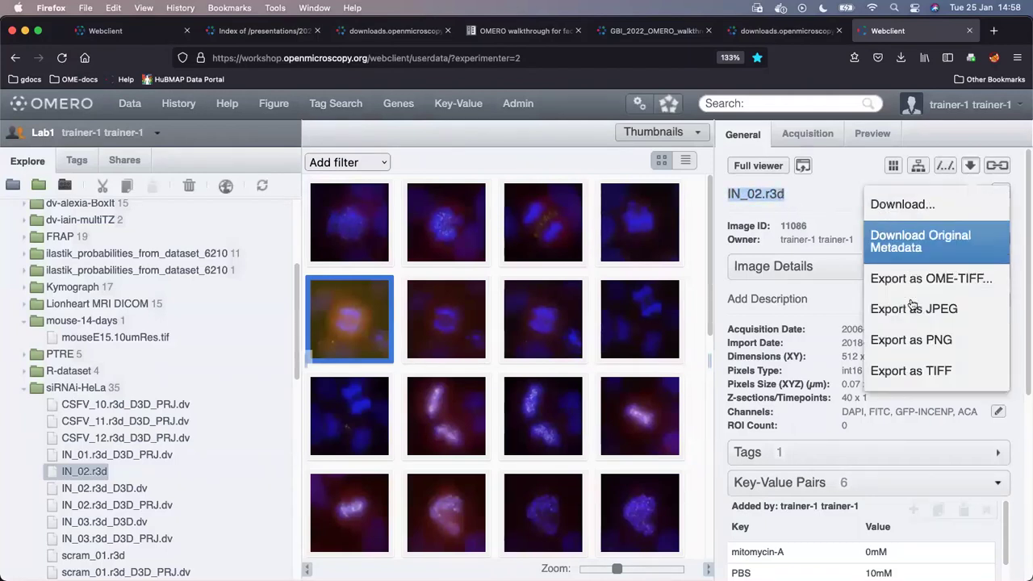
left_click(824, 193)
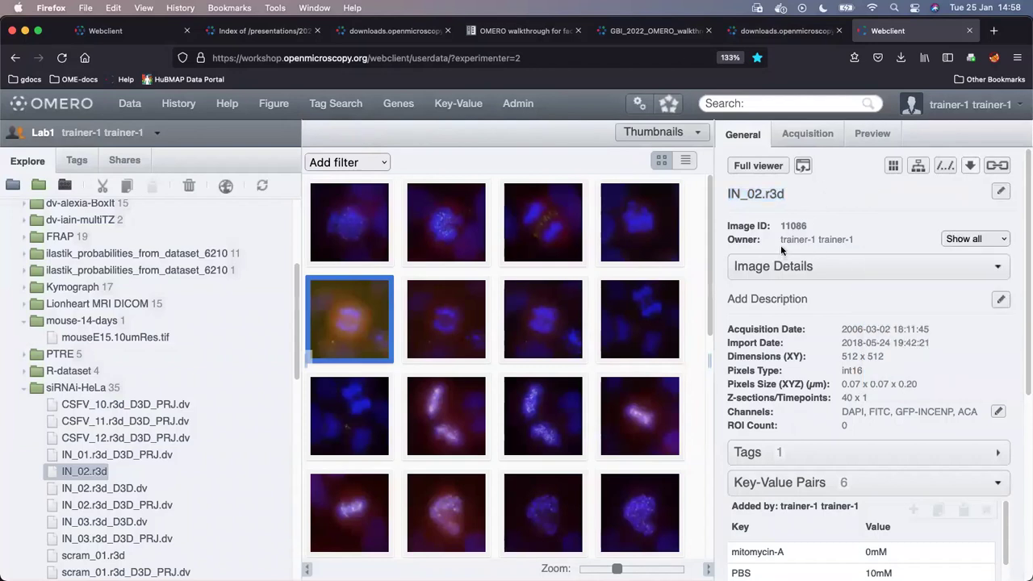
scroll(815, 227, "down", 2)
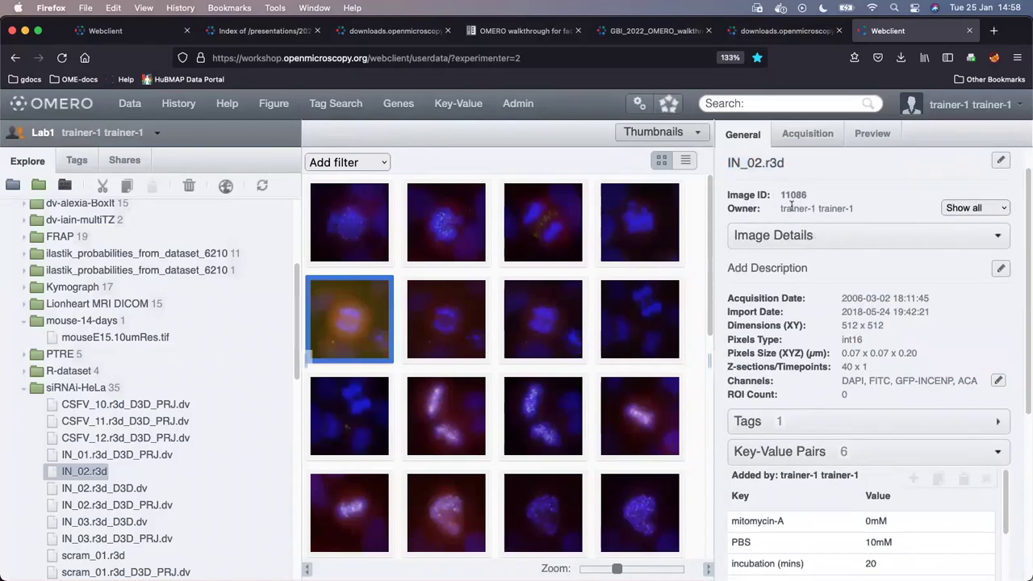
left_click_drag(782, 194, 864, 211)
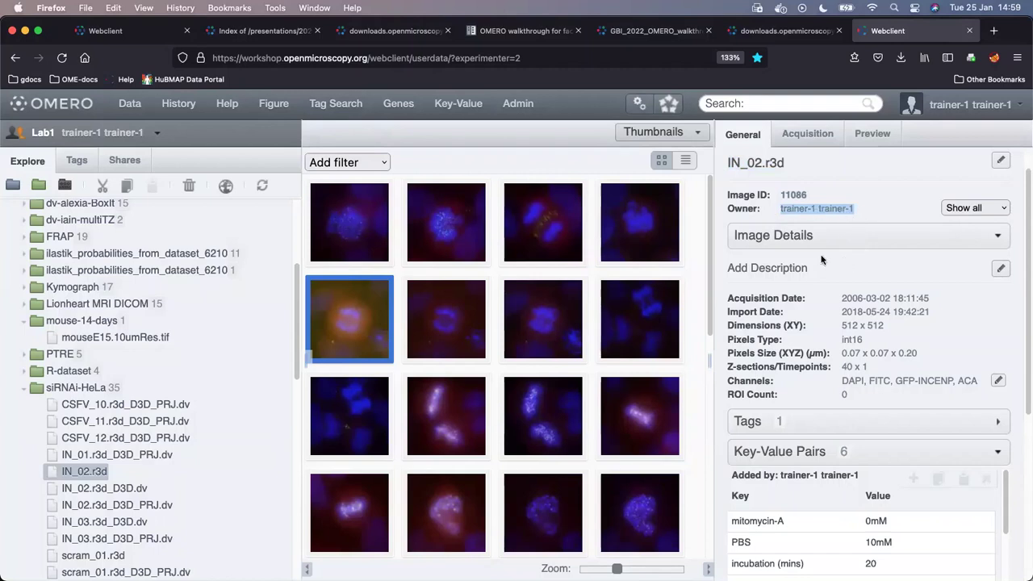
scroll(822, 259, "down", 1)
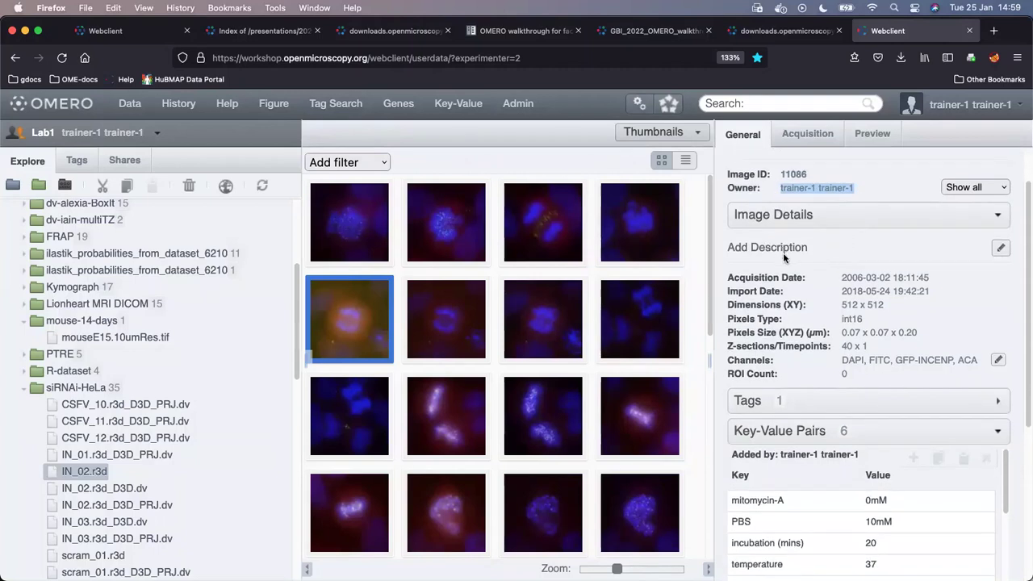
scroll(795, 247, "down", 1)
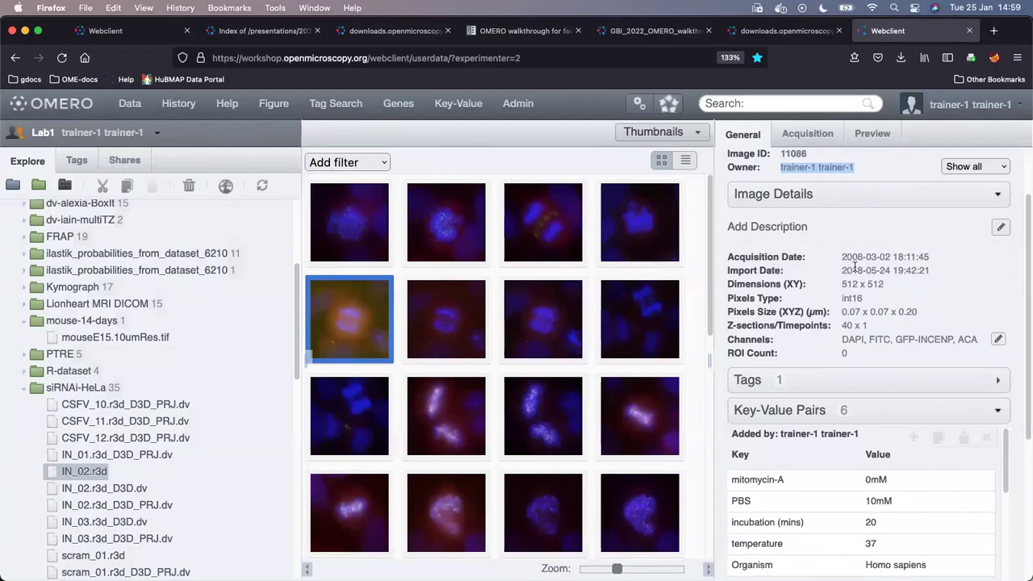
scroll(878, 281, "down", 1)
scroll(877, 281, "down", 1)
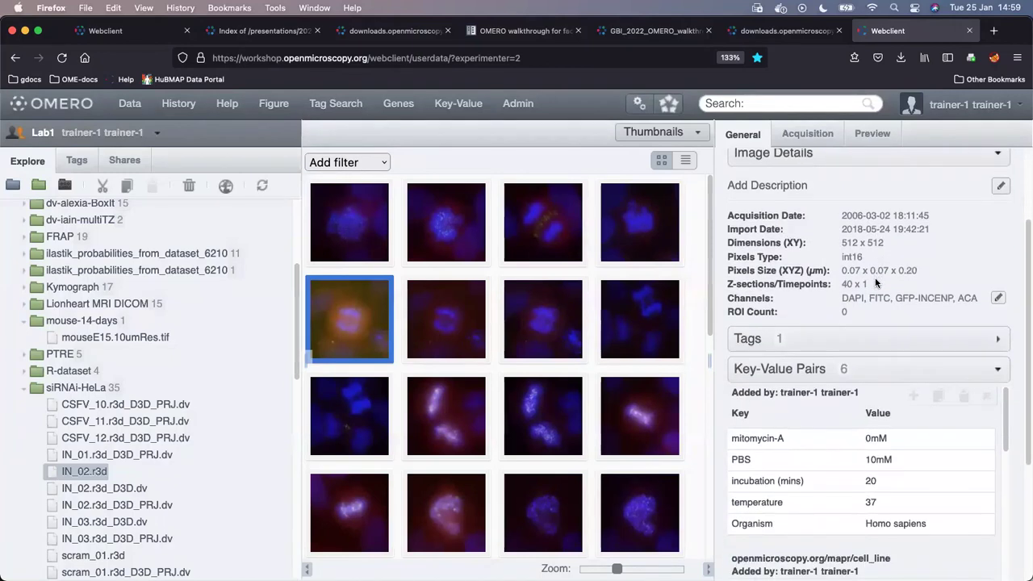
scroll(877, 281, "down", 1)
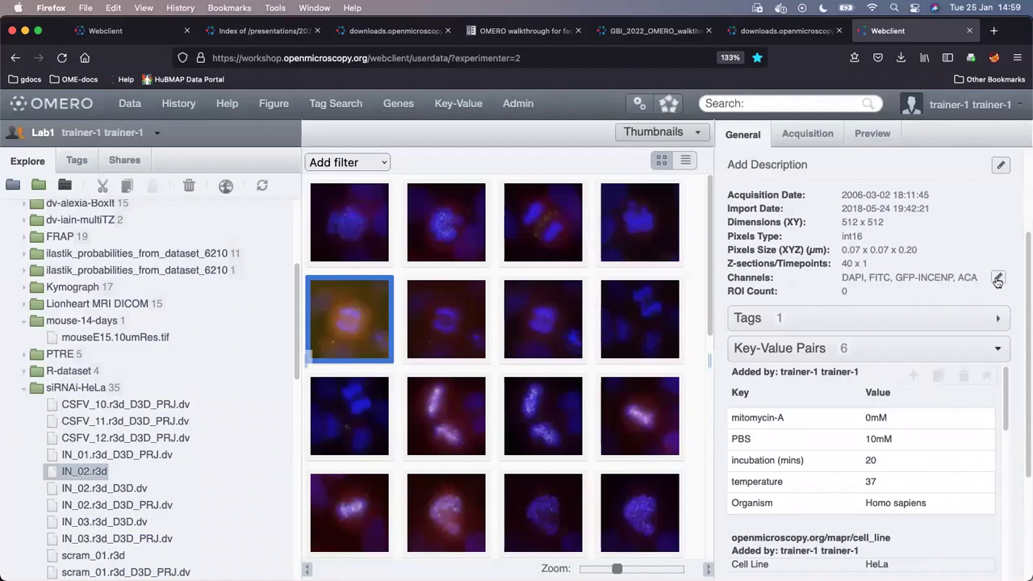
left_click(998, 278)
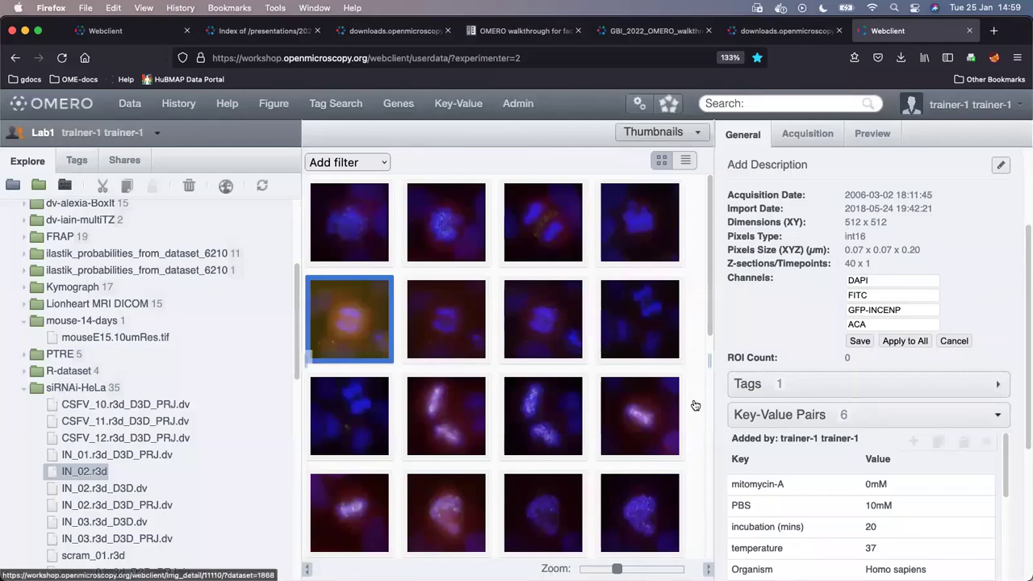
left_click(957, 342)
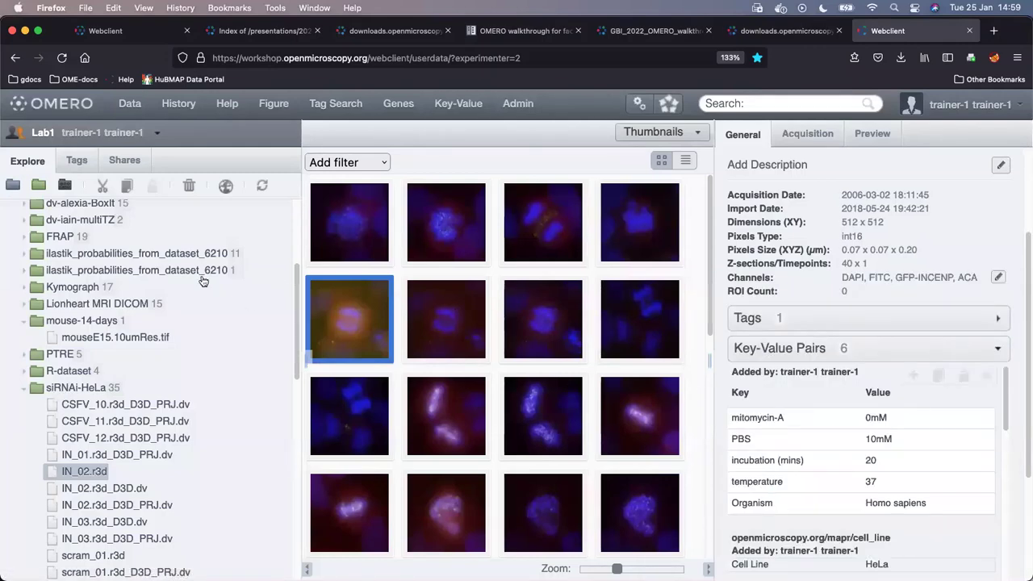
scroll(187, 225, "up", 5)
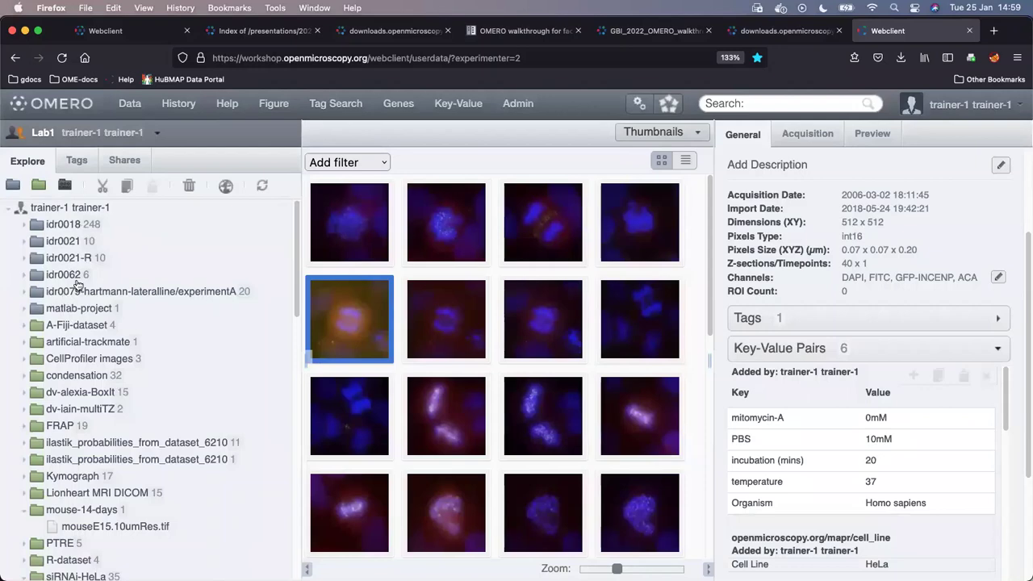
left_click(71, 309)
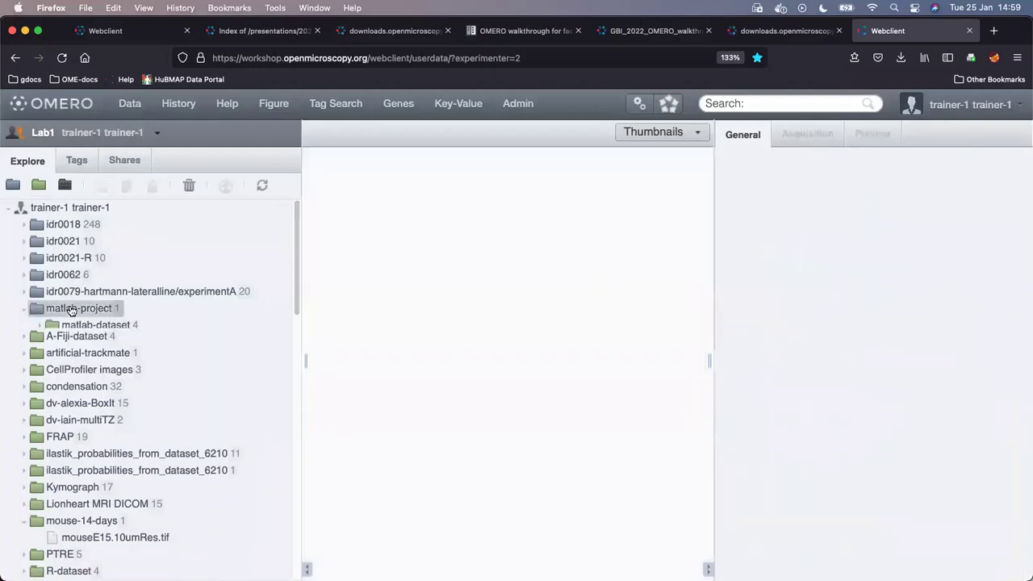
left_click(28, 310)
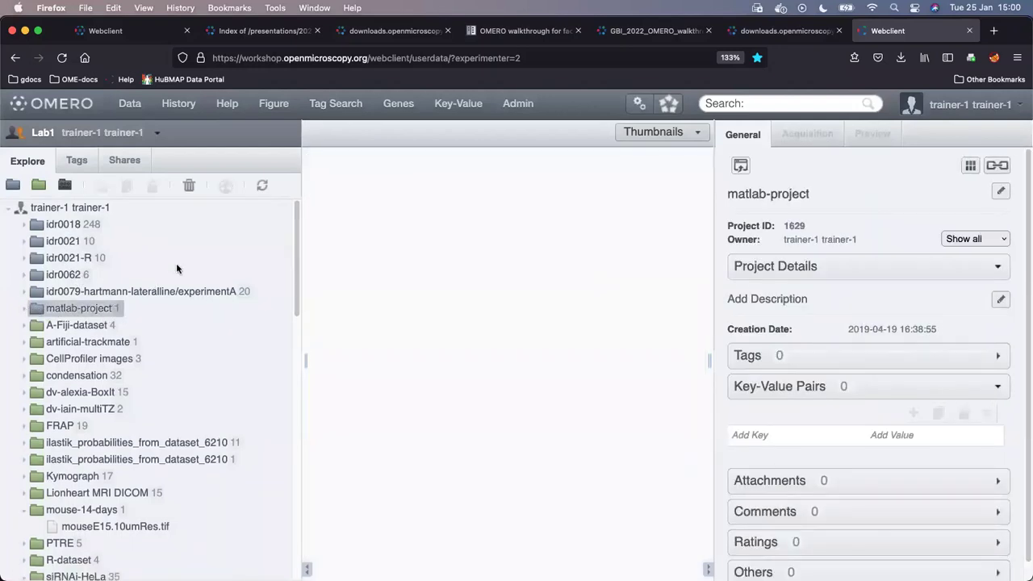
scroll(177, 267, "down", 4)
scroll(178, 269, "down", 3)
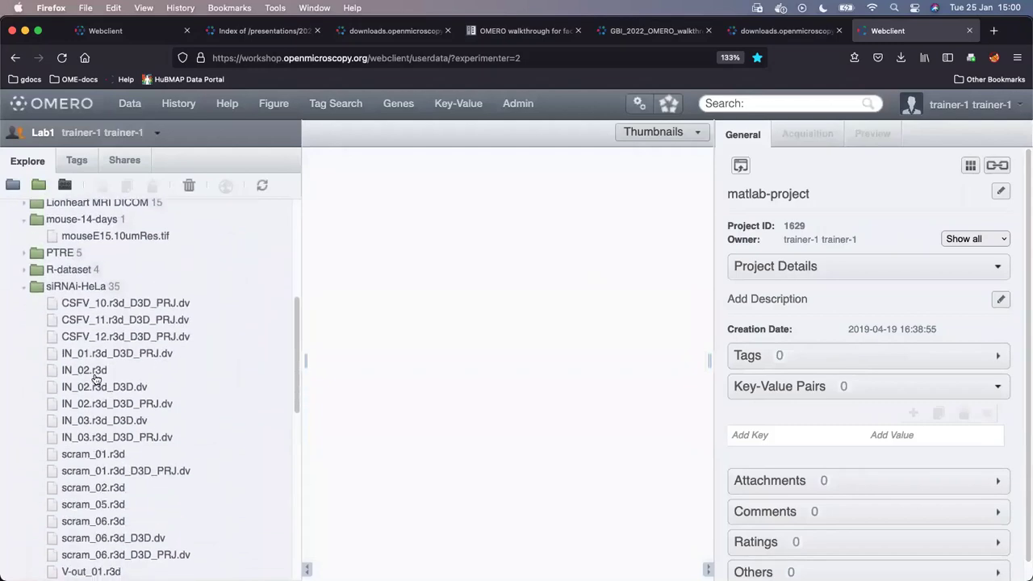
left_click(96, 372)
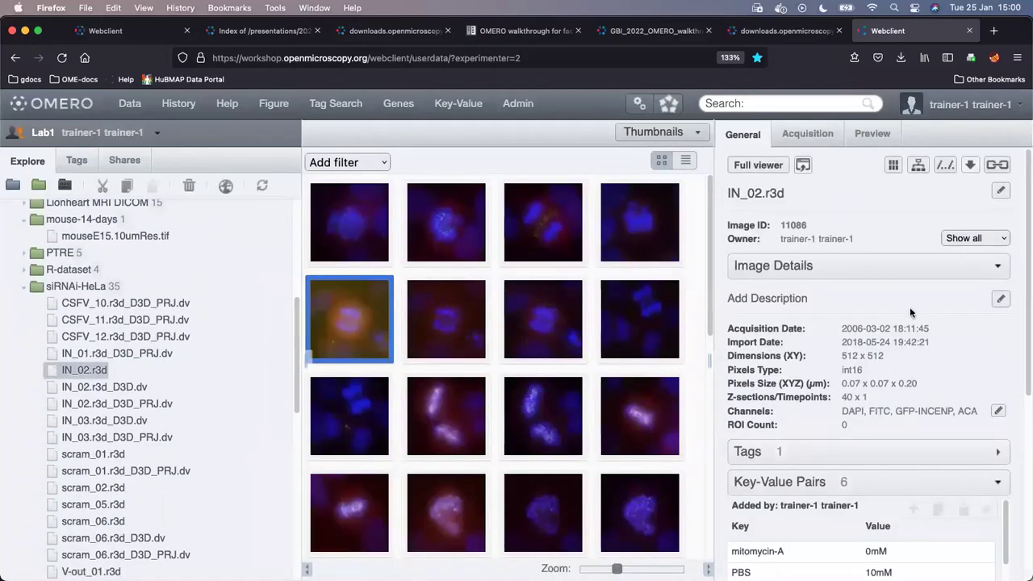
scroll(910, 307, "down", 4)
scroll(912, 314, "down", 2)
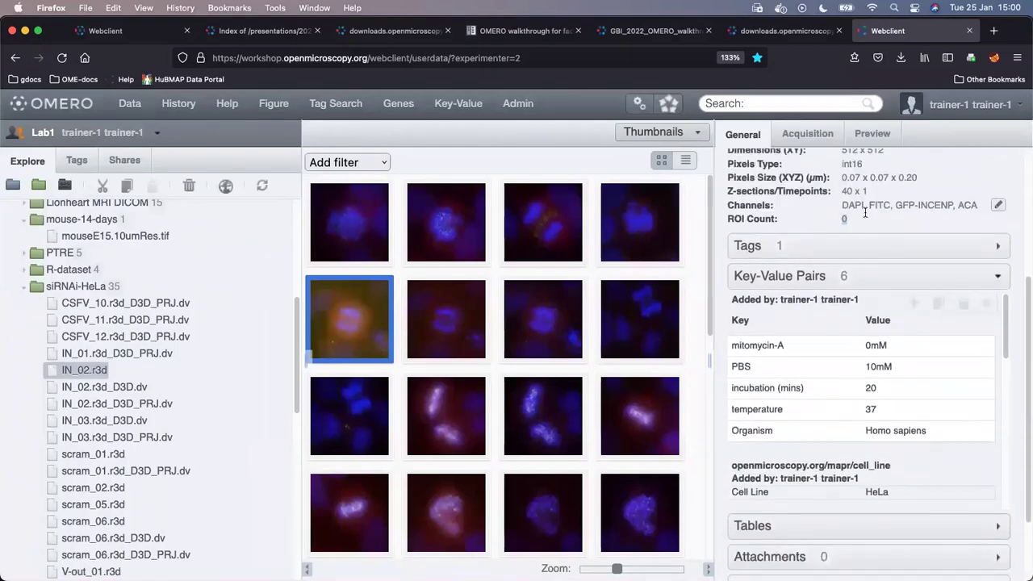
scroll(905, 219, "up", 4)
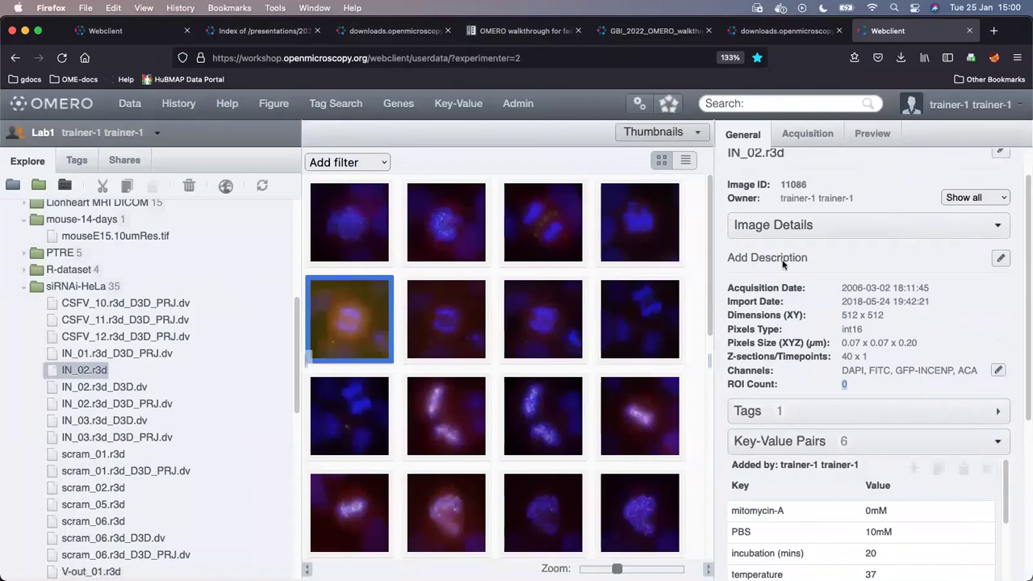
scroll(836, 222, "up", 1)
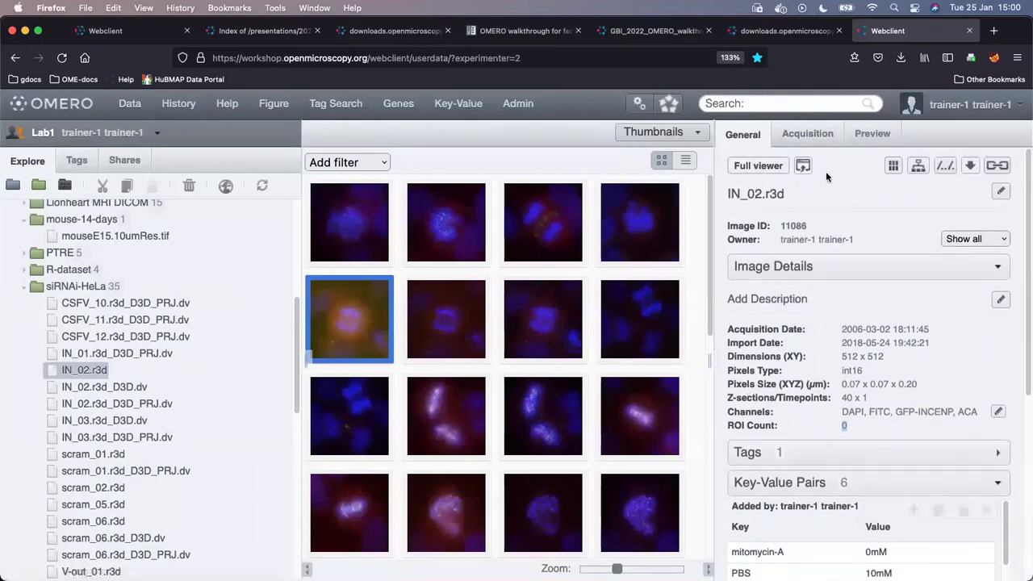
left_click(805, 142)
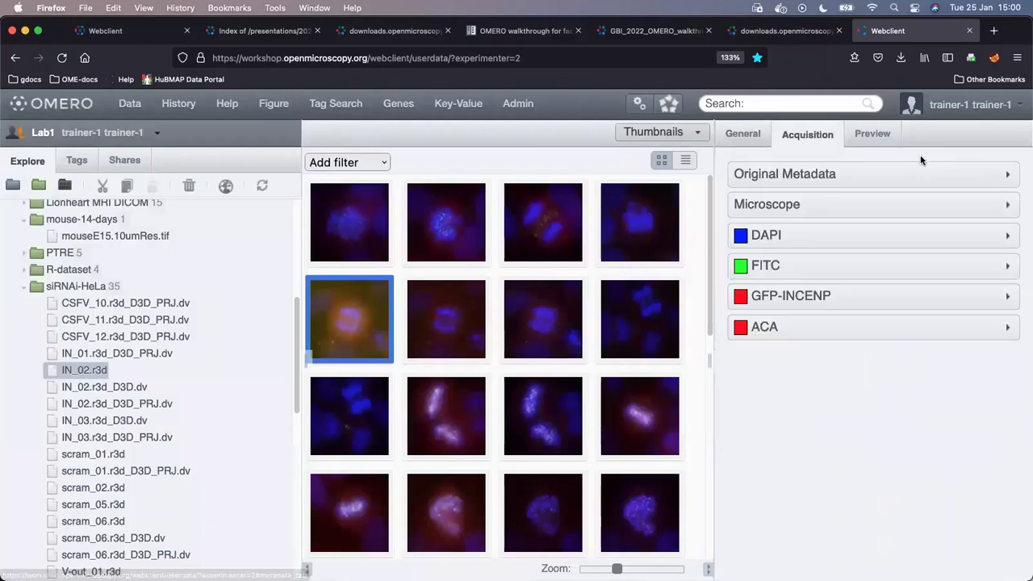
- Expand IN_02.r3d's Original Metadata, scroll through the Global and Series entries, then collapse it
left_click(840, 179)
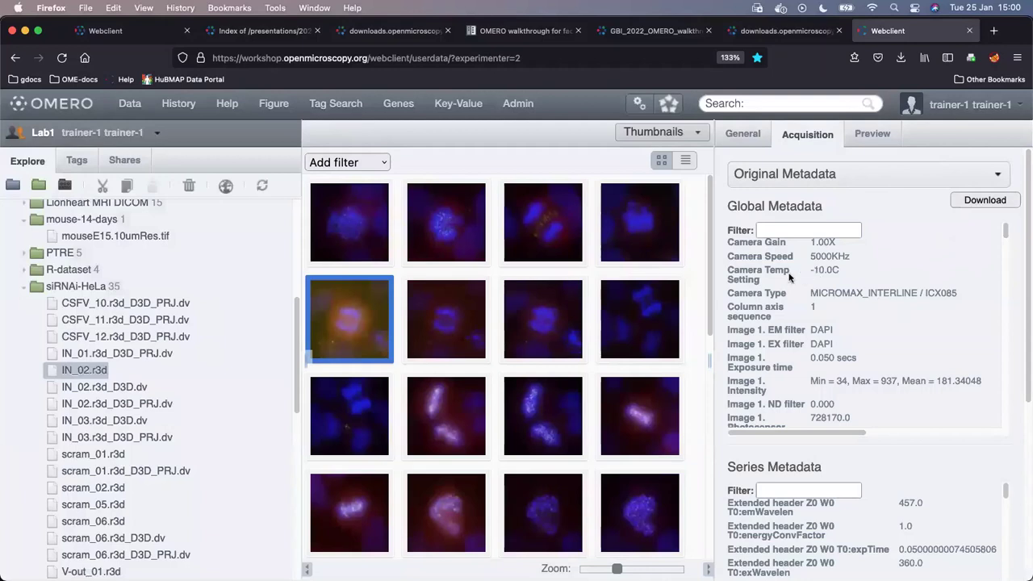
scroll(1012, 300, "down", 4)
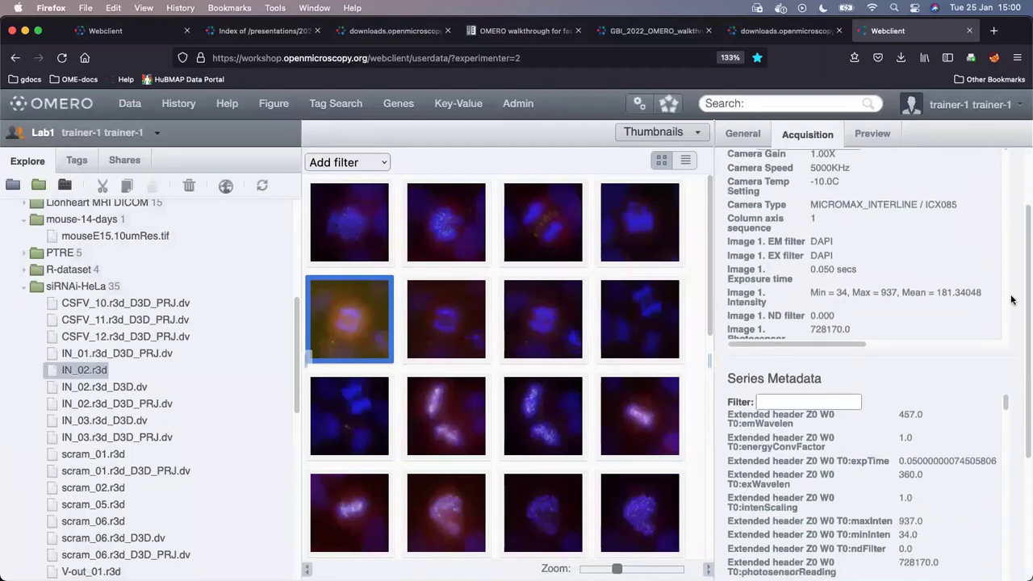
scroll(1012, 300, "down", 3)
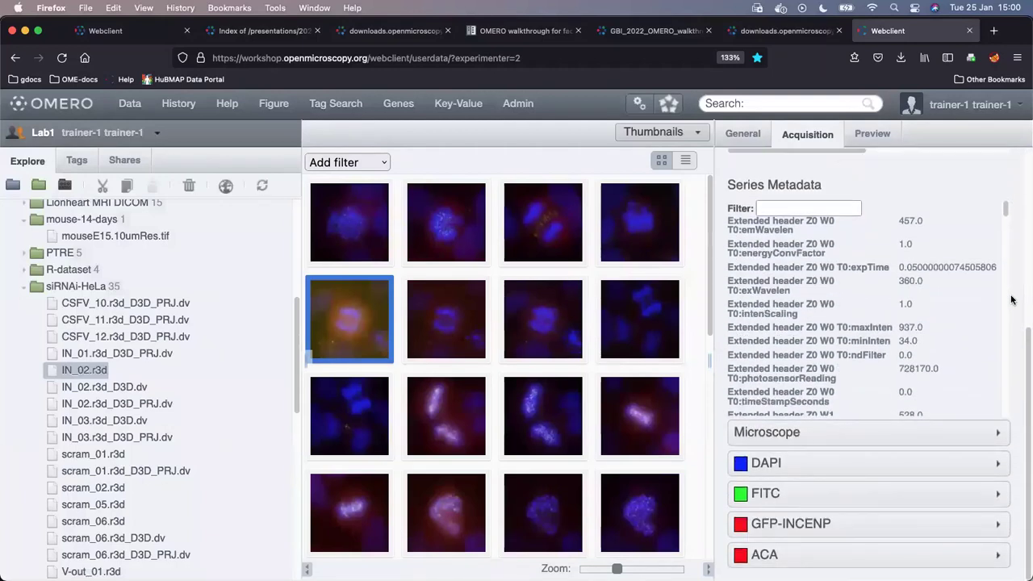
scroll(985, 303, "up", 7)
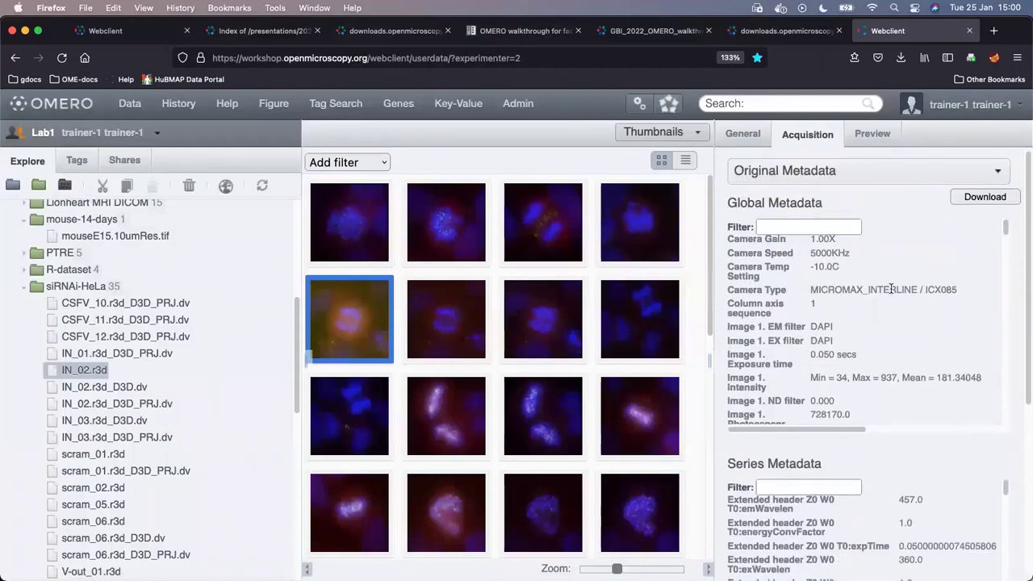
left_click_drag(1005, 229, 1010, 340)
scroll(1010, 340, "up", 15)
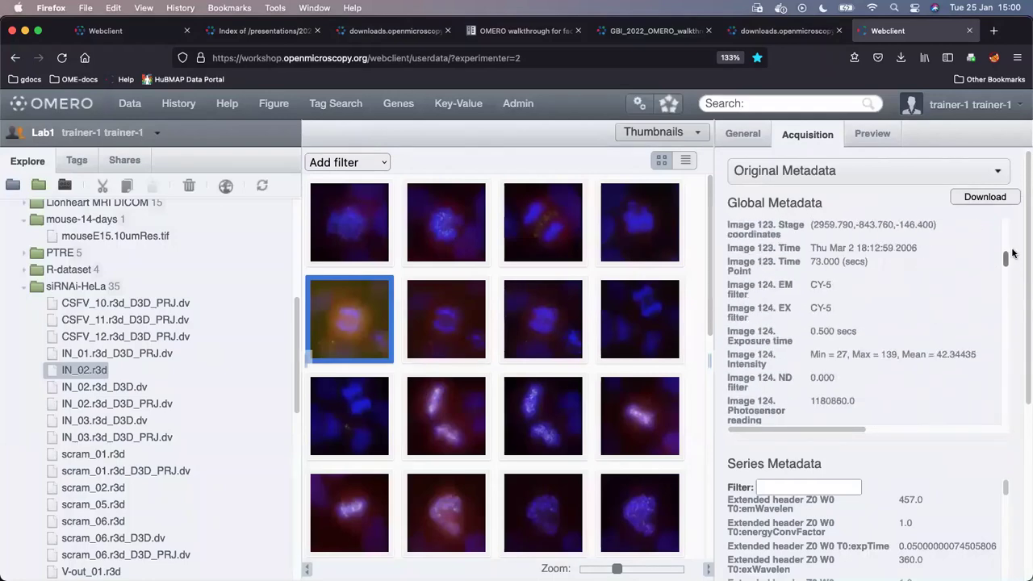
scroll(849, 267, "down", 5)
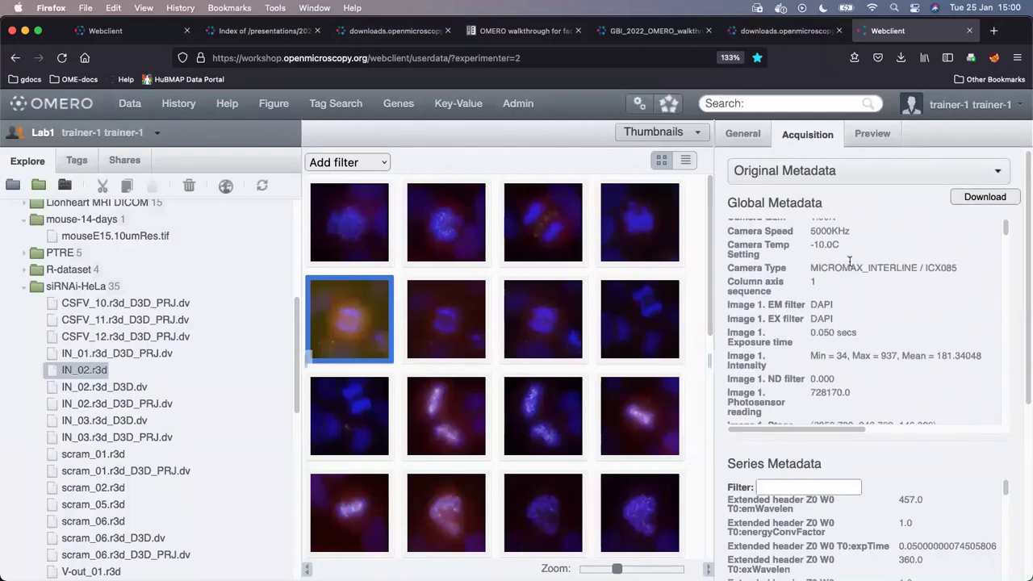
scroll(1020, 274, "down", 5)
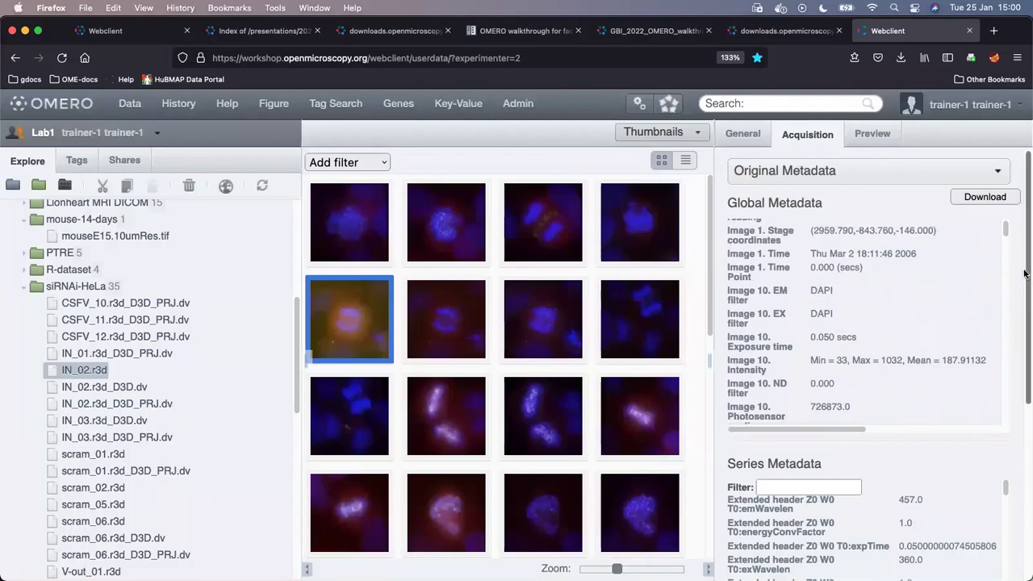
scroll(1019, 273, "up", 5)
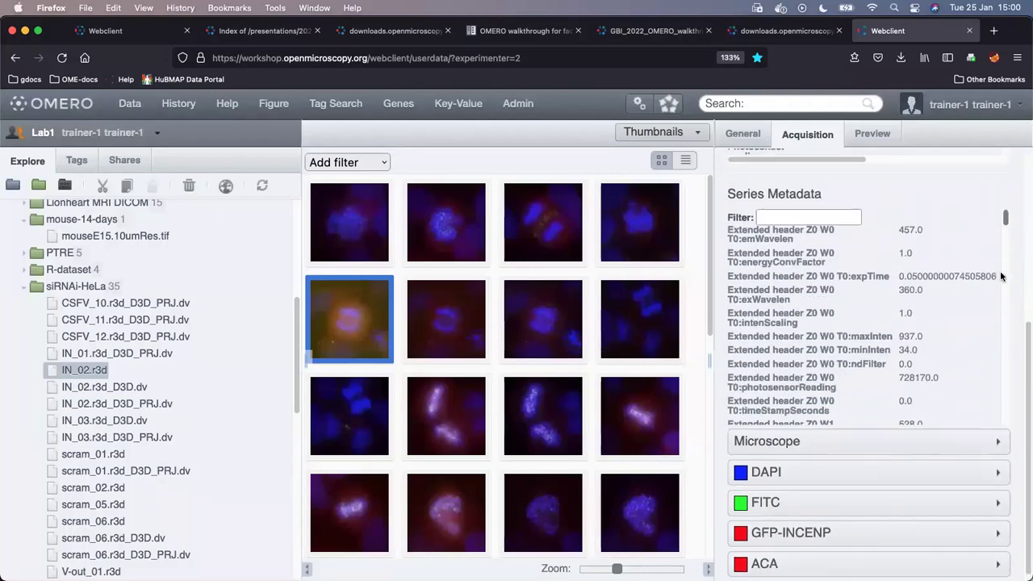
left_click(872, 175)
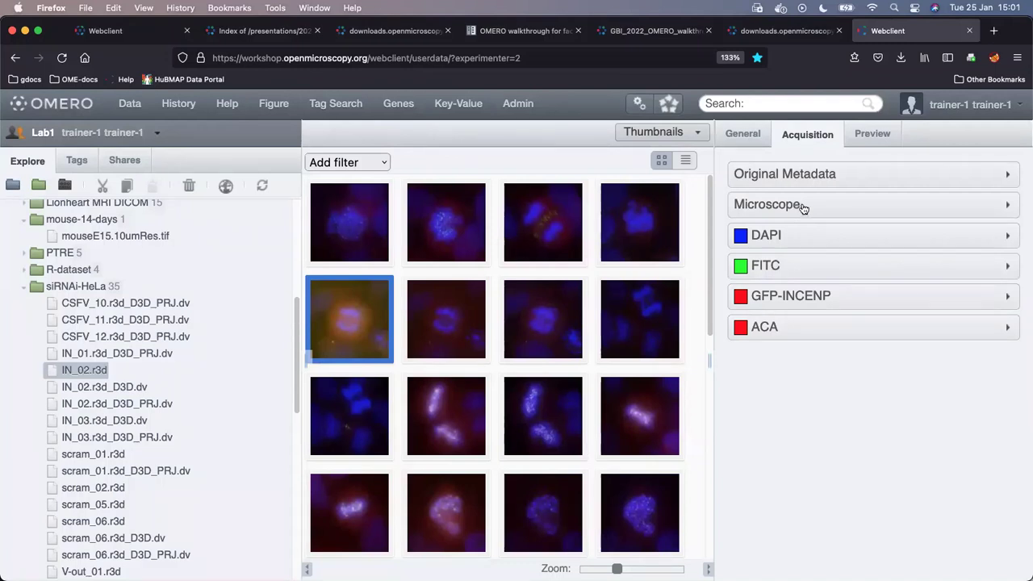
left_click(803, 206)
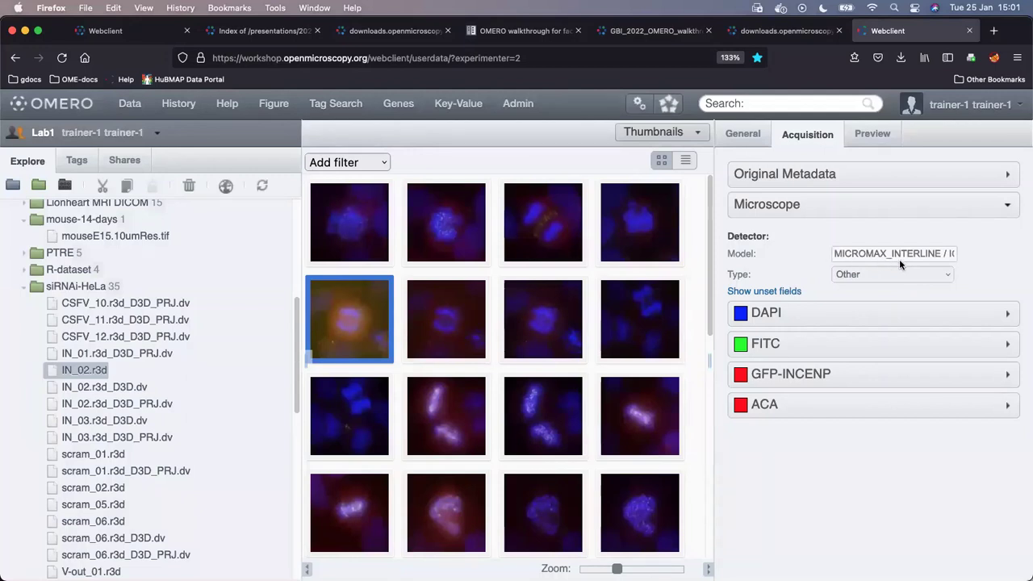
left_click(846, 316)
scroll(1001, 319, "down", 3)
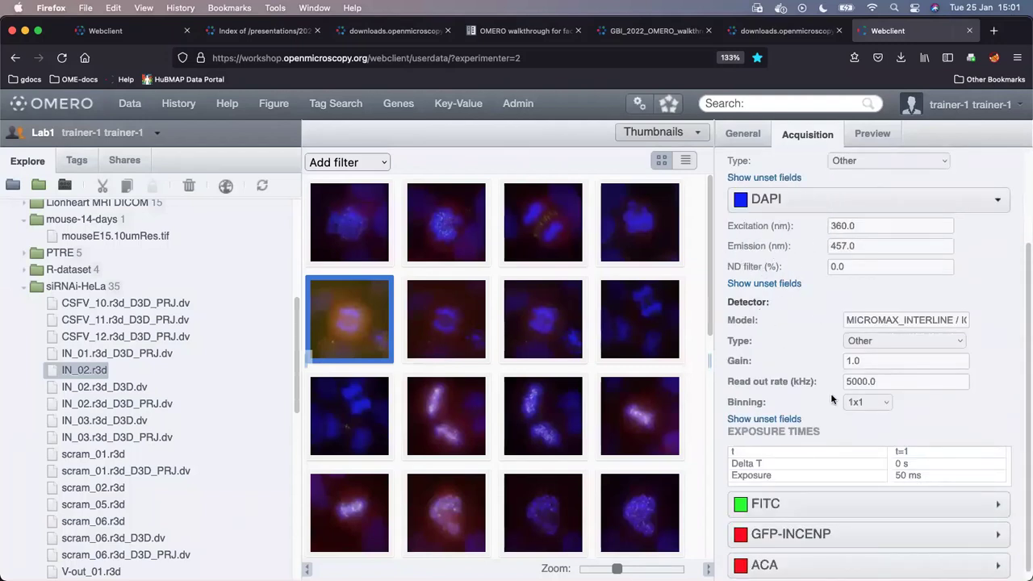
scroll(983, 292, "down", 1)
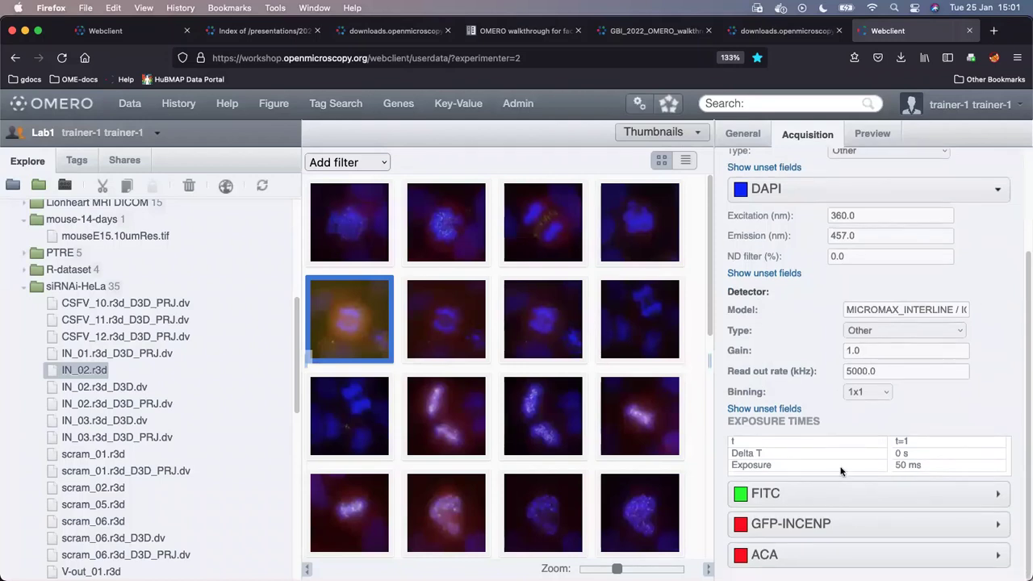
left_click(795, 180)
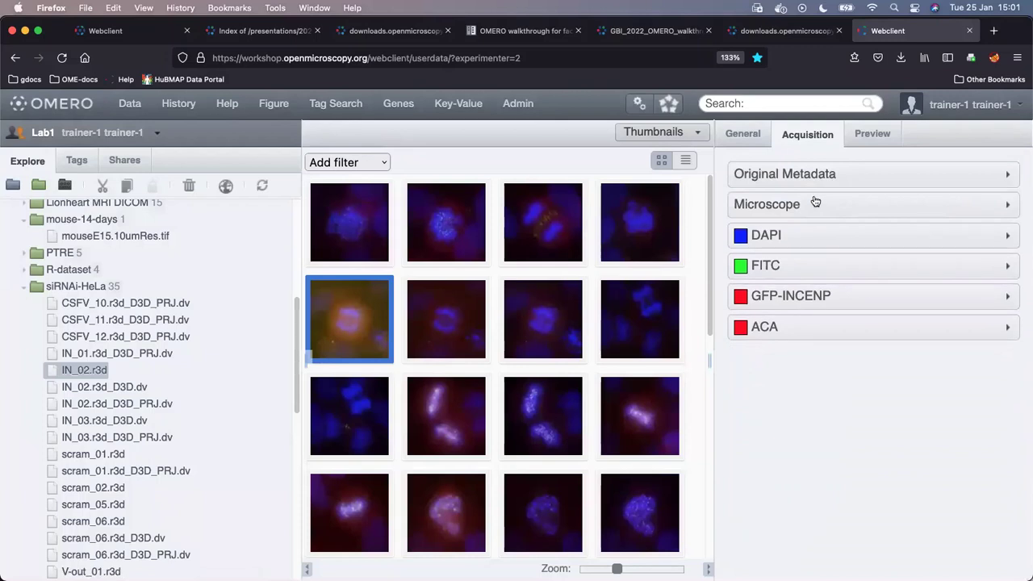
left_click(873, 134)
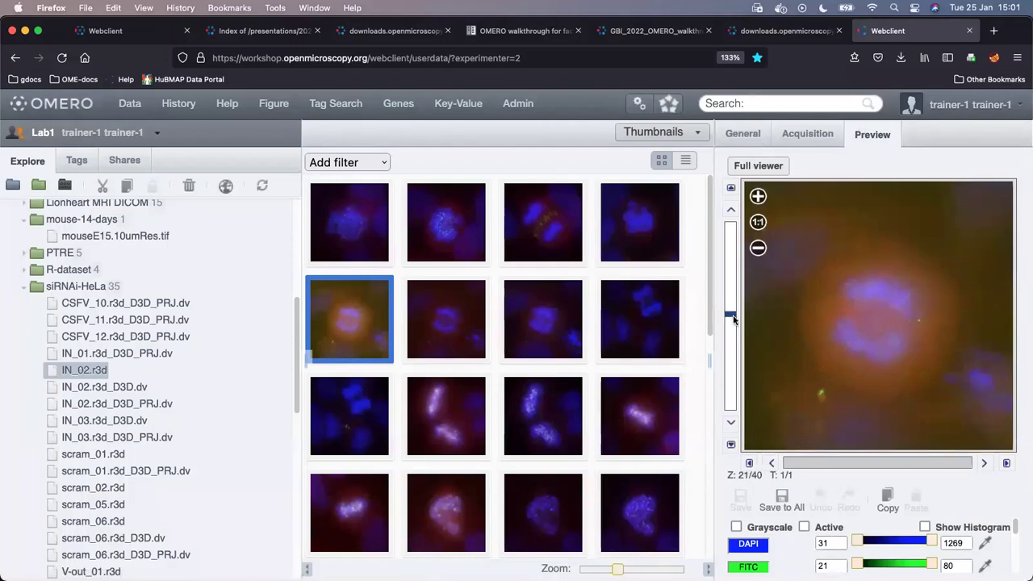
- Move the IN_02.r3d preview to Z-section 20 of 40
left_click_drag(731, 313, 731, 318)
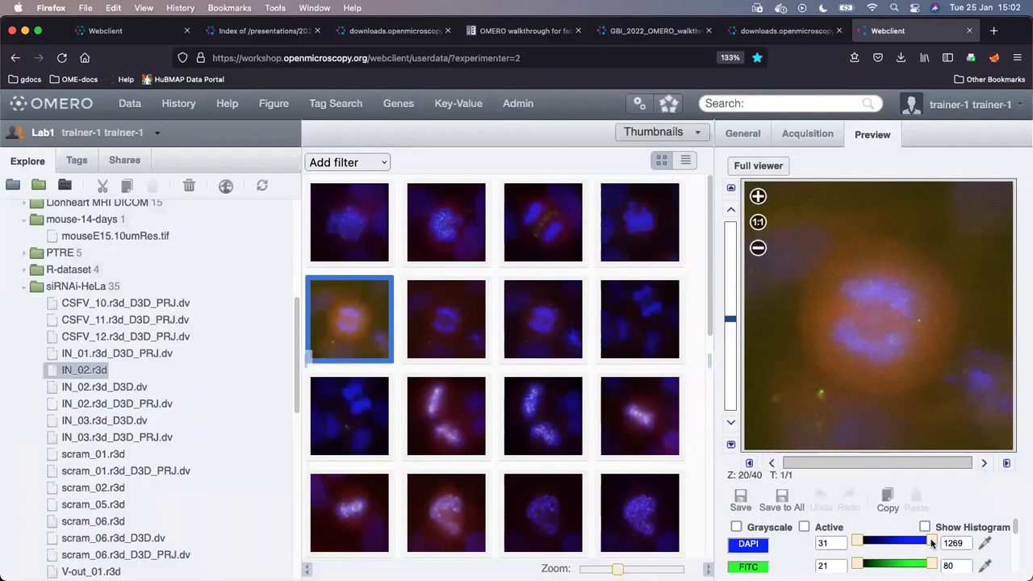
- Save IN_02.r3d's rendering with DAPI maximum 681, then restore DAPI to 1269 and toggle it off and on
left_click_drag(932, 544, 896, 542)
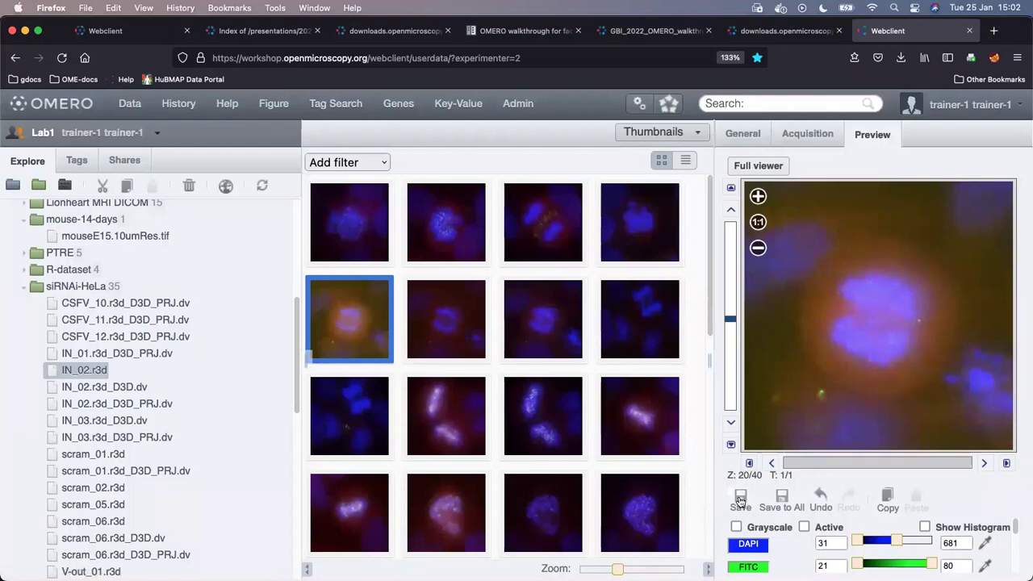
left_click(740, 502)
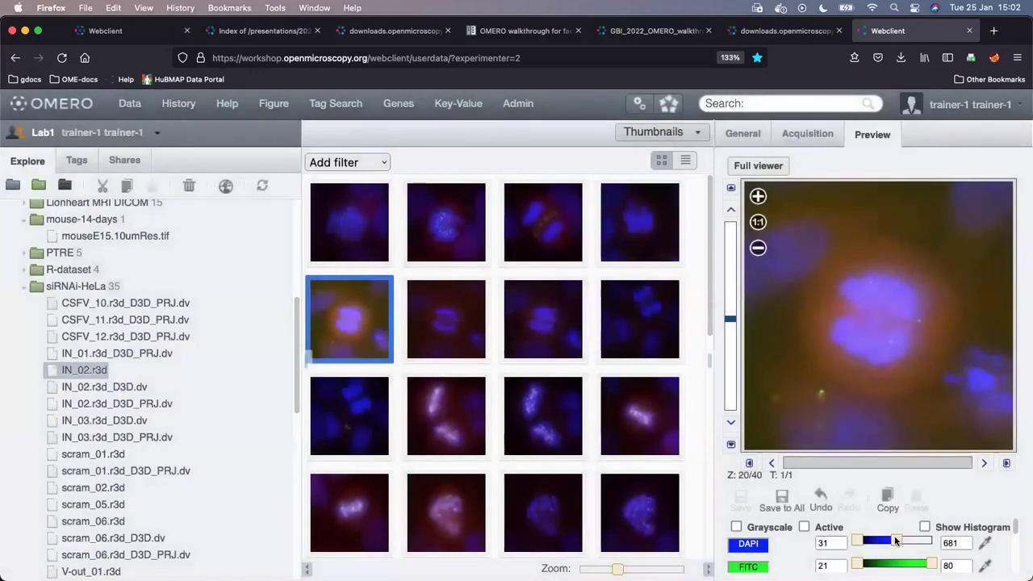
left_click_drag(894, 540, 934, 540)
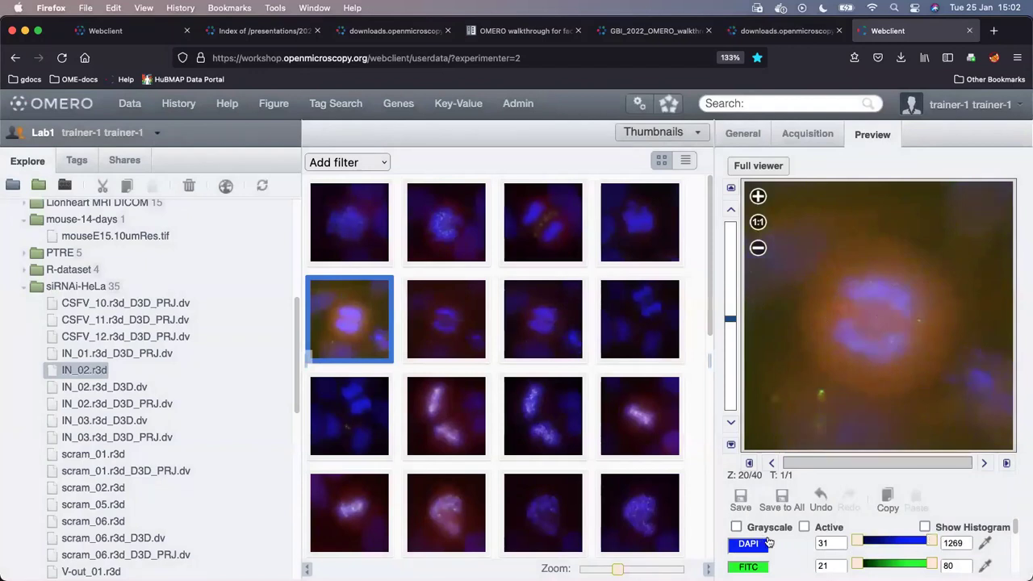
left_click(758, 545)
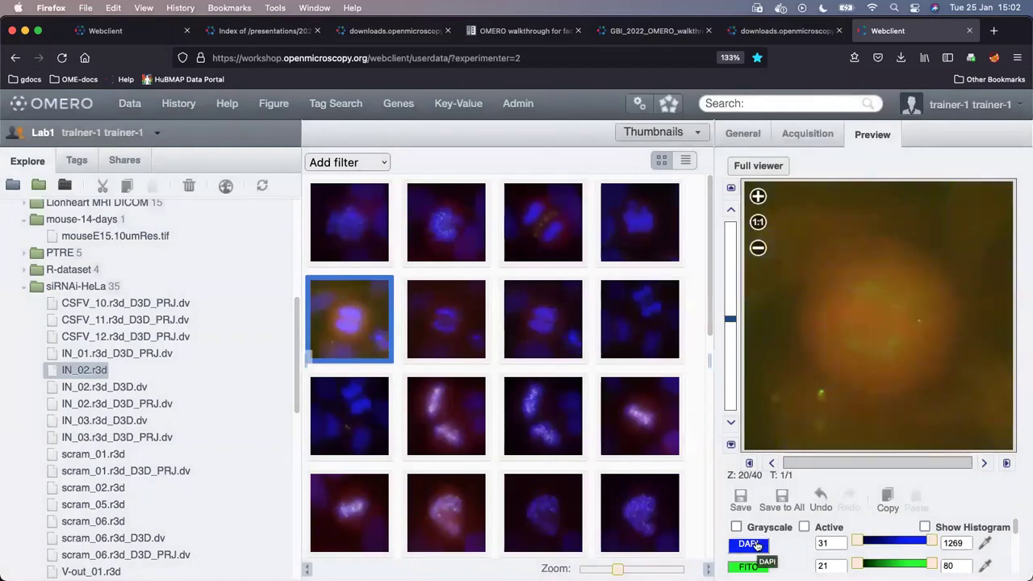
left_click(757, 545)
left_click(751, 545)
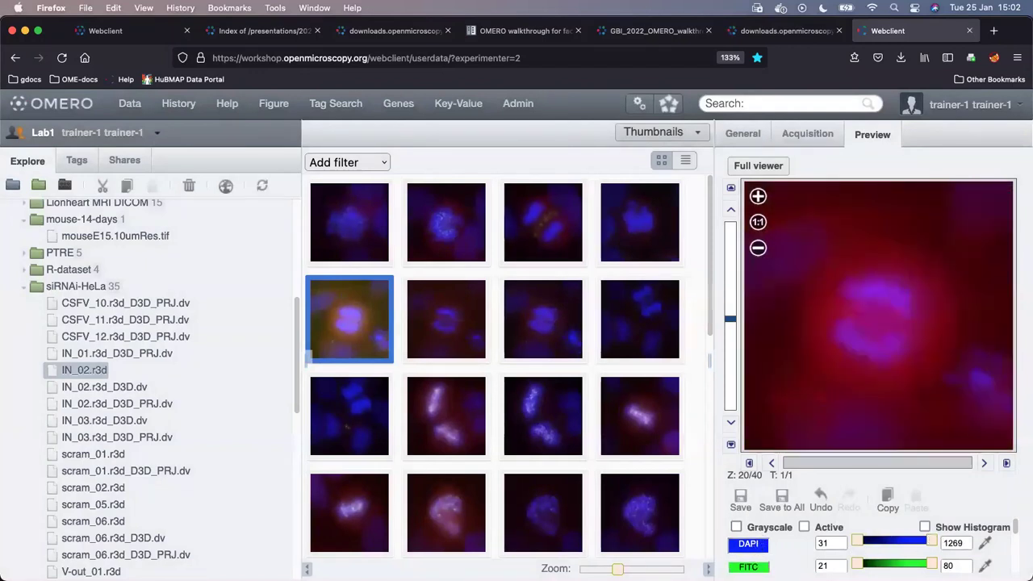
left_click(751, 545)
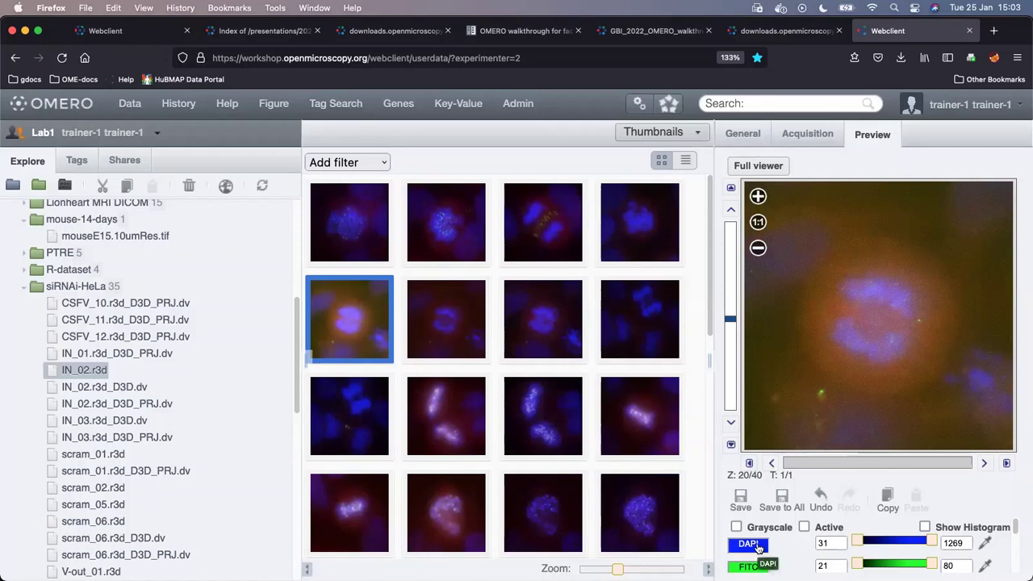
- Hide DAPI and GFP-I so only FITC shows at 32–61, then select scram_01.r3d
left_click(750, 545)
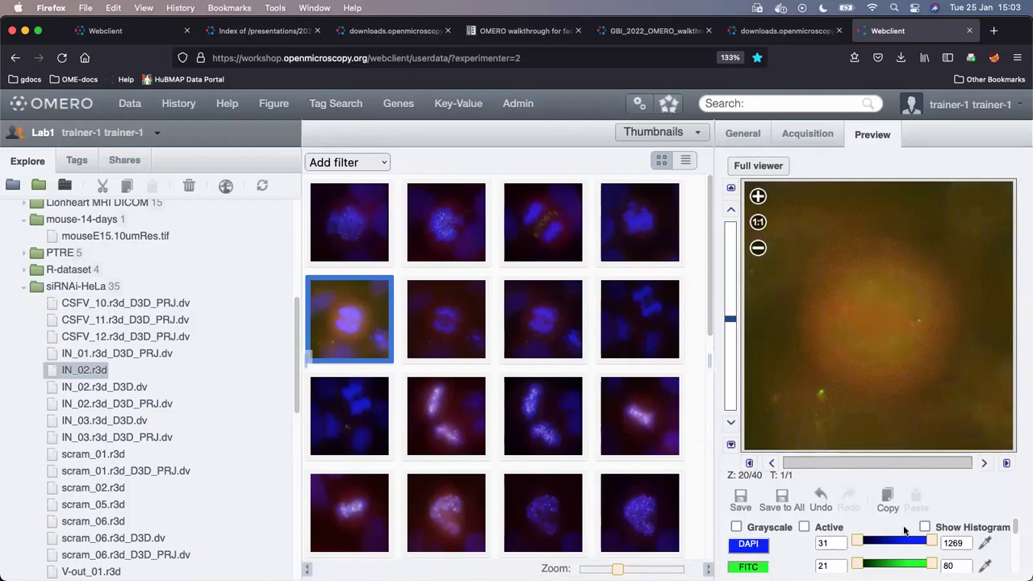
scroll(987, 539, "down", 3)
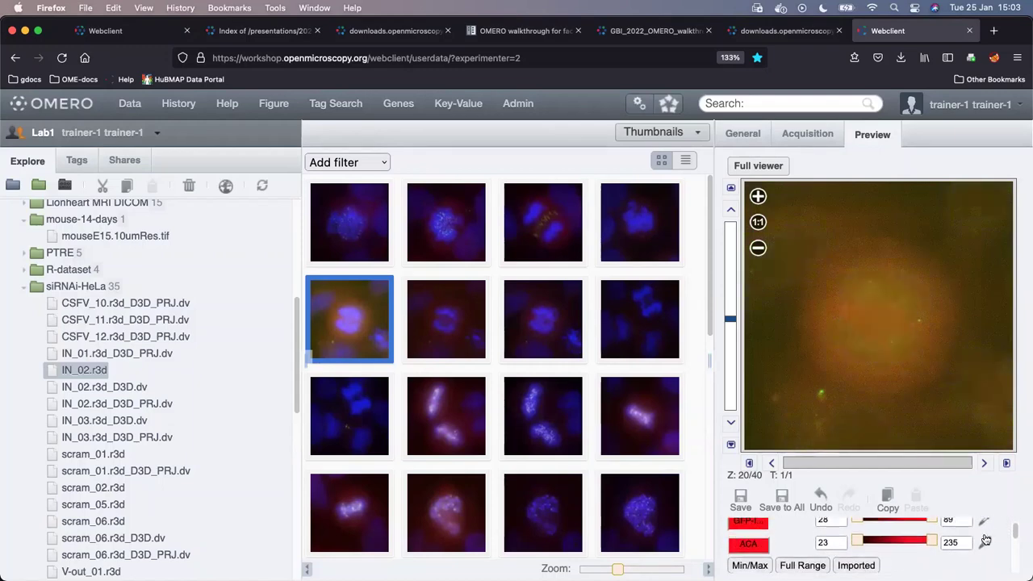
left_click(759, 539)
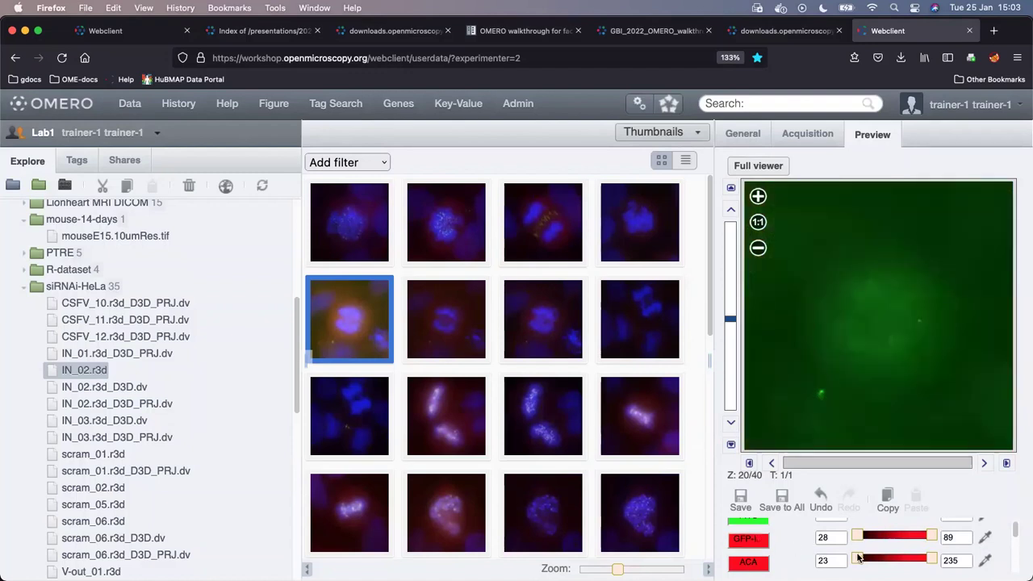
scroll(841, 555, "up", 3)
scroll(896, 547, "down", 1)
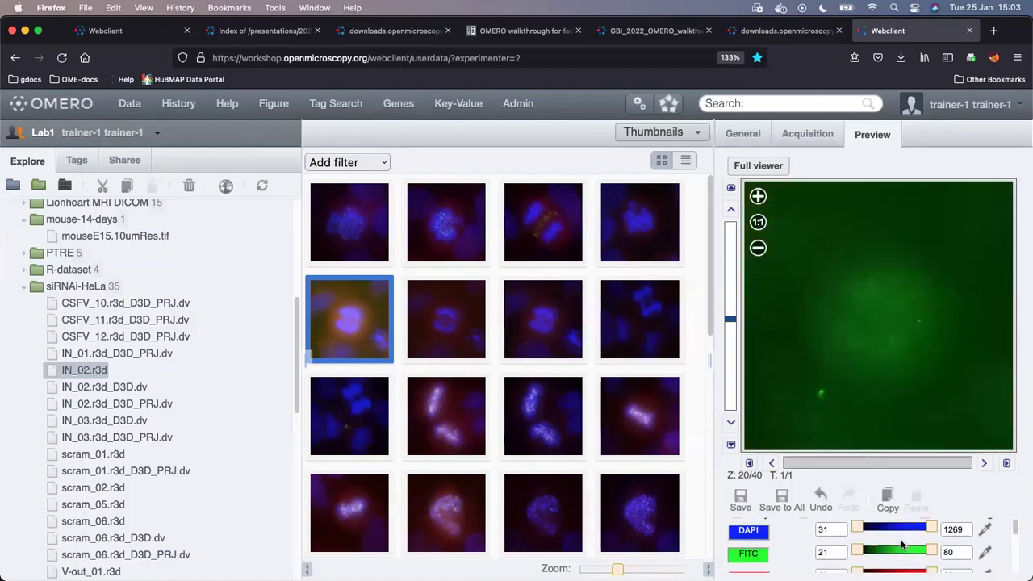
left_click_drag(858, 544, 908, 545)
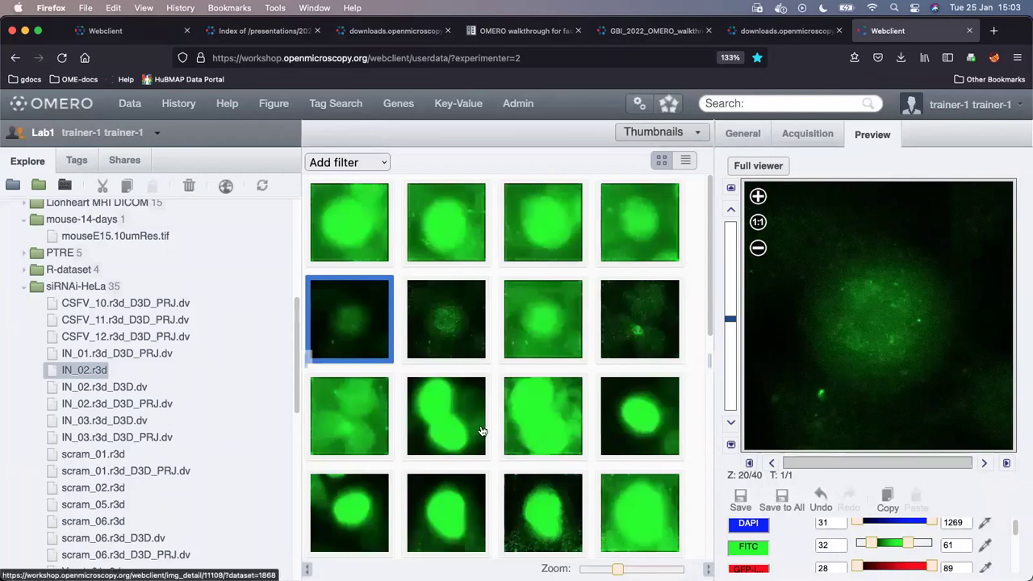
left_click(442, 418)
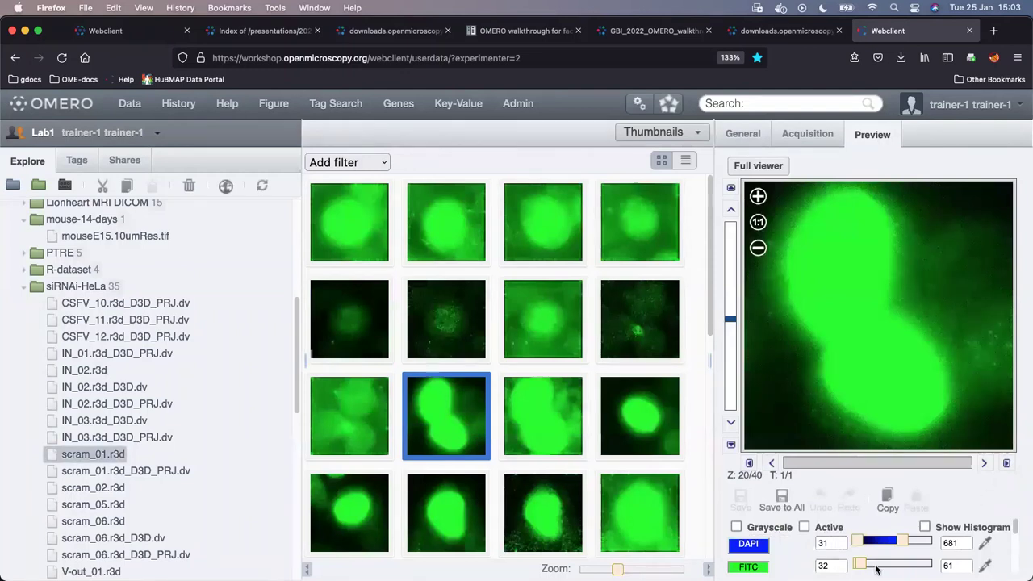
- Set scram_01.r3d's FITC range to 114–658 and save it to all siRNAi-HeLa images
mouse_move(865, 565)
left_mouse_down()
mouse_move(916, 567)
mouse_move(864, 565)
left_mouse_up()
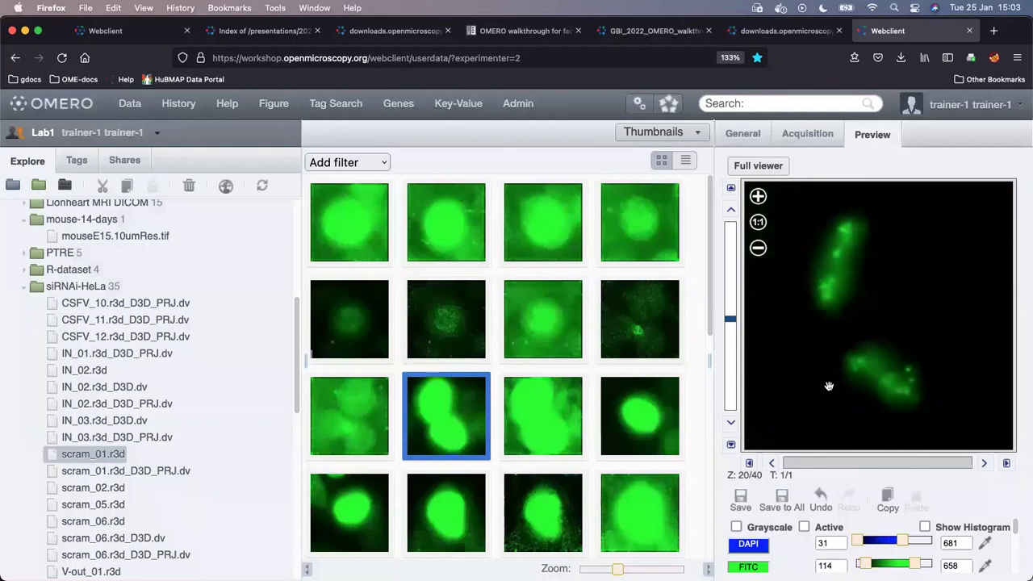
left_click(783, 502)
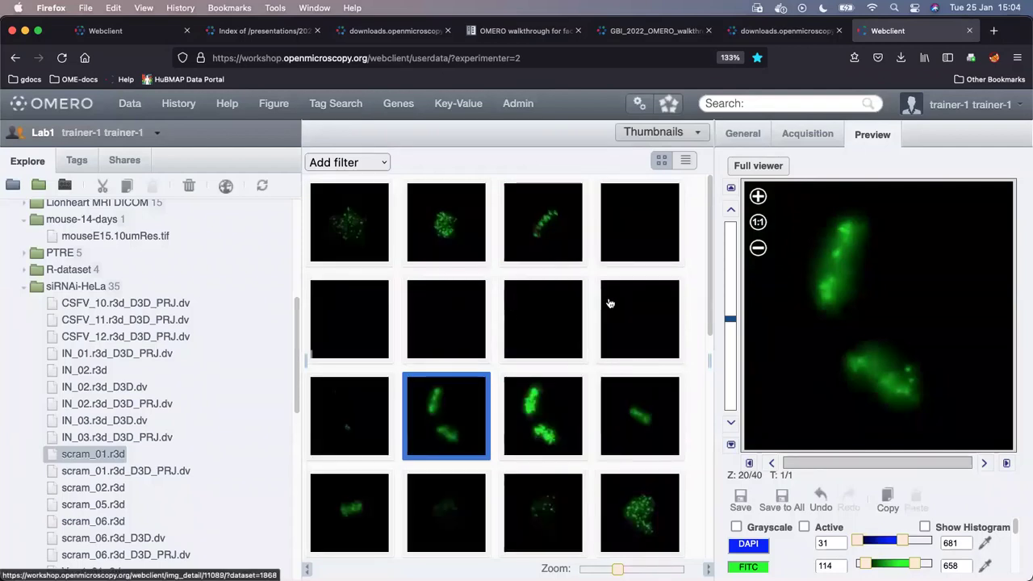
scroll(593, 372, "down", 5)
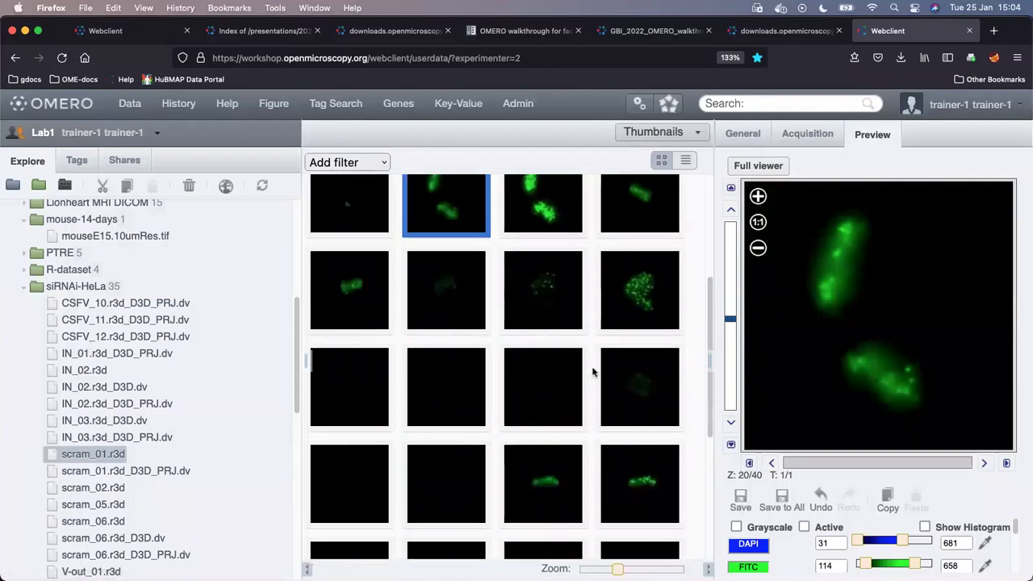
scroll(593, 372, "up", 5)
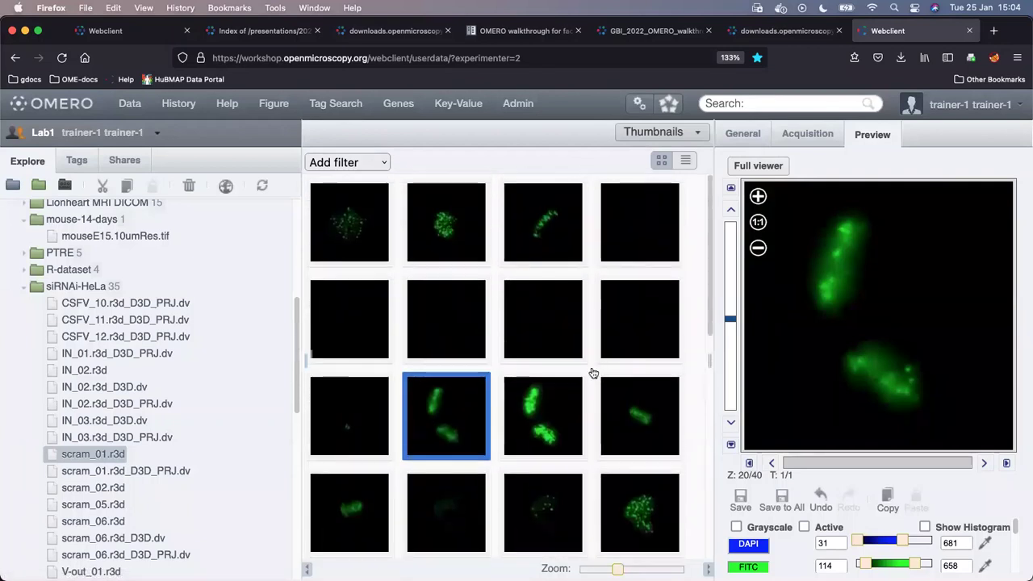
left_click(373, 166)
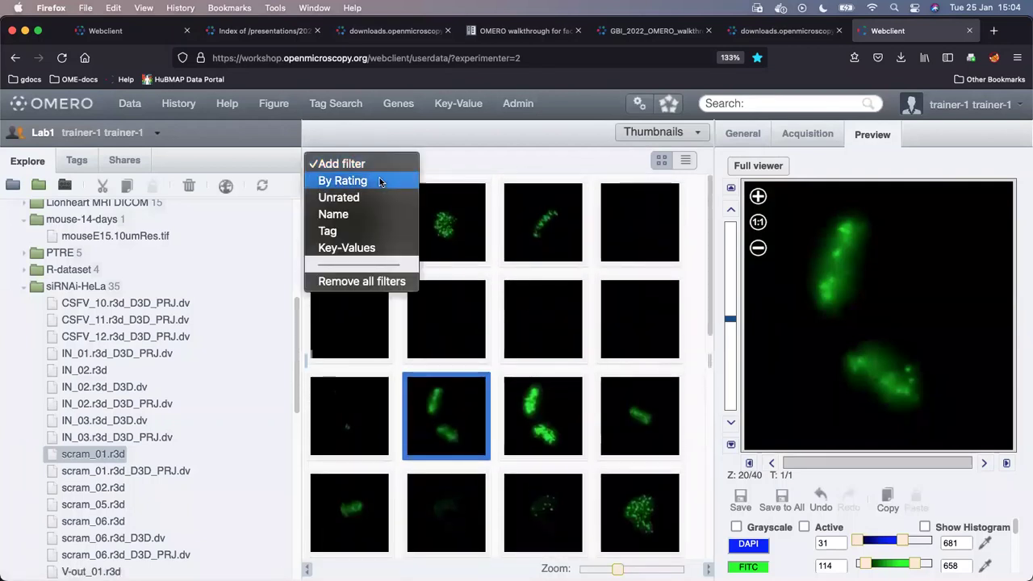
- Filter the siRNAi-HeLa thumbnails by the name 'scram', leaving seven images
left_click(378, 214)
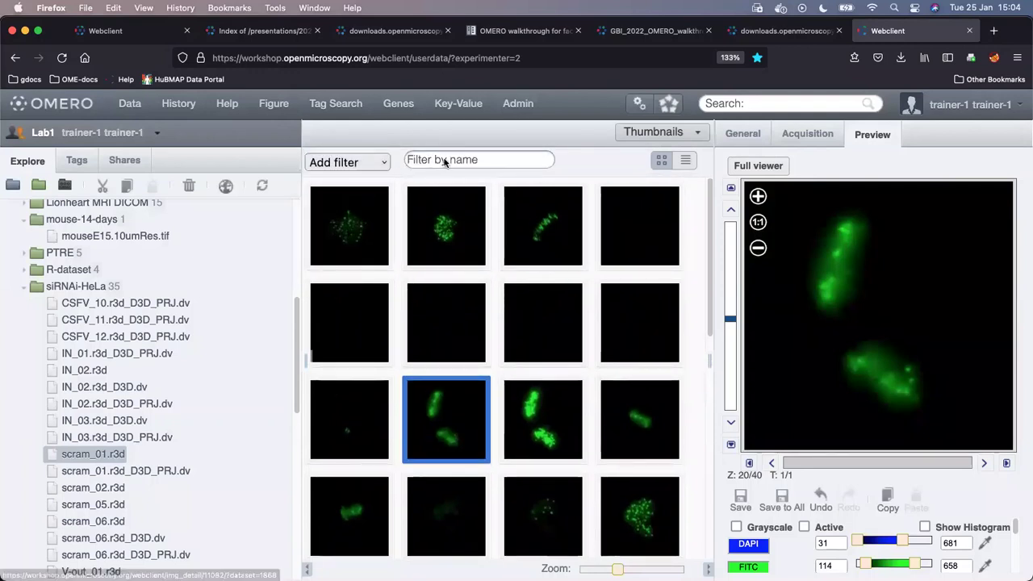
left_click(444, 161)
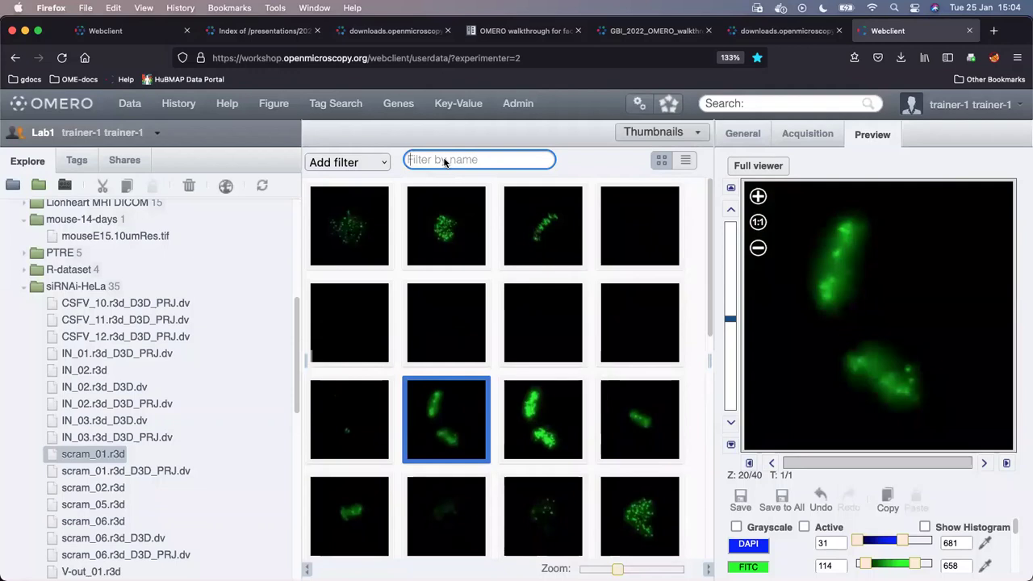
type("IN")
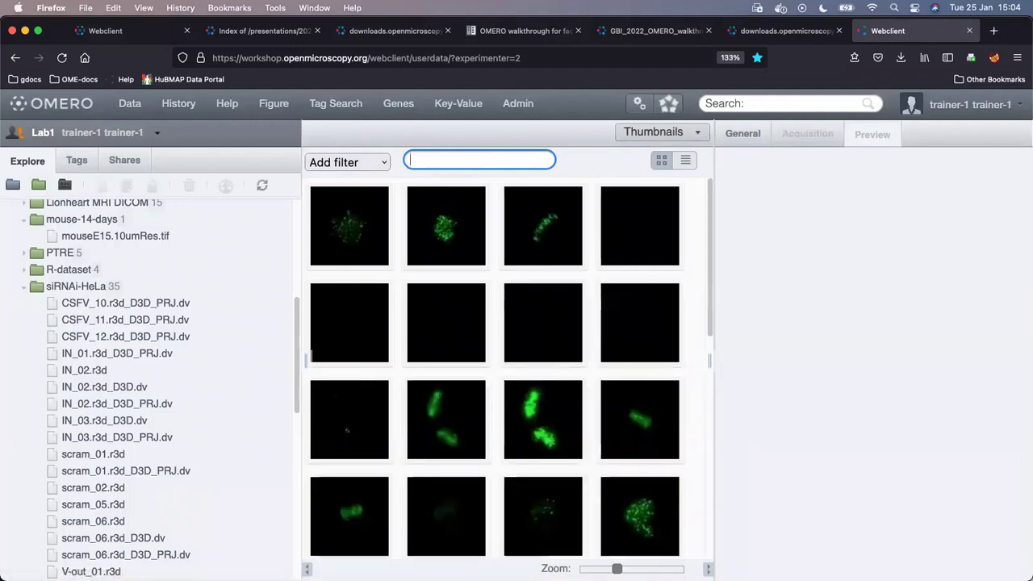
type("scram")
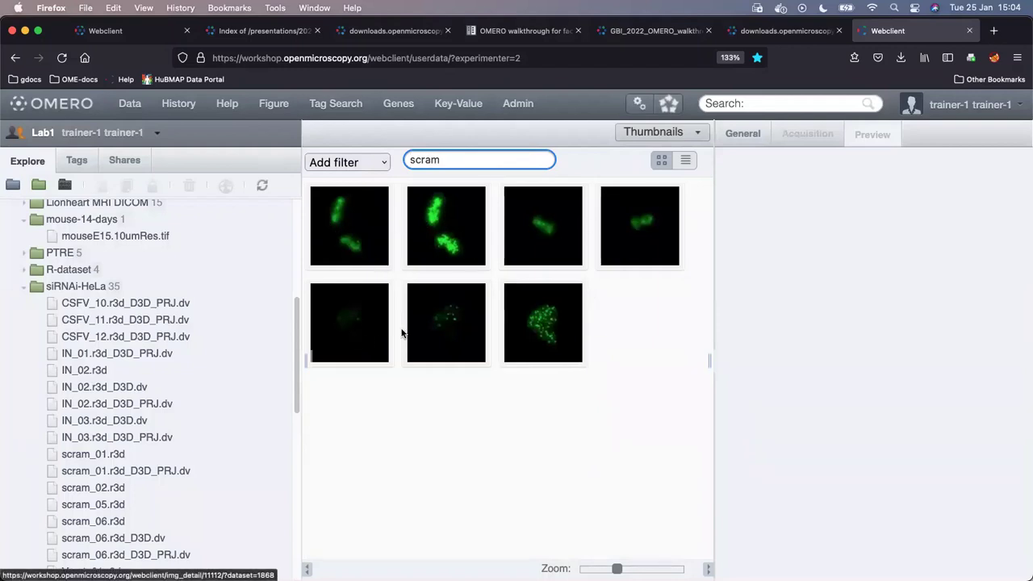
- Select scram_06.r3d and clear the 'scram' name filter so all images are listed
left_click(361, 329)
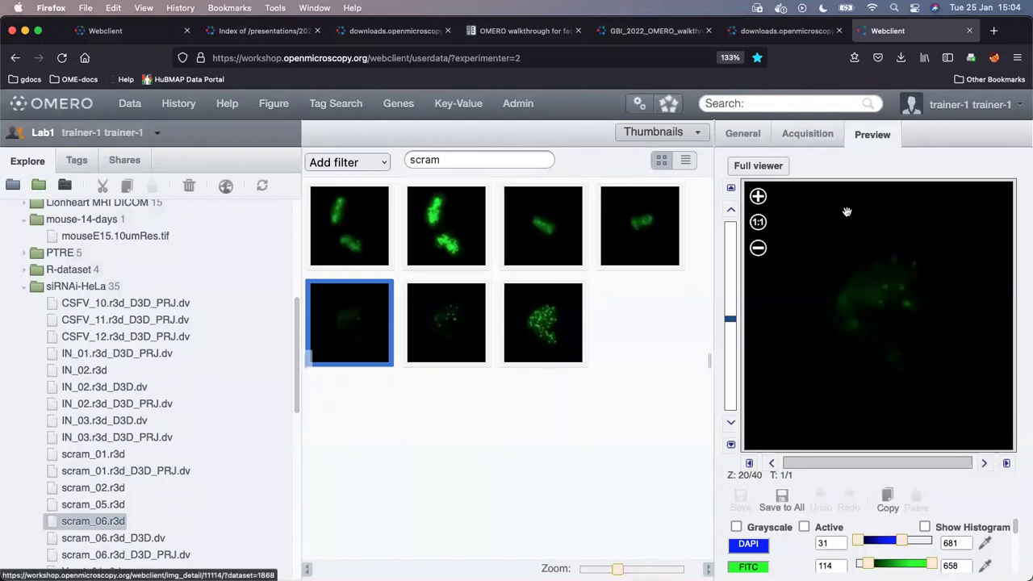
scroll(978, 533, "down", 4)
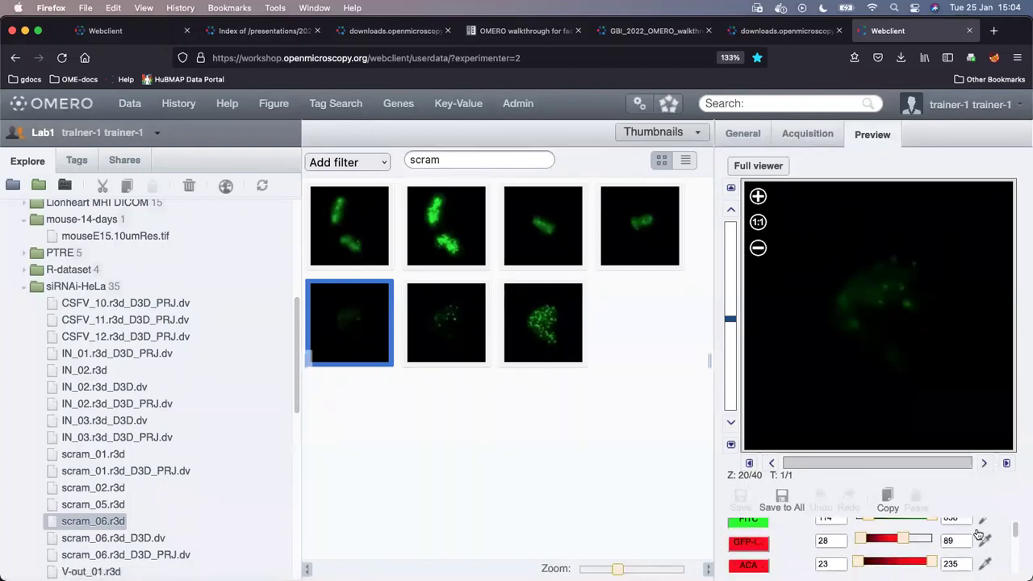
scroll(978, 533, "up", 1)
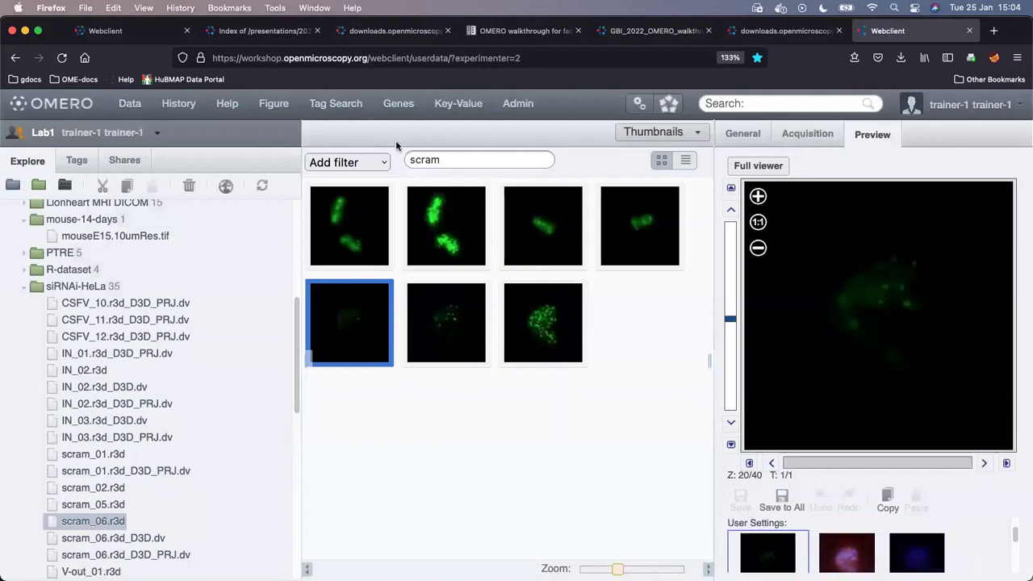
double_click(457, 162)
key("BackSpace")
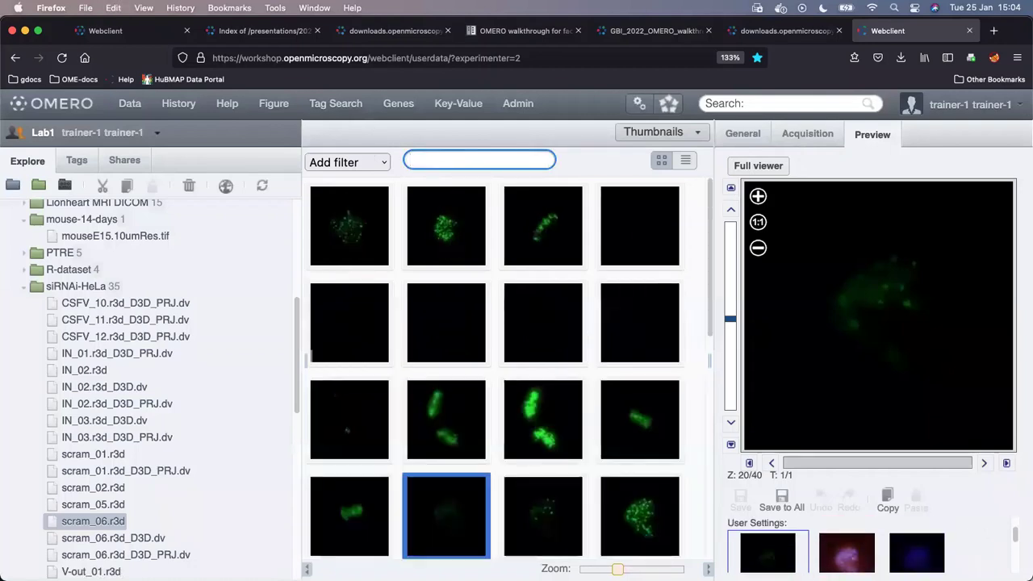
- Apply another user's blue-and-green rendering settings to scram_06.r3d
scroll(998, 543, "down", 3)
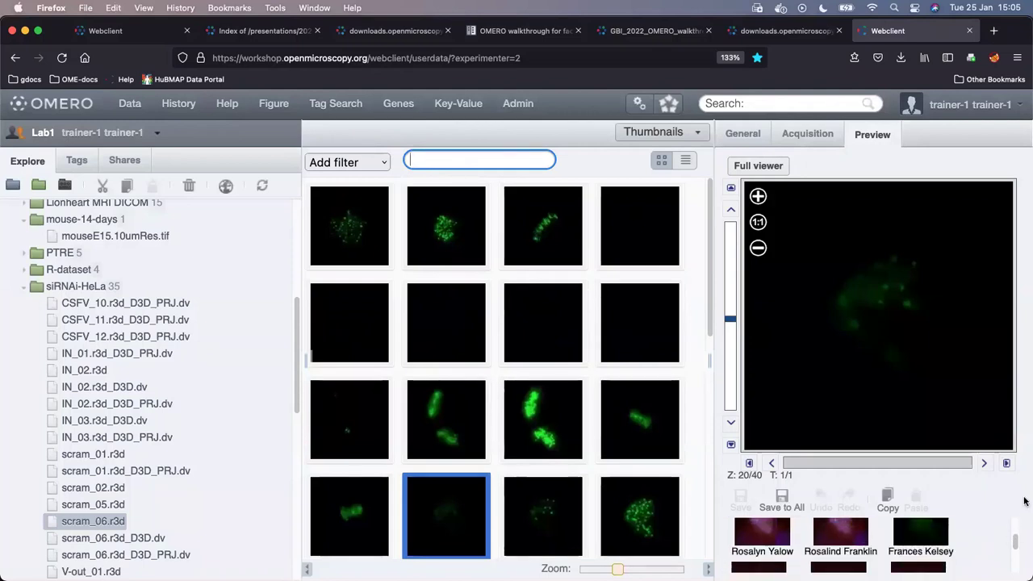
scroll(957, 537, "up", 3)
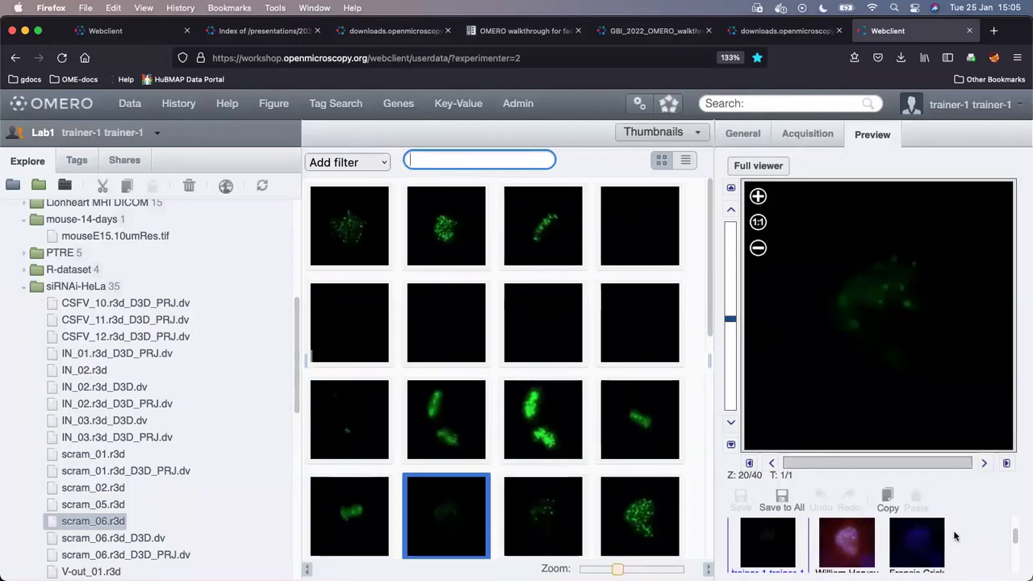
scroll(955, 536, "up", 2)
scroll(955, 537, "down", 3)
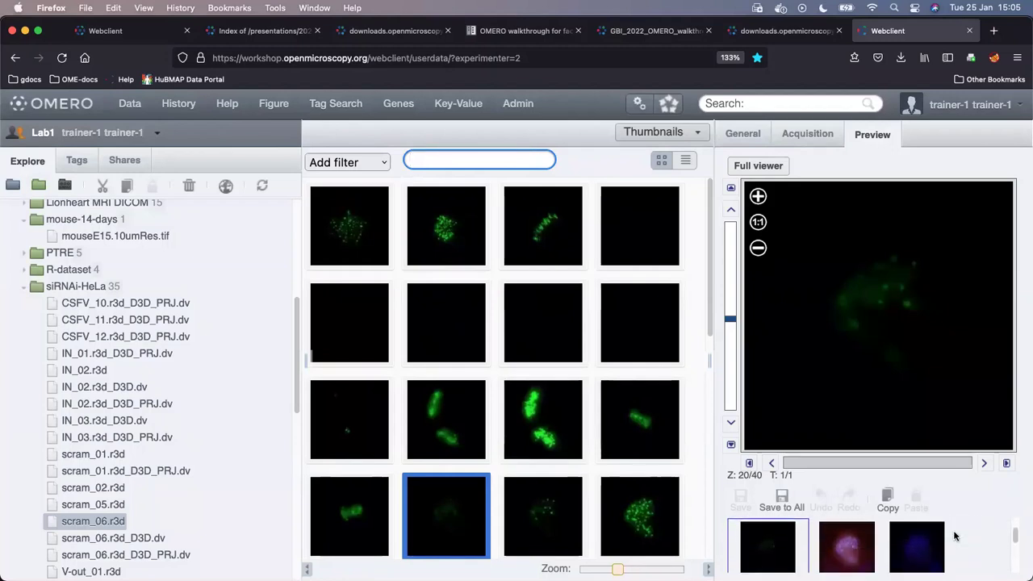
scroll(955, 537, "down", 5)
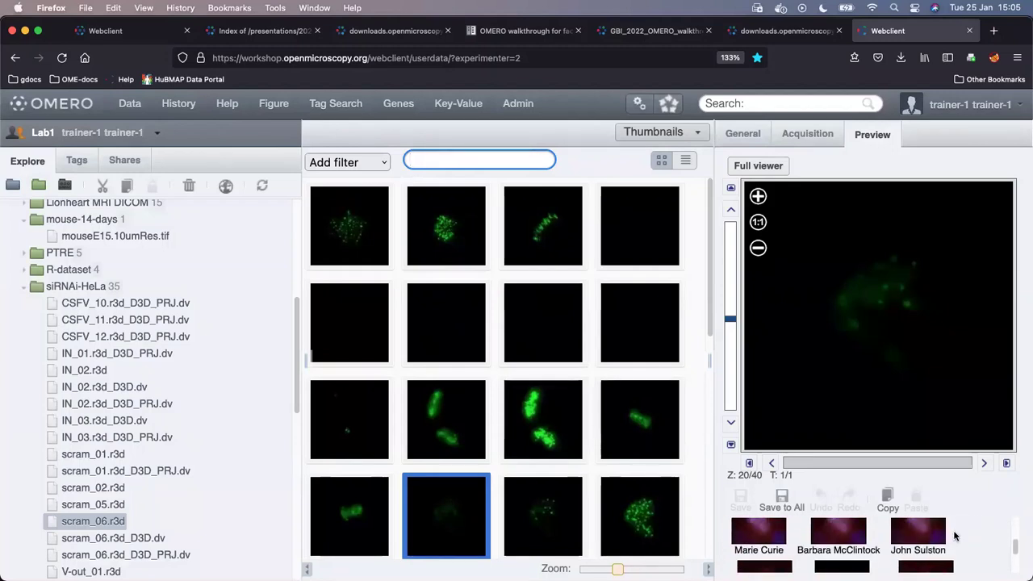
scroll(954, 536, "down", 5)
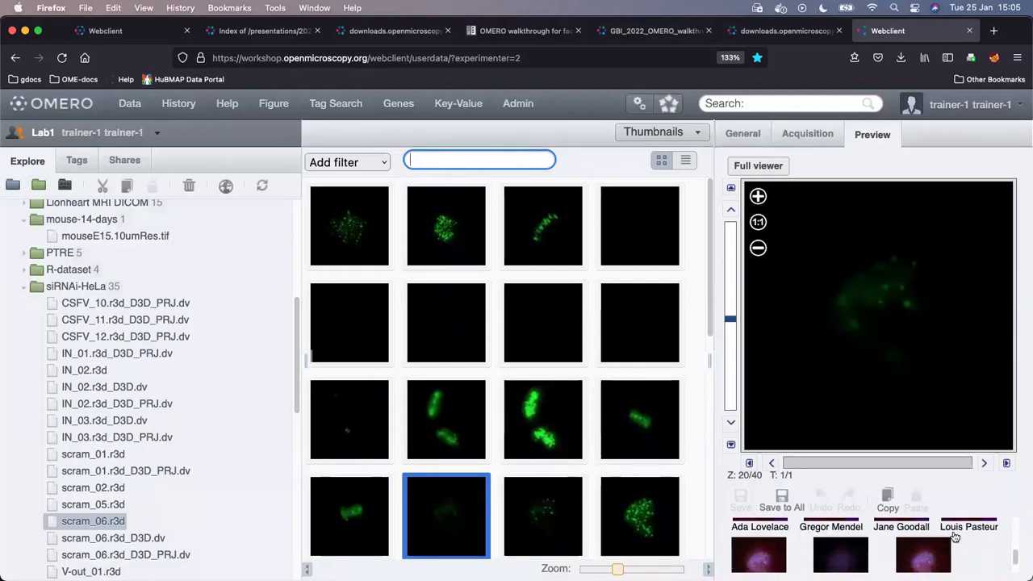
scroll(955, 537, "down", 3)
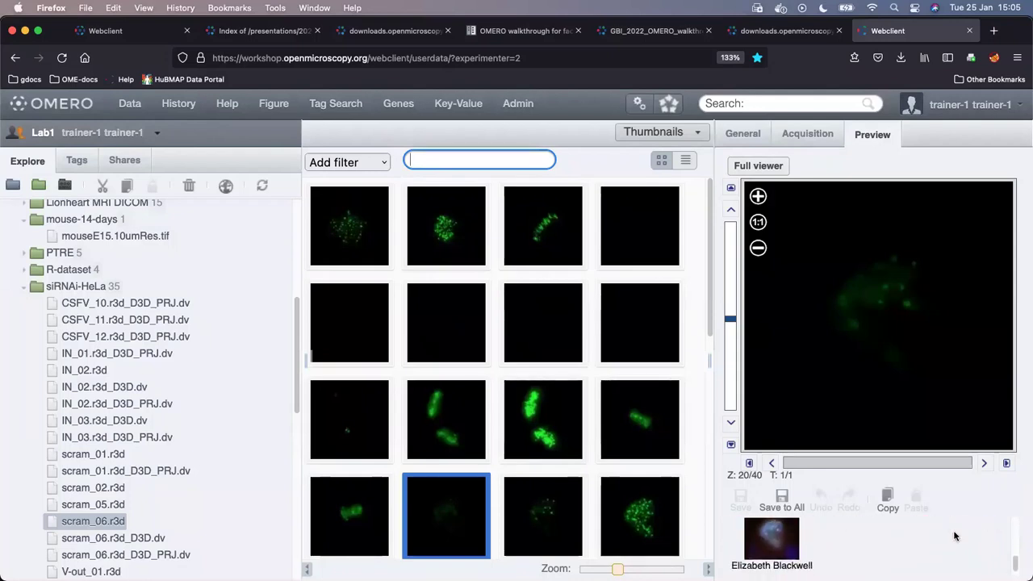
left_click(769, 547)
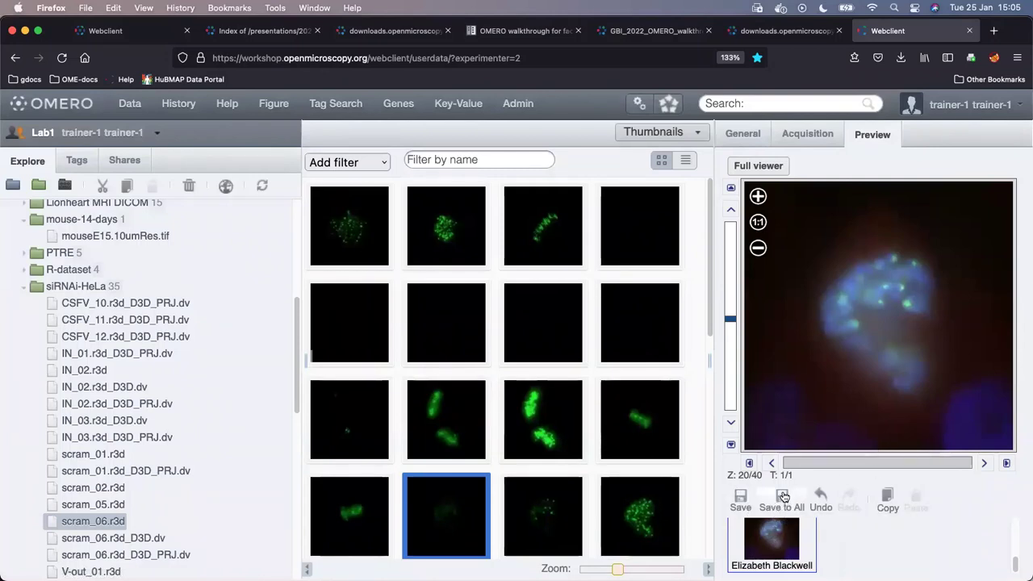
- Save scram_06.r3d's rendering to all images and review its DAPI 33–1104 and FITC 24–309 ranges
left_click(782, 496)
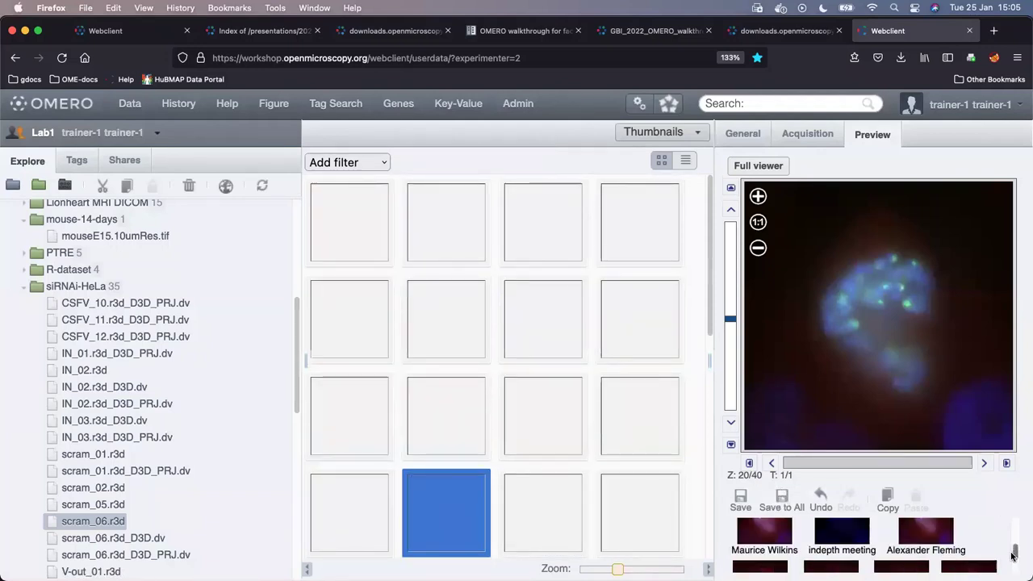
scroll(1013, 556, "up", 8)
scroll(1013, 557, "down", 2)
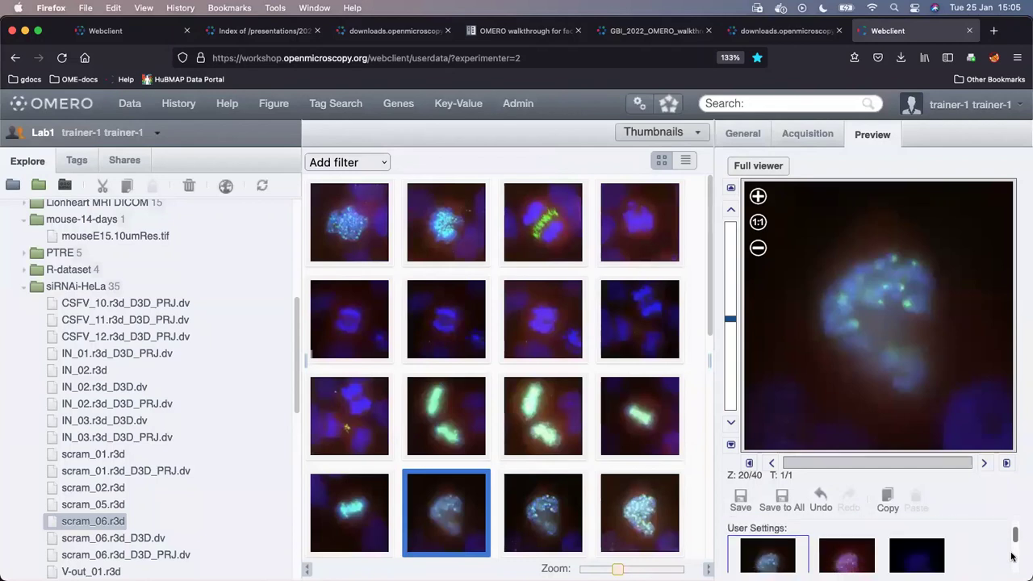
scroll(1012, 557, "down", 2)
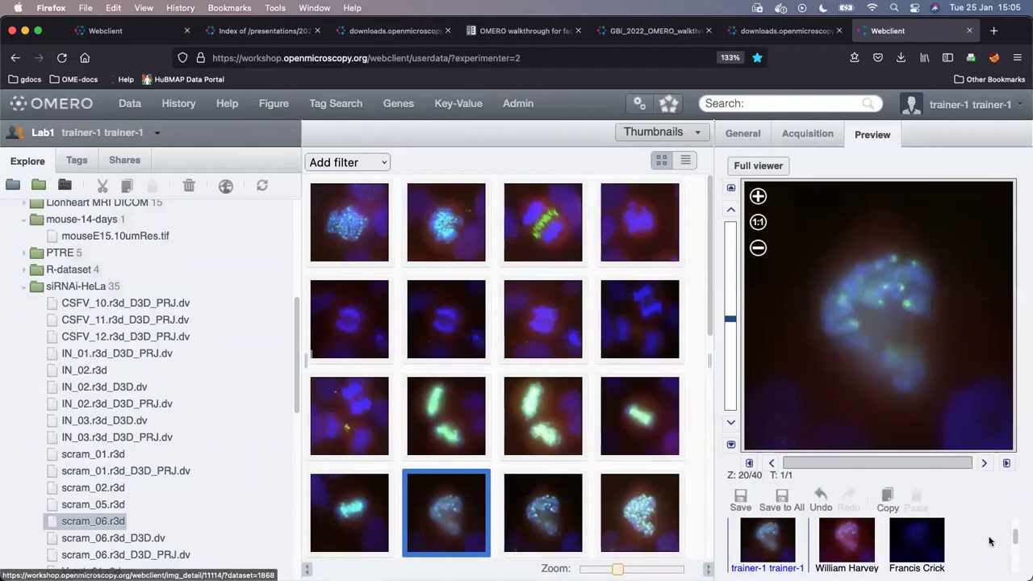
scroll(990, 541, "down", 5)
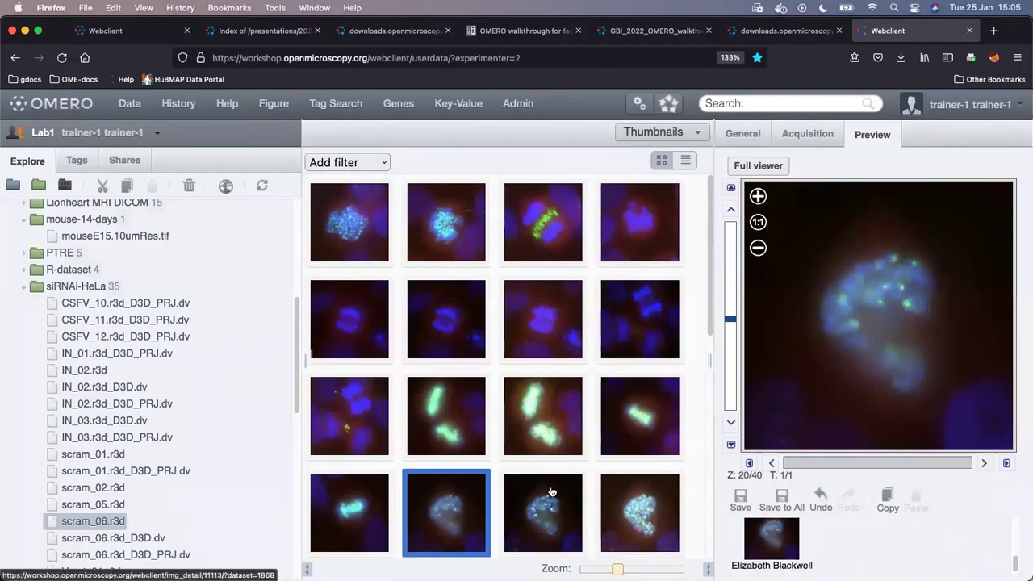
scroll(909, 550, "up", 2)
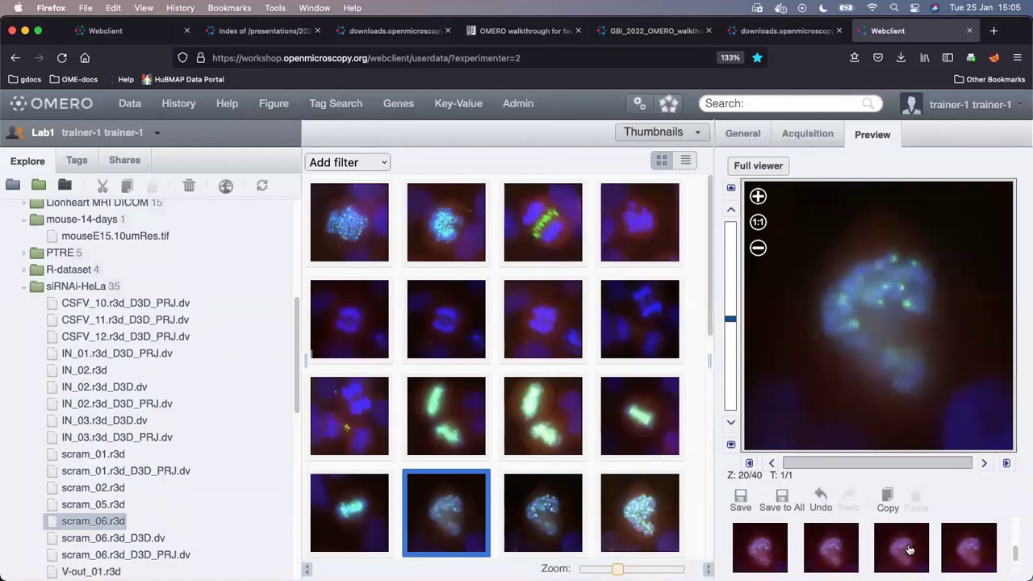
scroll(909, 550, "up", 3)
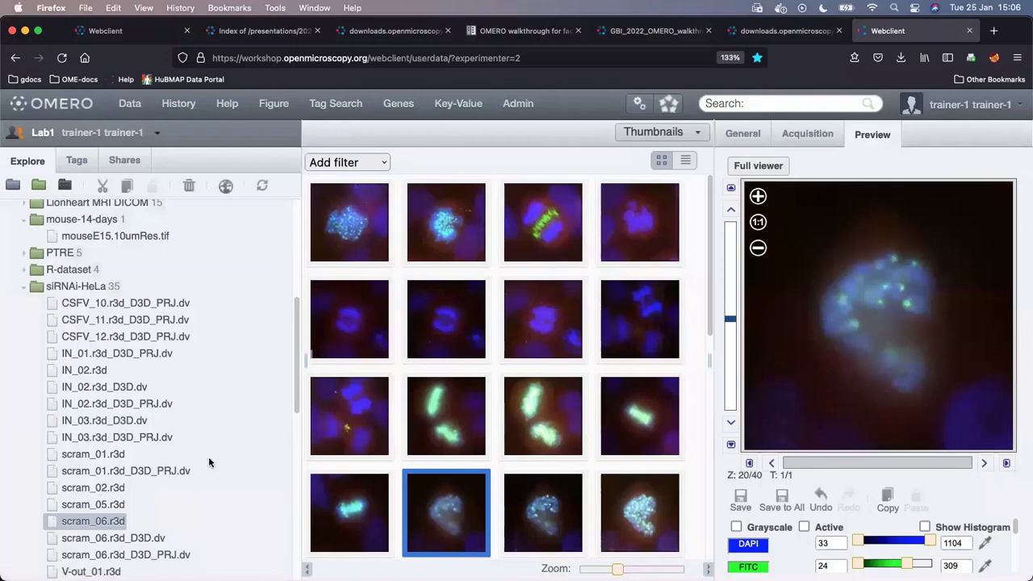
- Reset the whole siRNAi-HeLa dataset to its imported rendering settings and confirm saving
scroll(210, 459, "down", 3)
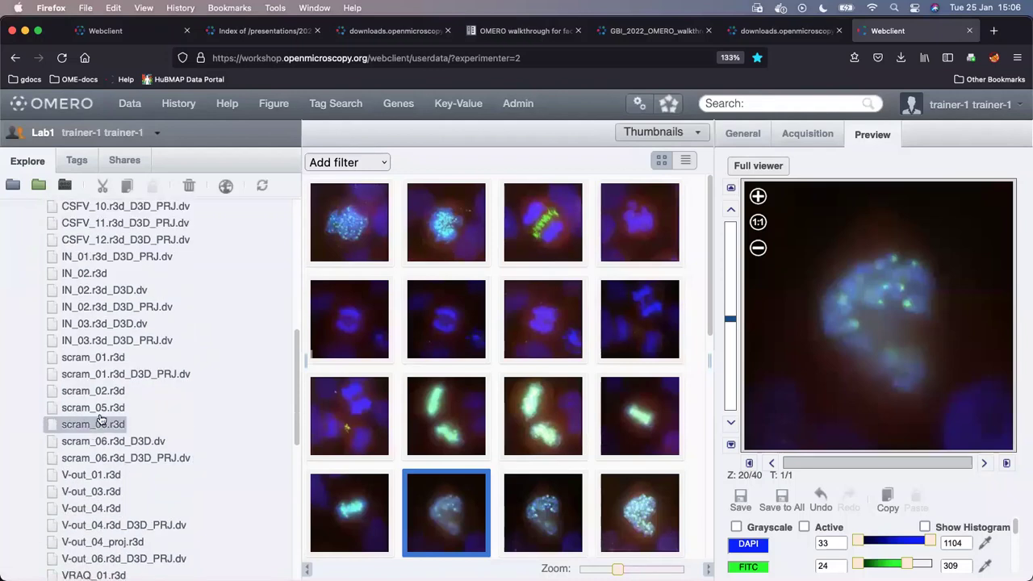
scroll(105, 428, "up", 7)
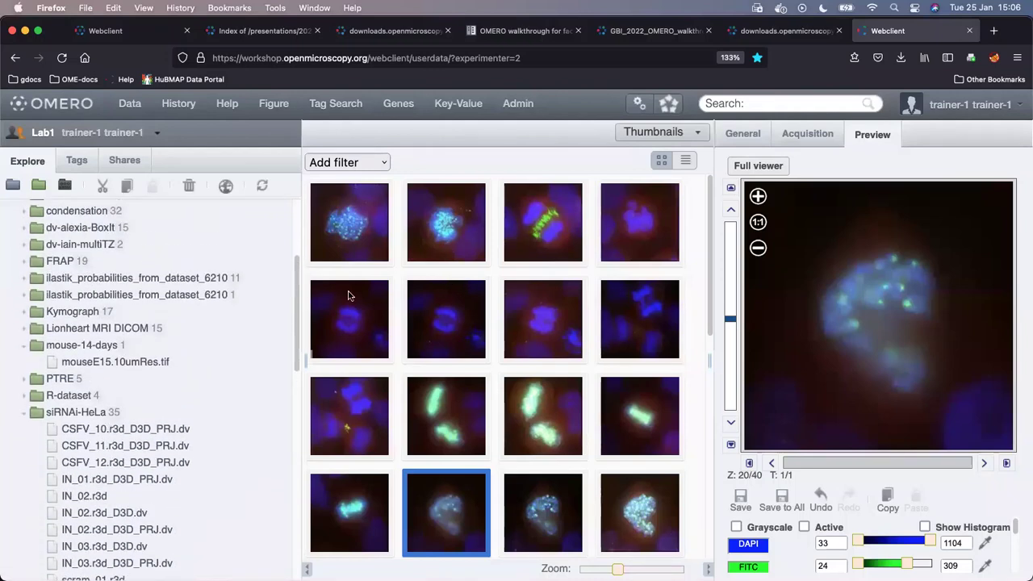
left_click(86, 415)
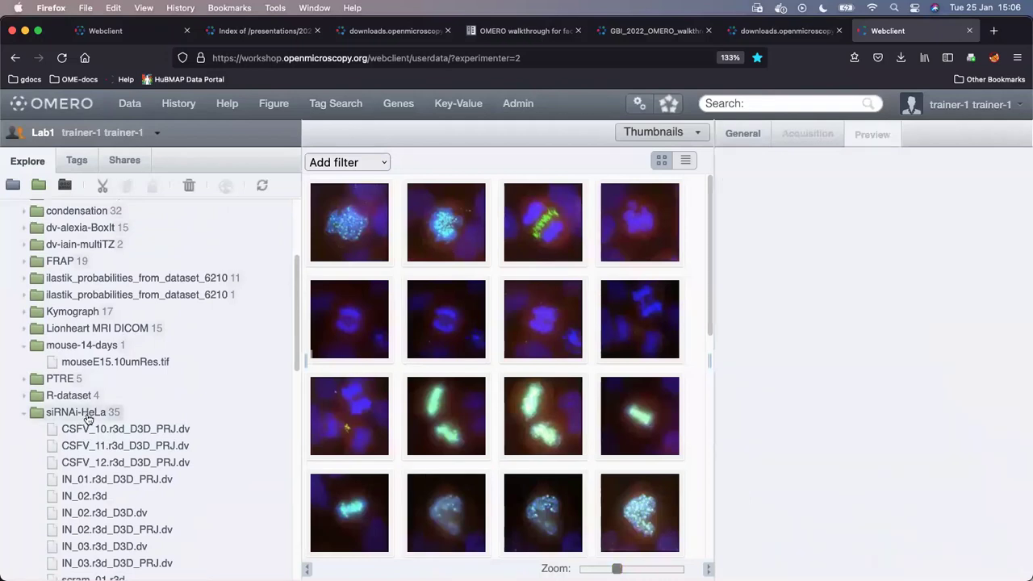
right_click(86, 415)
mouse_move(164, 535)
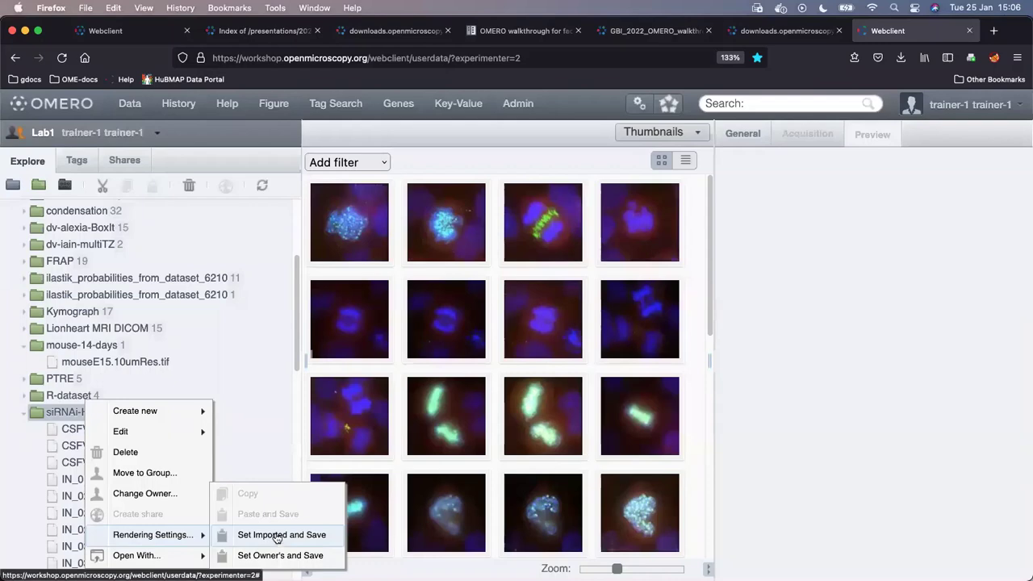
left_click(275, 539)
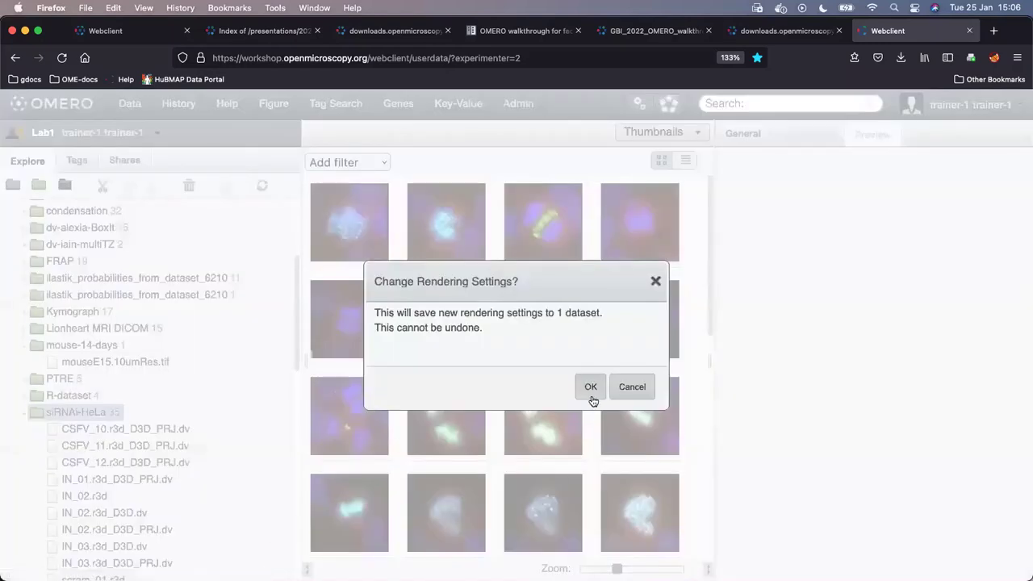
left_click(591, 388)
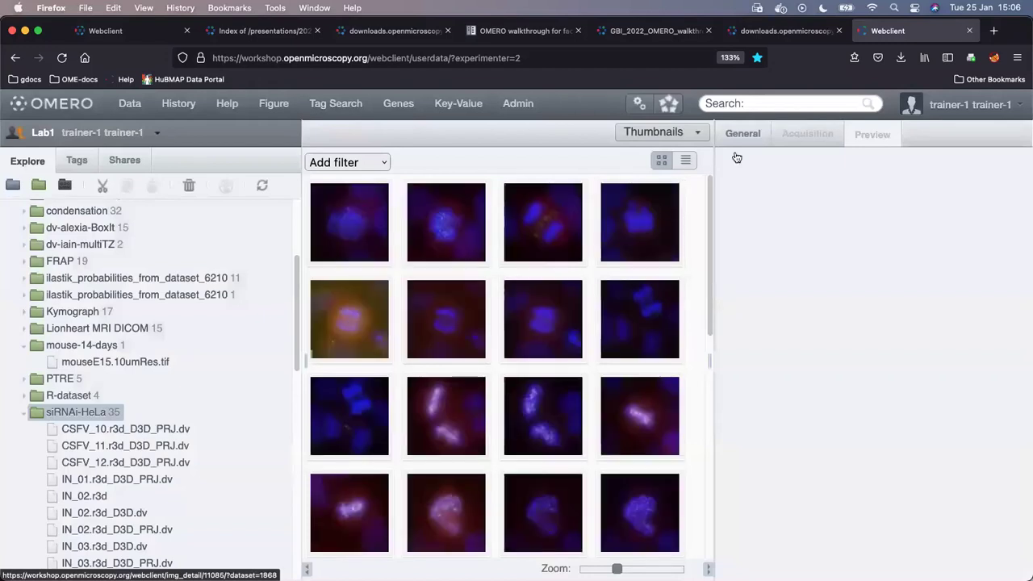
- Select IN_02.r3d and show its General details, including its six key-value pairs
left_click(352, 292)
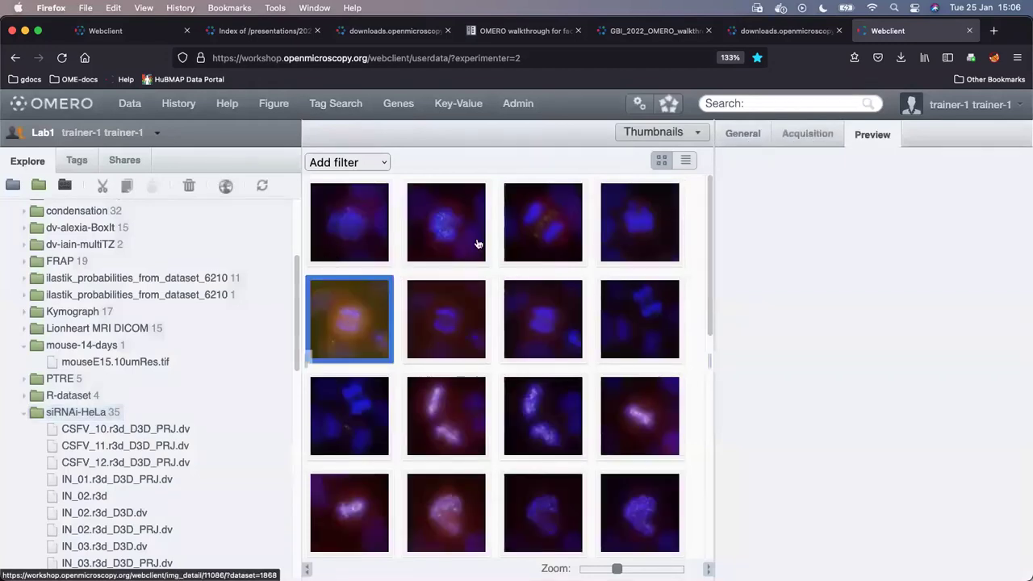
left_click(744, 138)
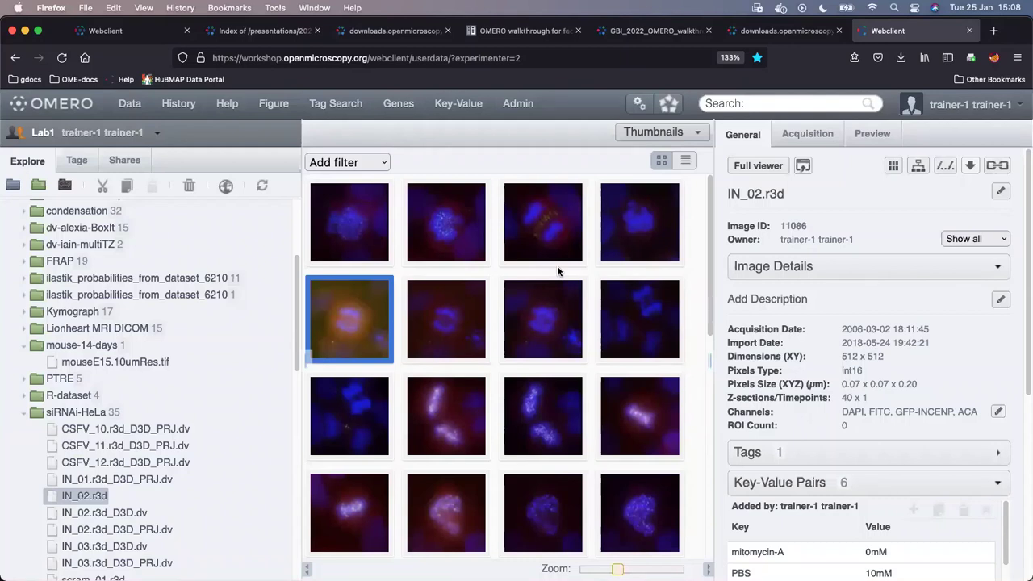
- Open the group switcher list to choose another group
left_click(17, 135)
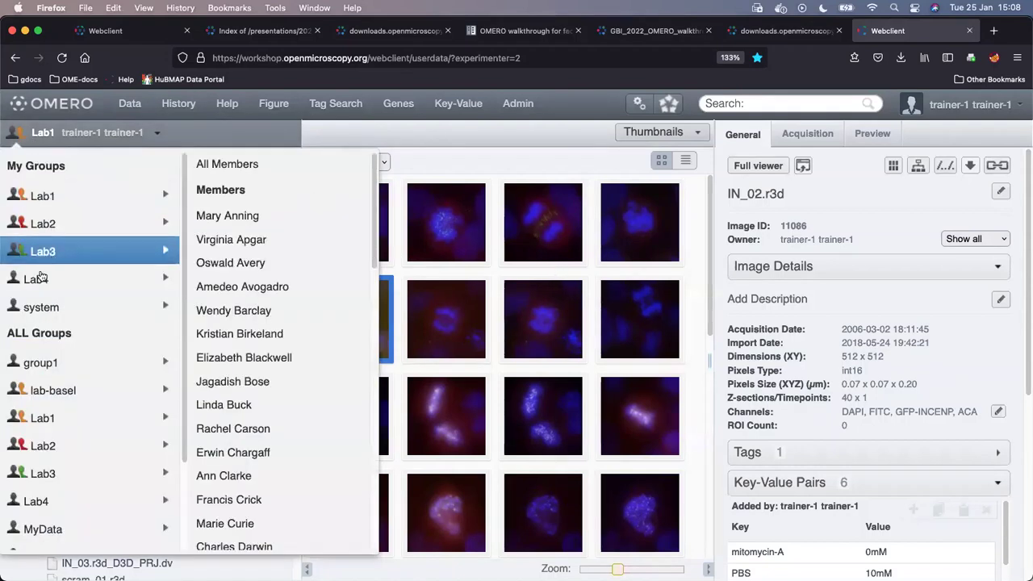
mouse_move(72, 200)
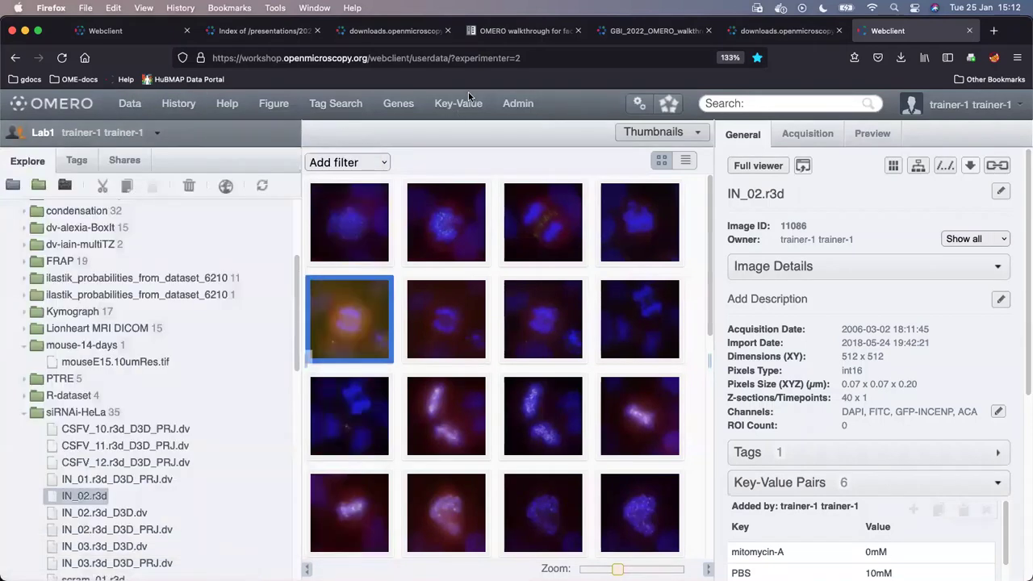
left_click(514, 105)
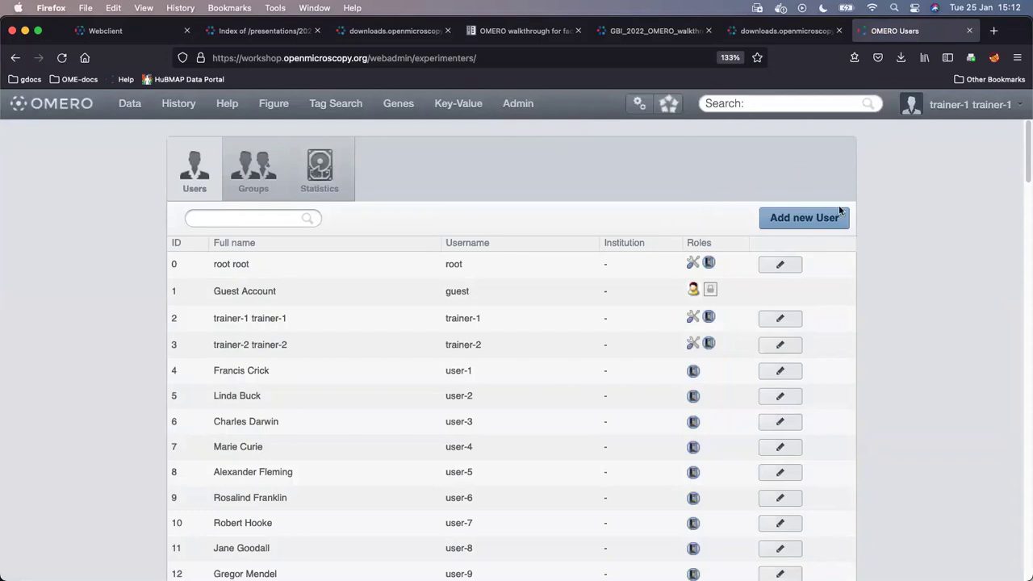
left_click(254, 170)
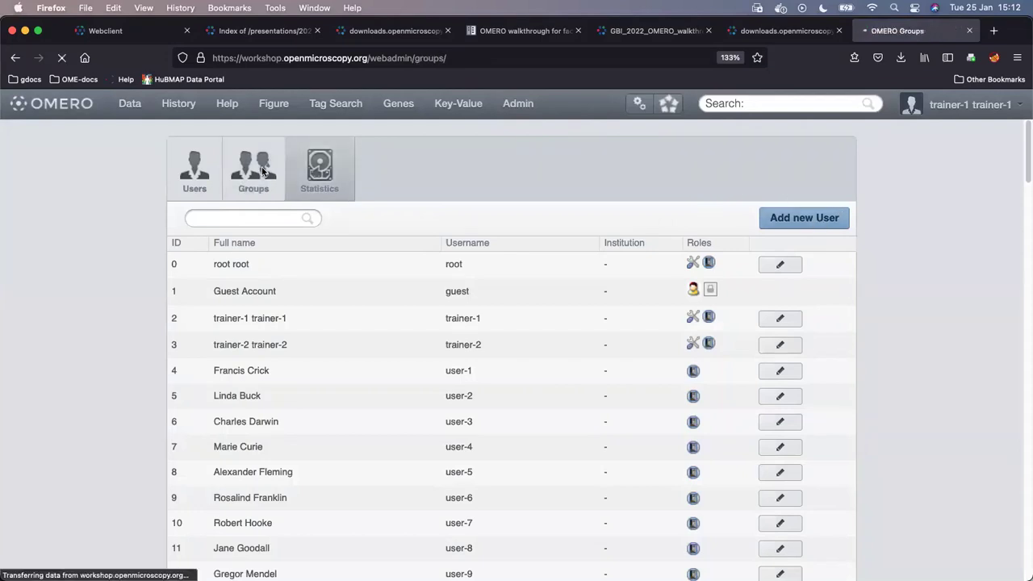
left_click(202, 185)
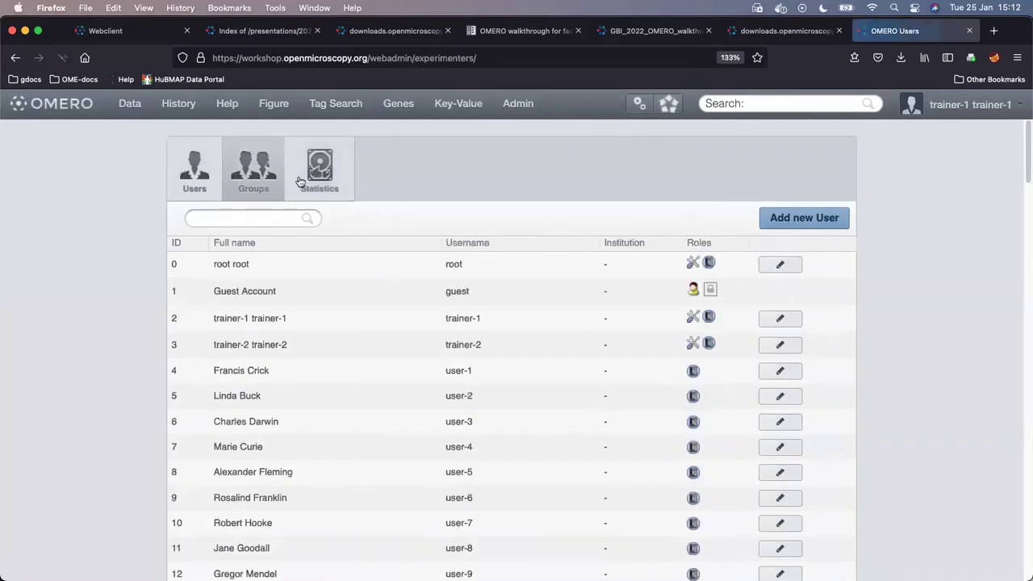
left_click(125, 107)
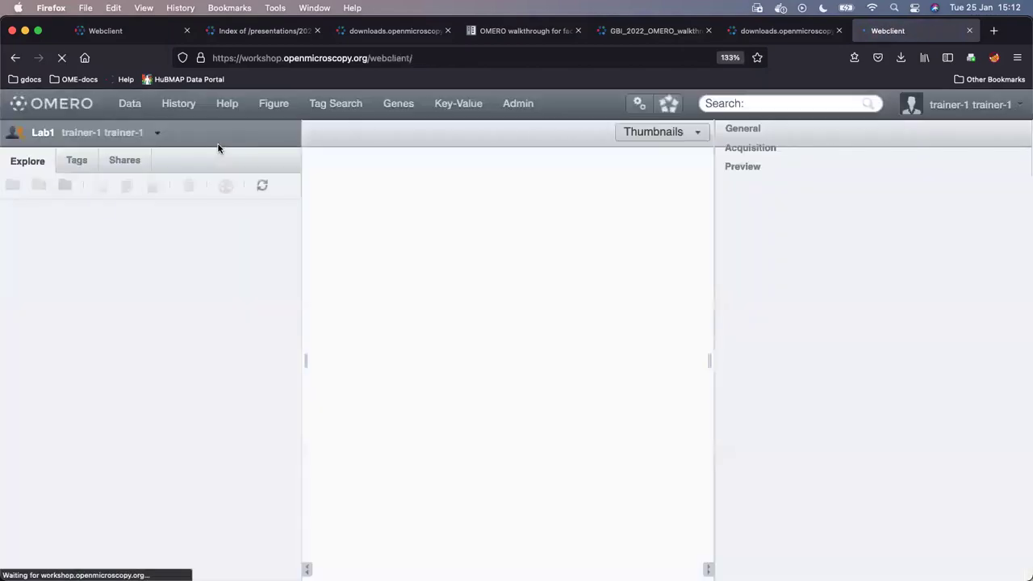